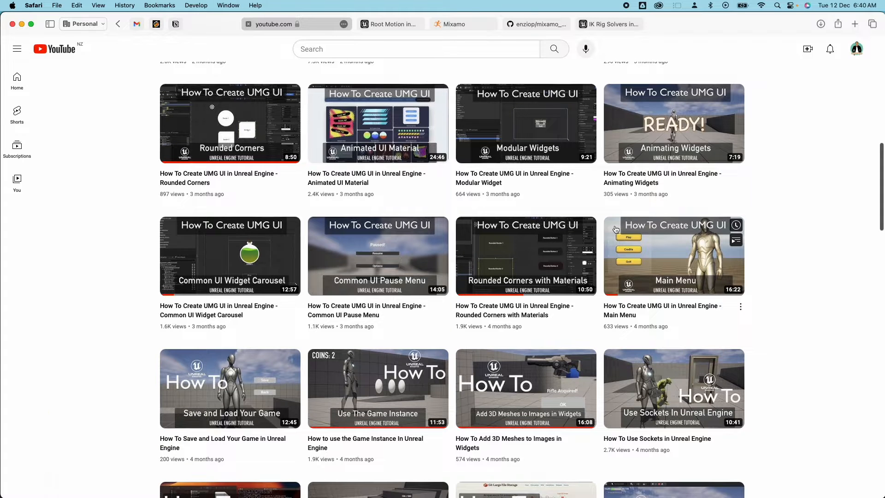
scroll(615, 229, "down", 5)
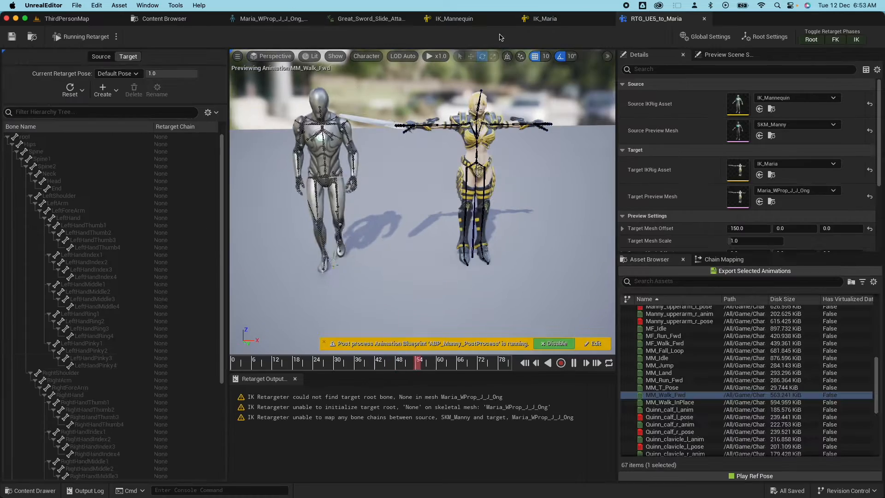
Give the retargeted Manny animations the prefix 'MI' and choose their output folder.
left_click(542, 19)
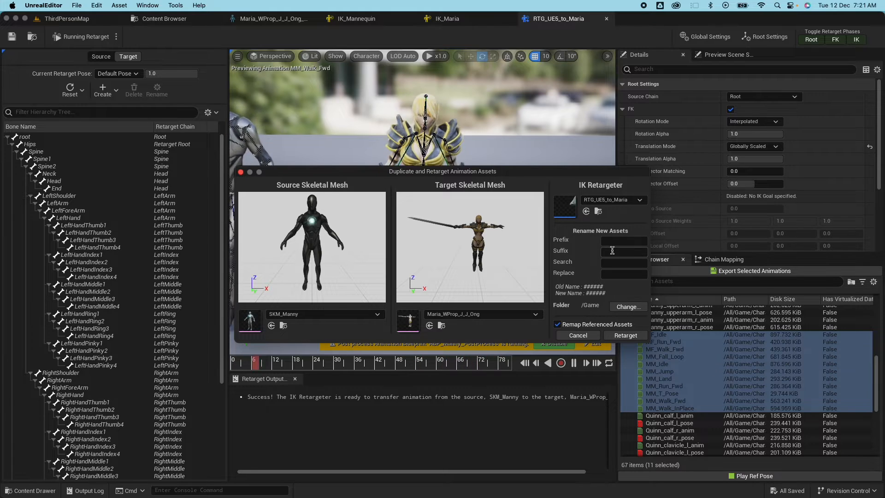
left_click(612, 241)
type("MI")
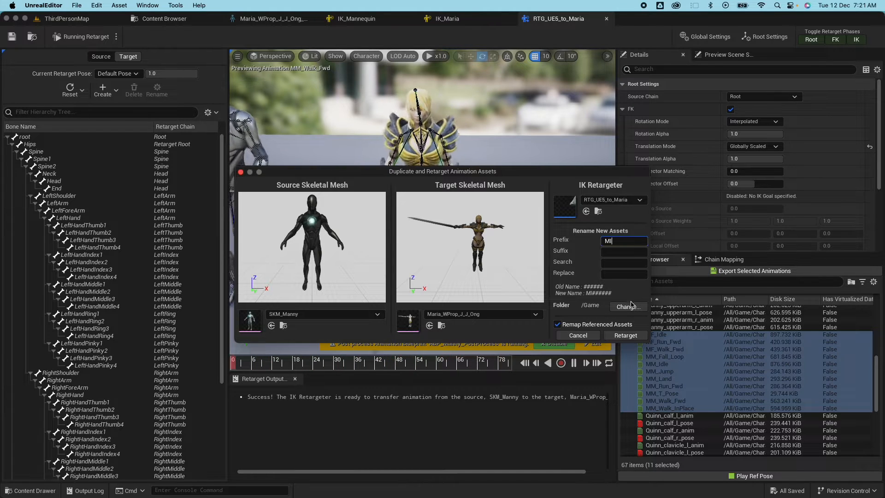
left_click(627, 306)
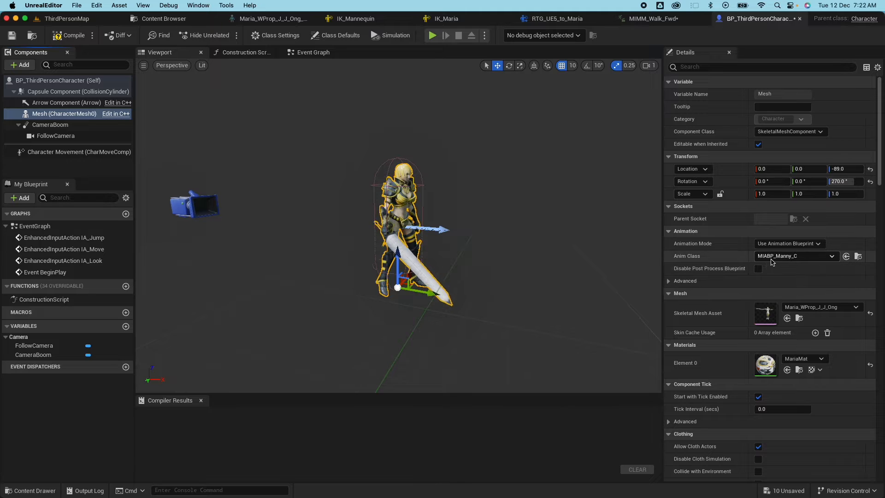
left_click(161, 18)
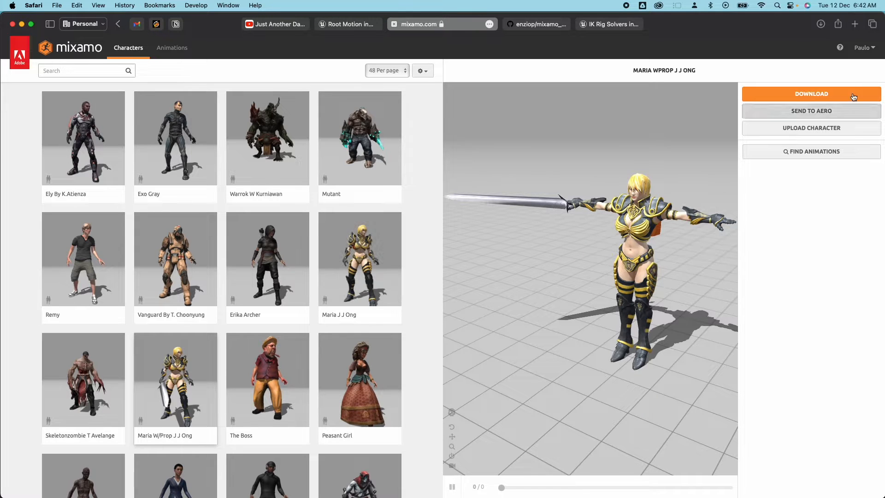
Download Maria as FBX Binary in T-pose, then start searching the Animations library.
left_click(789, 97)
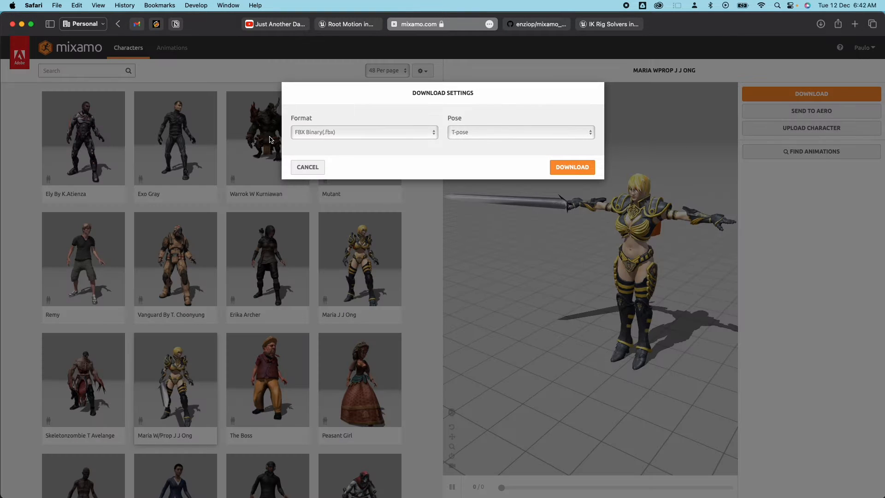
left_click(561, 167)
left_click(172, 48)
left_click(71, 71)
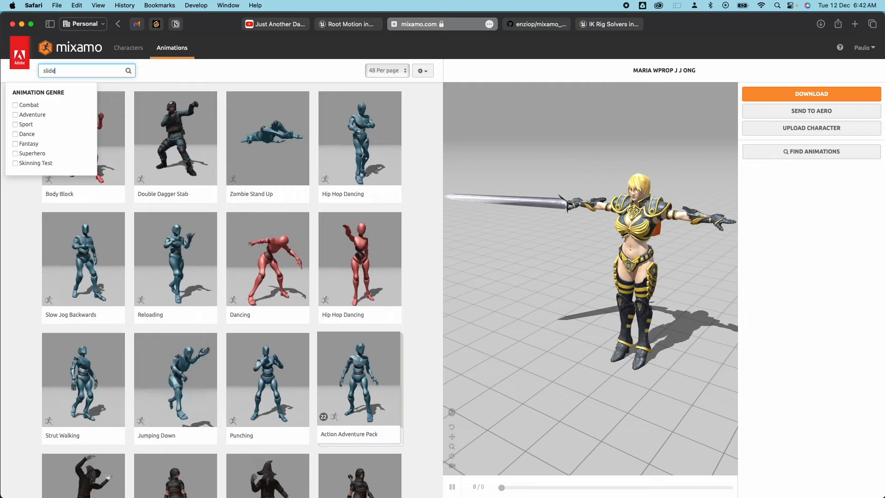
Search 'slide' and apply Great Sword Slide Attack to Maria.
key("Return")
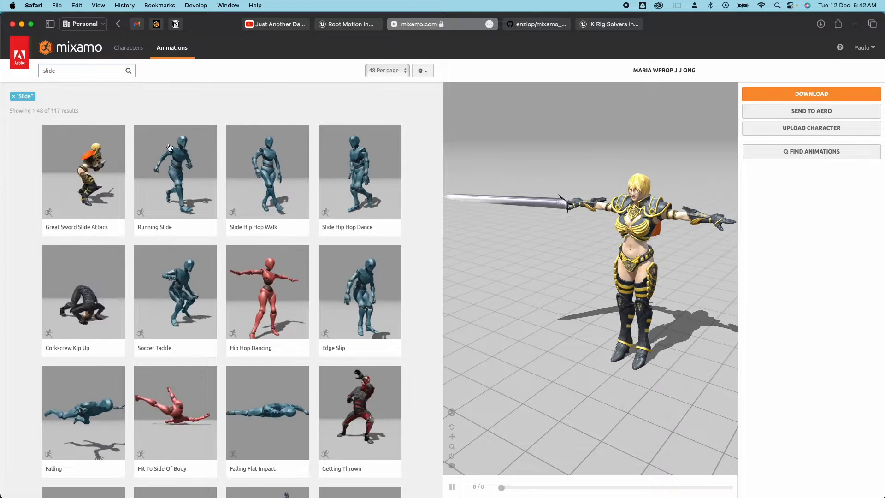
left_click(75, 178)
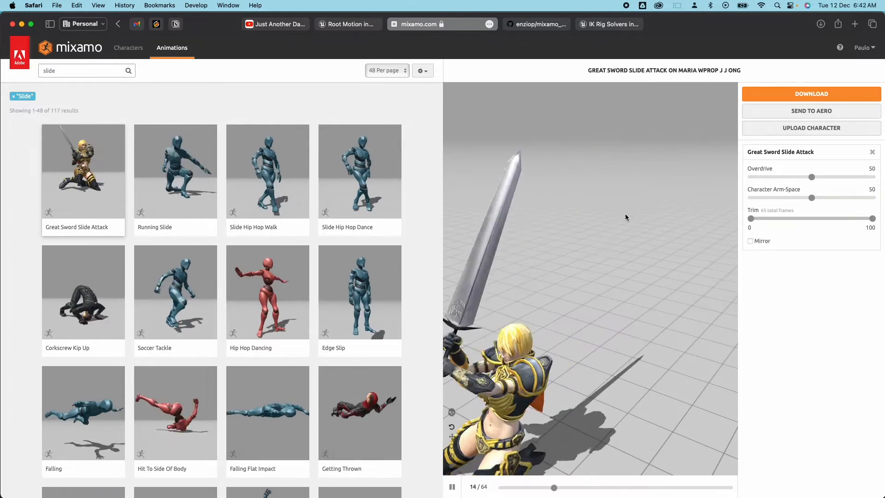
left_click_drag(624, 215, 551, 211)
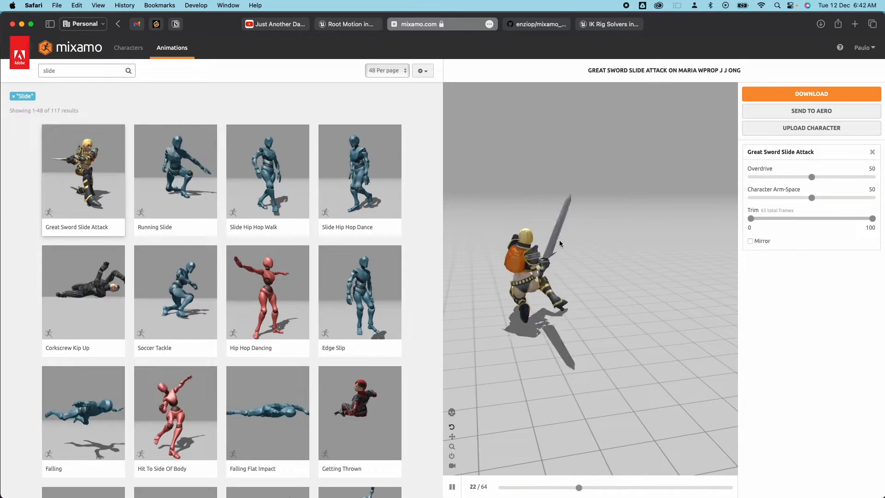
Download the animation as FBX Binary, Without Skin, at 30 fps.
left_click(808, 95)
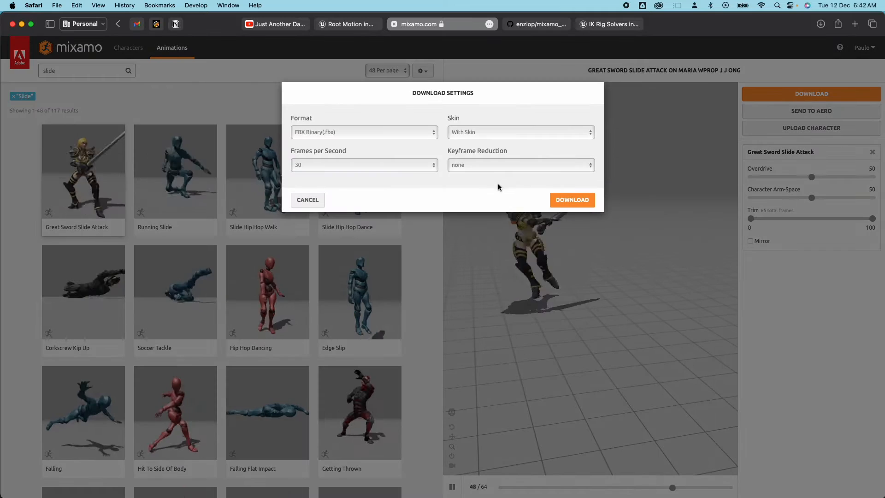
left_click(479, 131)
left_click(506, 141)
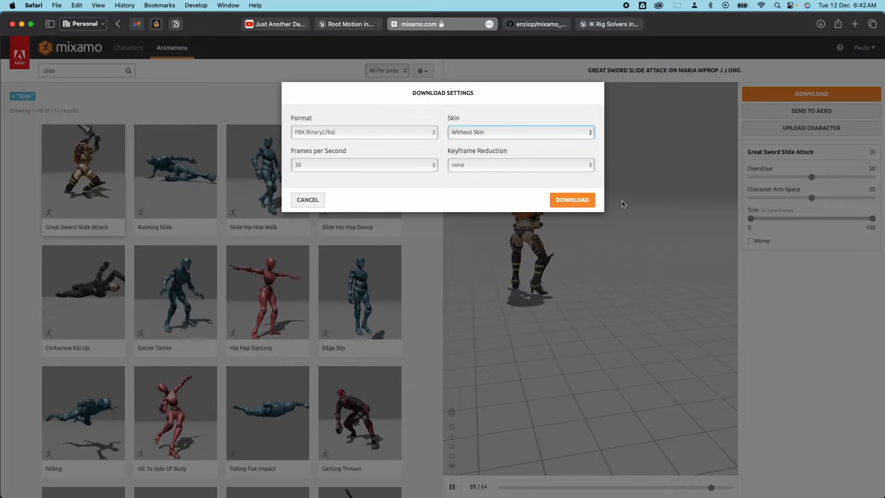
left_click(573, 200)
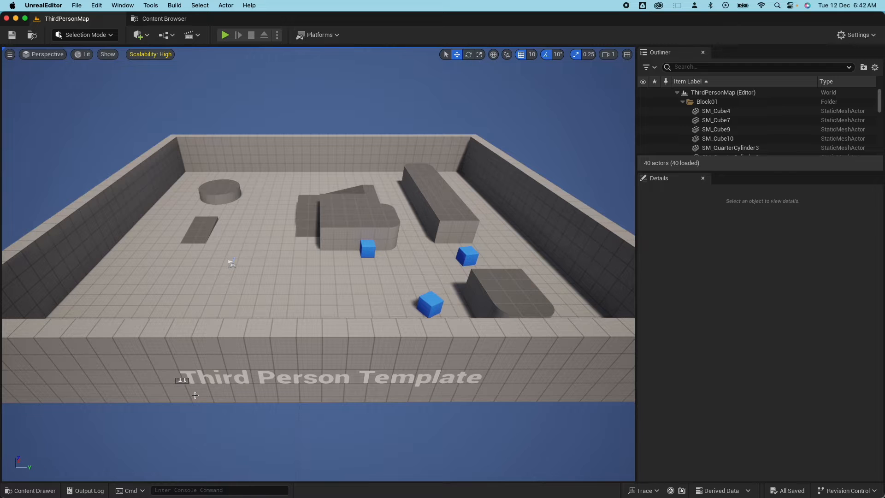
Create a new 'Maria' folder inside Content > Characters and open it.
left_click(32, 490)
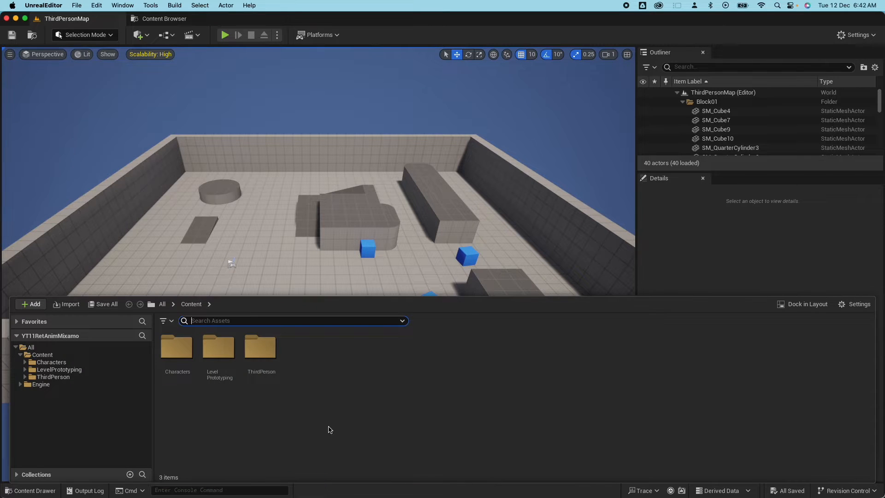
double_click(176, 356)
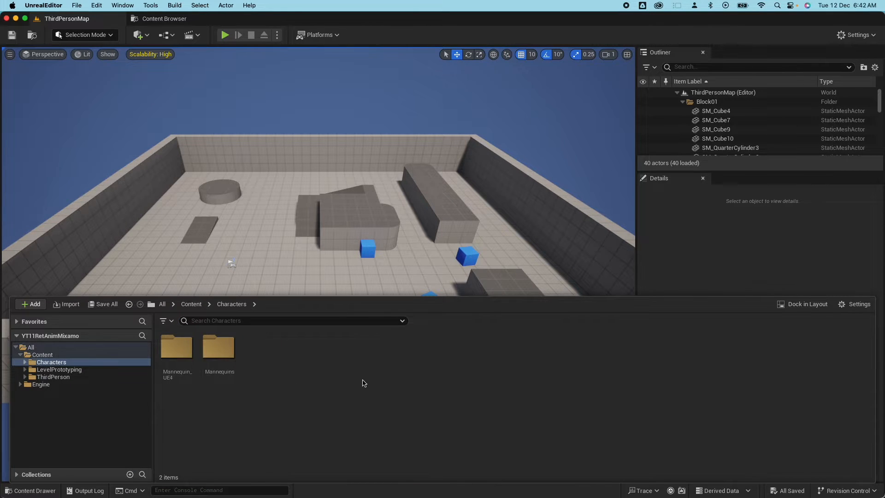
right_click(312, 367)
left_click(355, 75)
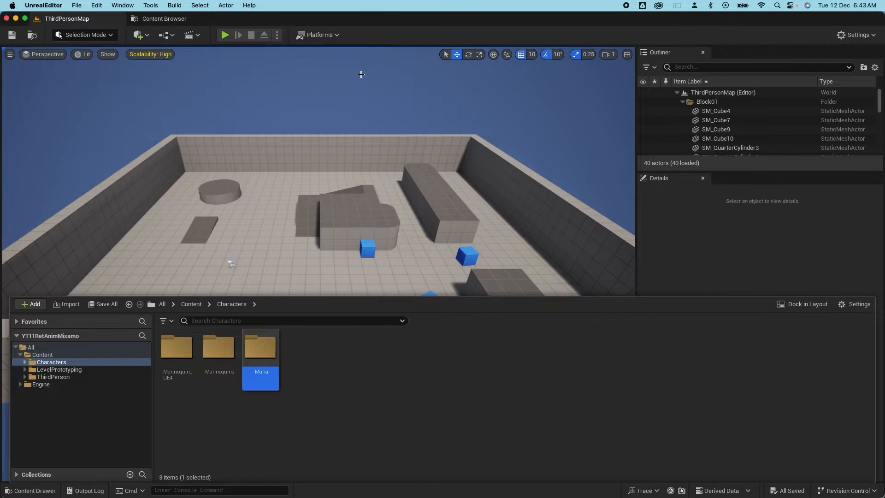
left_click(360, 74)
double_click(260, 352)
Import the Maria FBX with Import All and dismiss the Message Log.
left_click_drag(634, 0, 630, 128)
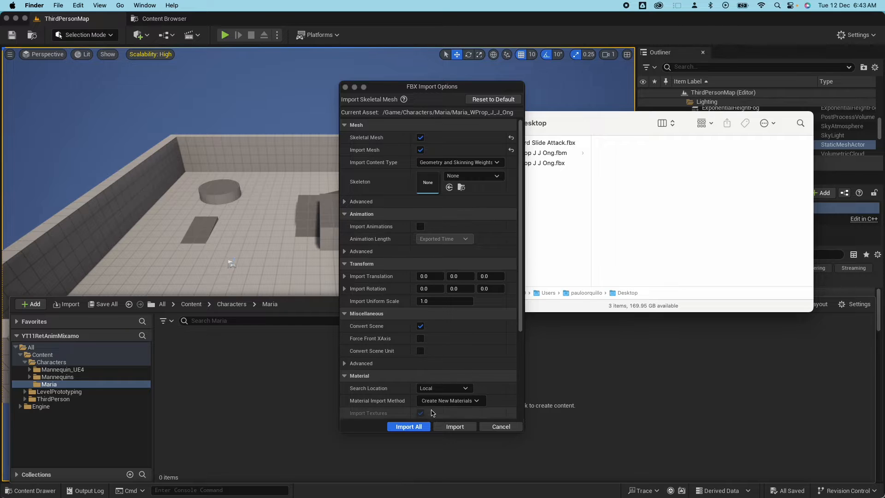
left_click(416, 429)
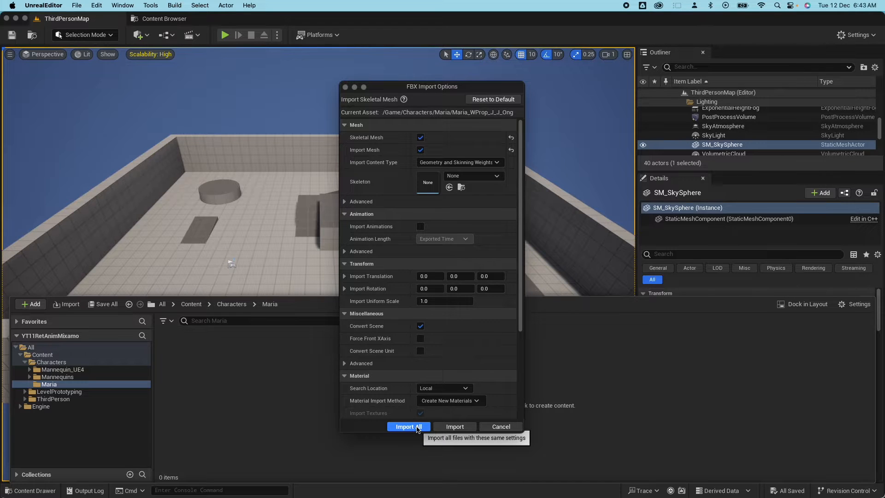
left_click(408, 426)
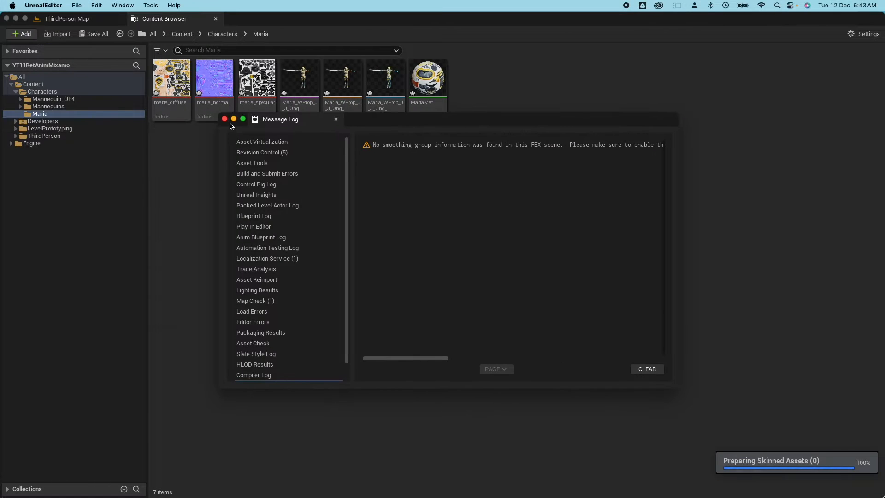
left_click(225, 119)
Import Great Sword Slide Attack.fbx onto Maria's skeleton and open that skeleton.
left_click(98, 484)
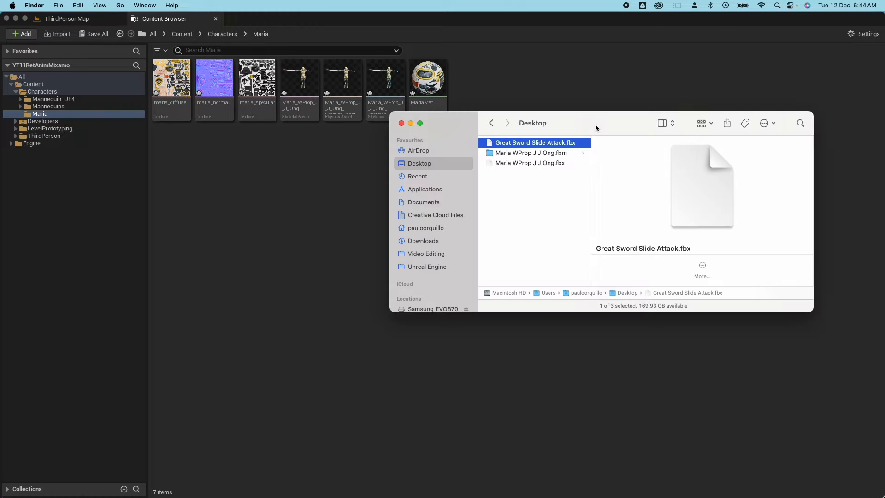
left_click_drag(601, 126, 564, 170)
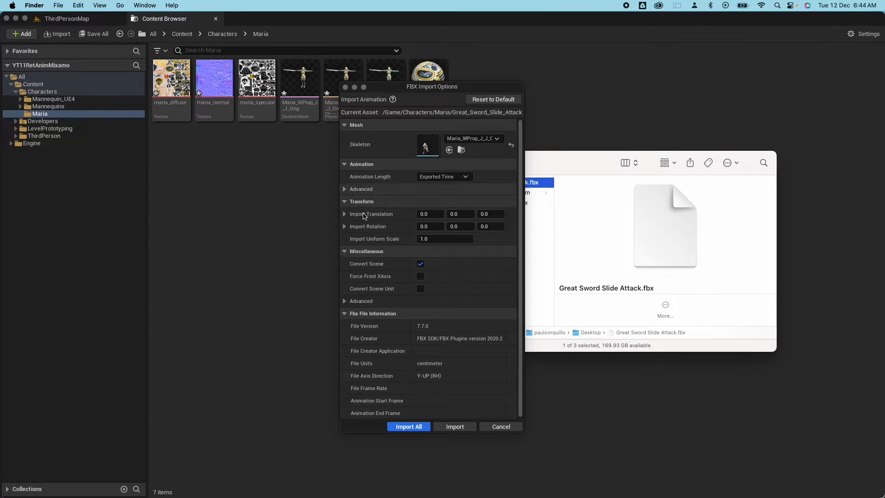
left_click(408, 426)
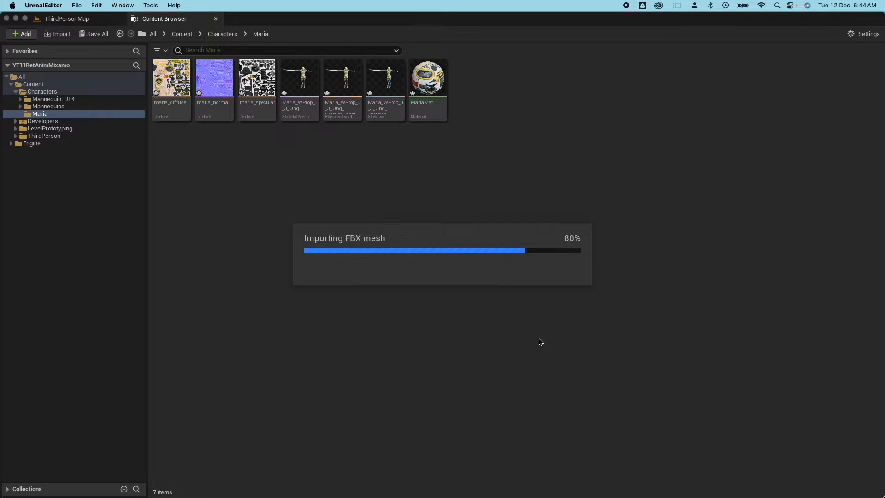
double_click(393, 93)
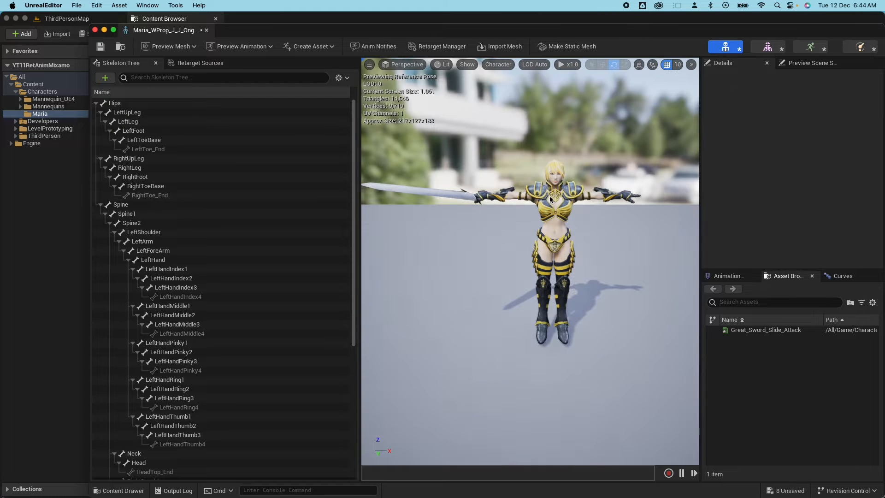
Select the Hips bone and set Character > Bones to All Hierarchy.
left_click(115, 103)
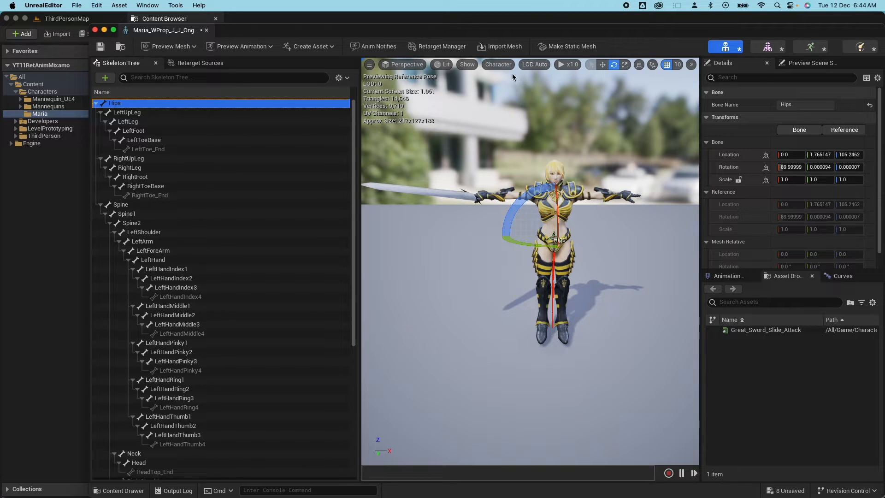
left_click(498, 65)
mouse_move(514, 109)
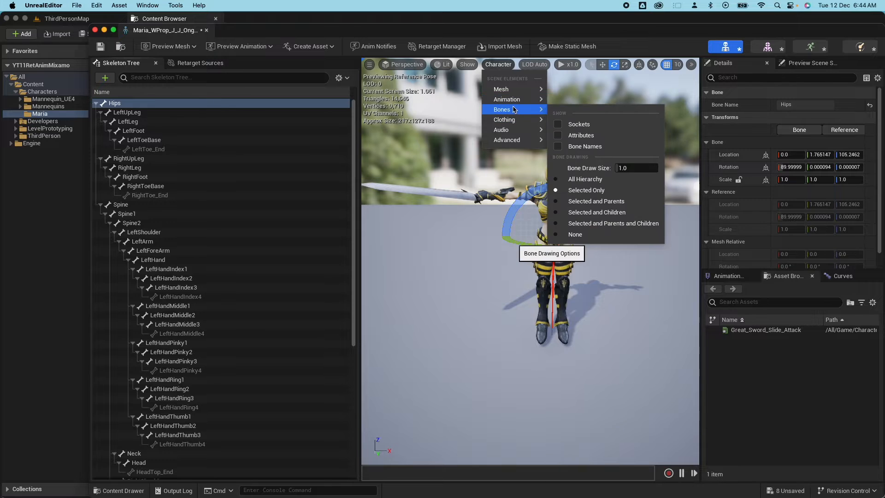
left_click(600, 184)
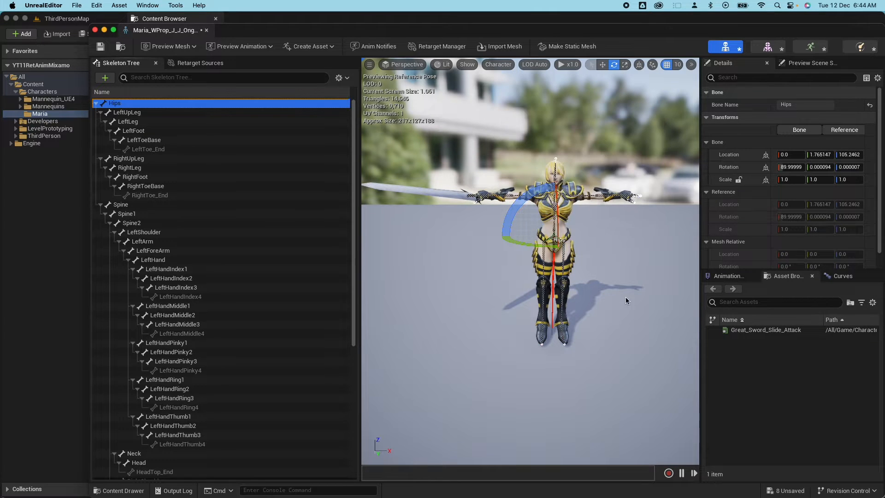
left_click_drag(609, 306, 614, 298)
mouse_move(614, 298)
middle_mouse_down()
mouse_move(614, 322)
mouse_move(614, 307)
middle_mouse_up()
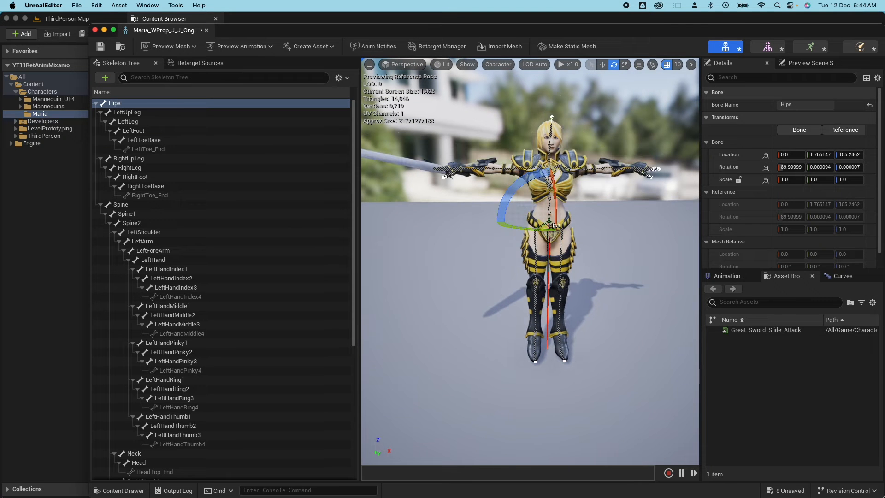
left_click(814, 47)
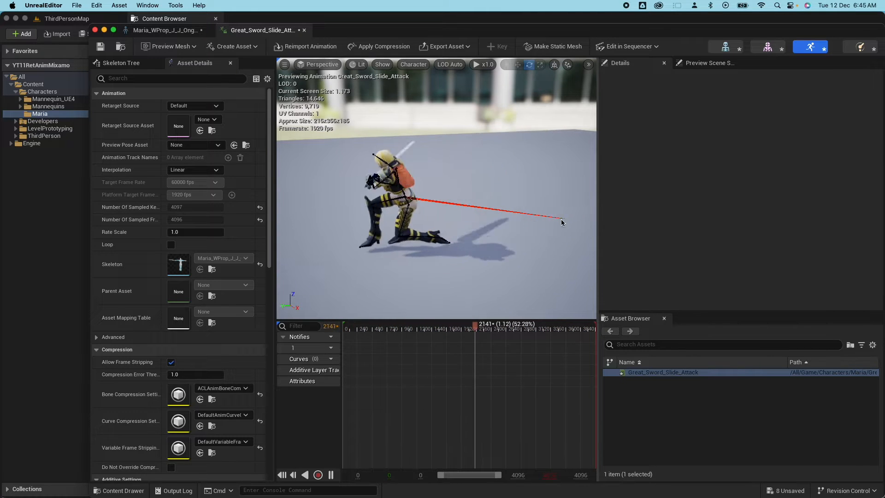
Toggle Force Root Lock and EnableRootMotion on then off, then close the animation editor.
scroll(205, 315, "down", 5)
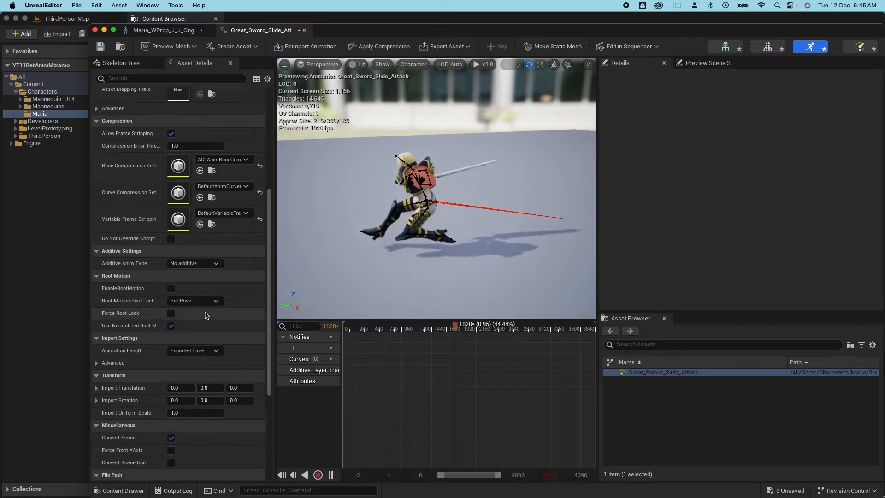
scroll(205, 316, "down", 5)
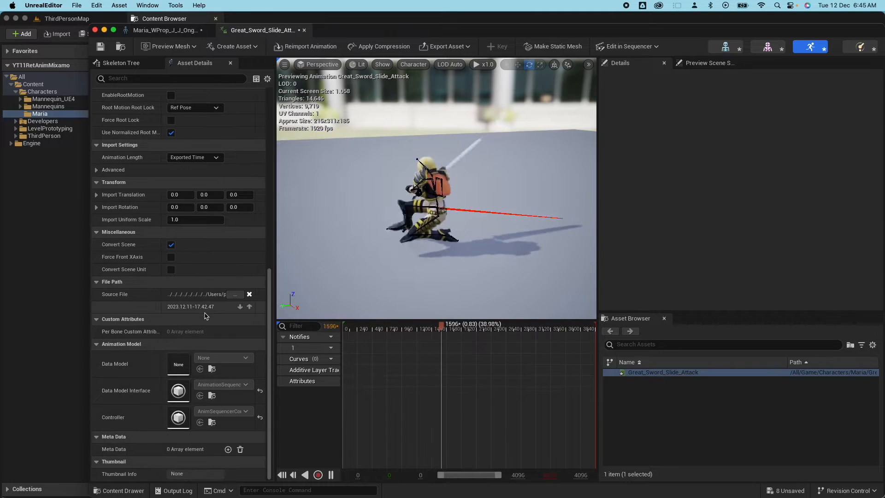
scroll(244, 304, "up", 3)
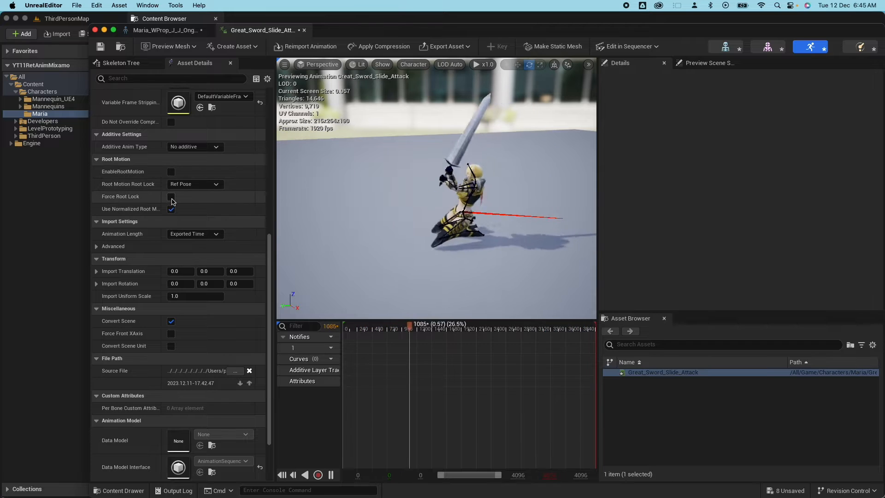
left_click(171, 198)
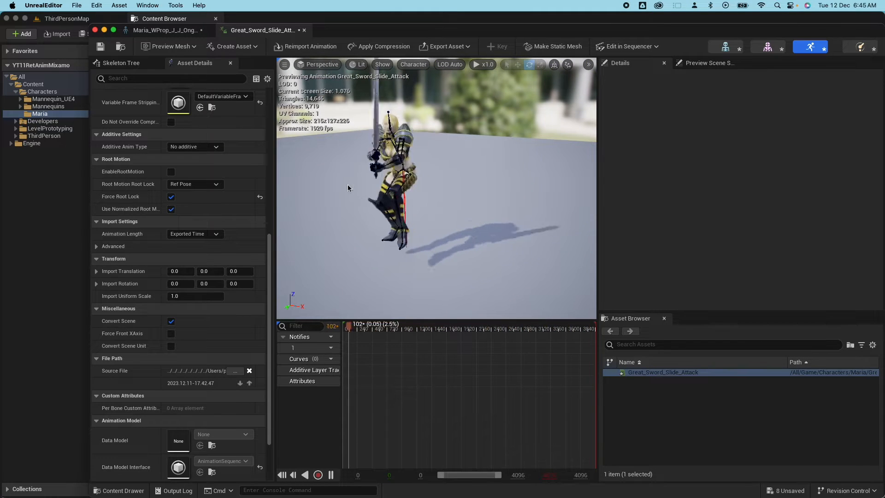
left_click(171, 196)
left_click(171, 173)
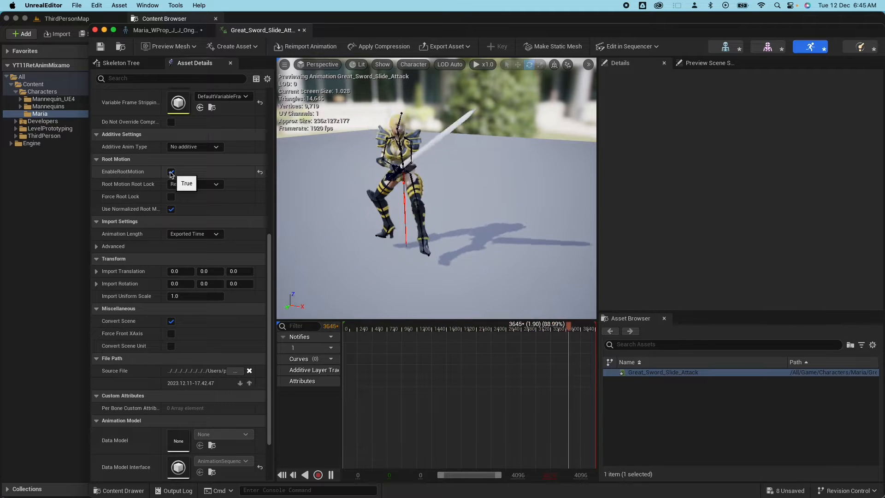
left_click(170, 173)
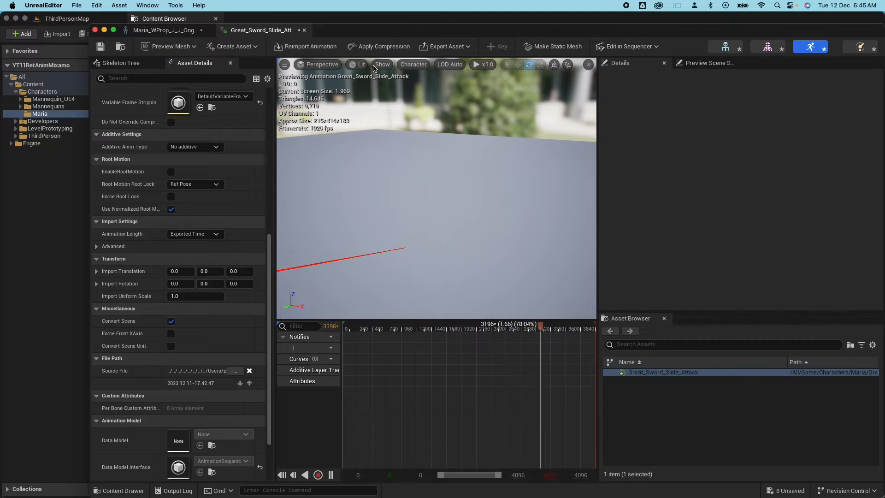
left_click_drag(512, 218, 466, 253)
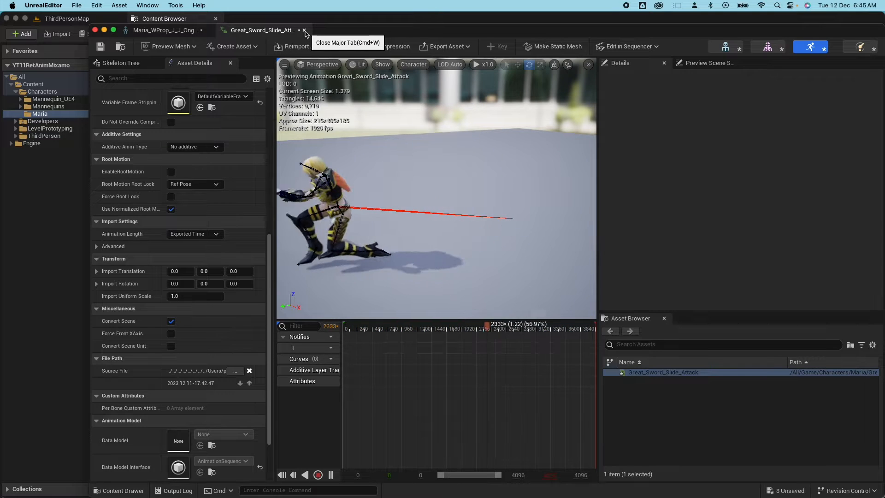
left_click(304, 30)
Open MM_Walk_Fwd from Mannequins > Animations > Manny.
left_click(206, 30)
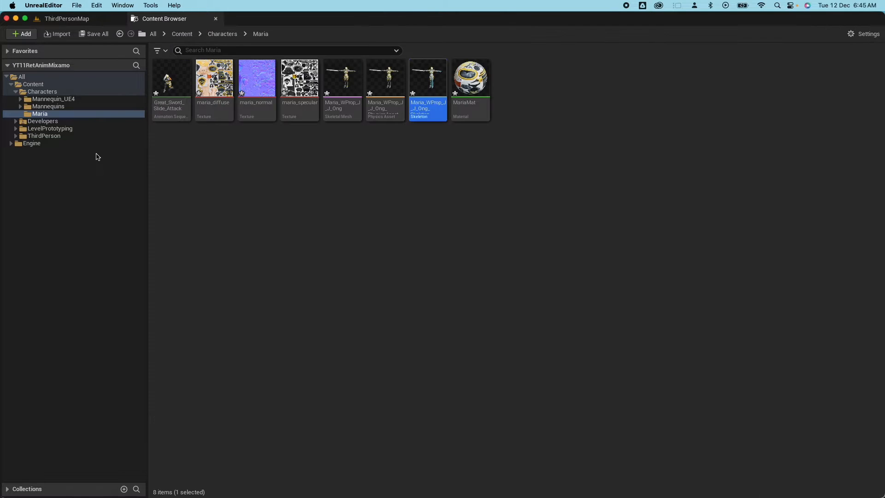
left_click(43, 108)
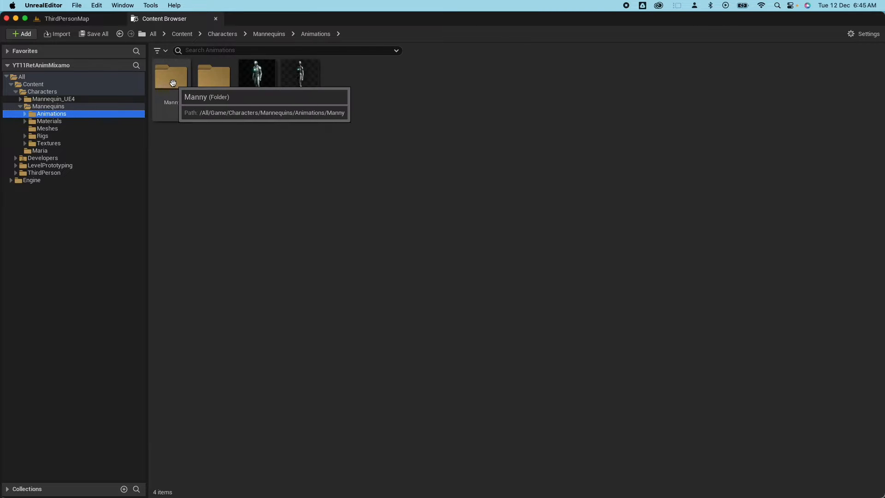
double_click(172, 83)
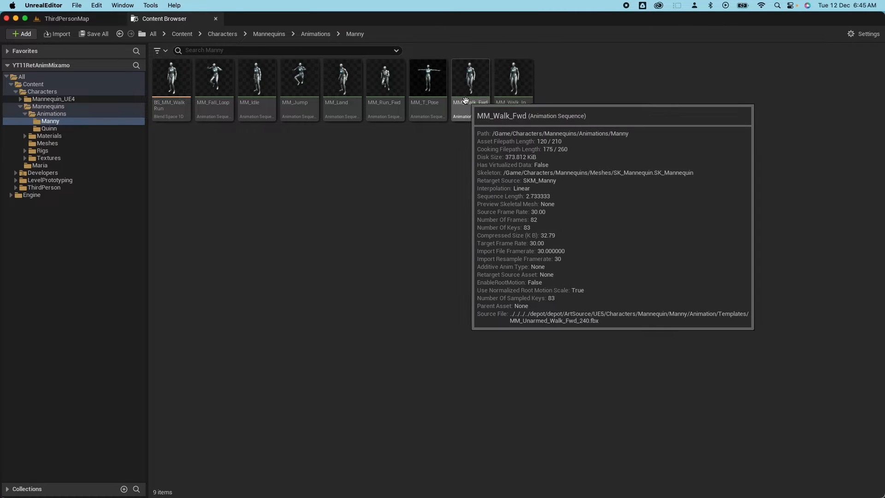
mouse_move(486, 80)
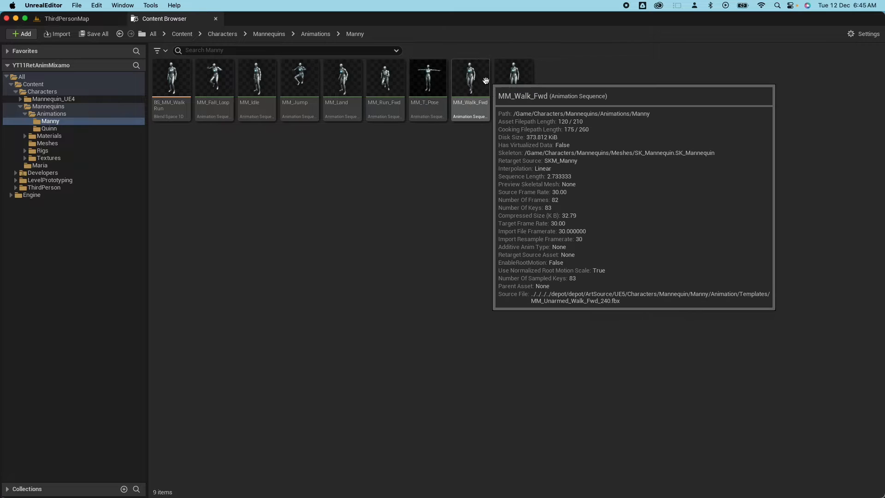
double_click(470, 103)
mouse_move(507, 231)
left_mouse_down()
mouse_move(519, 203)
mouse_move(498, 237)
mouse_move(507, 231)
left_mouse_up()
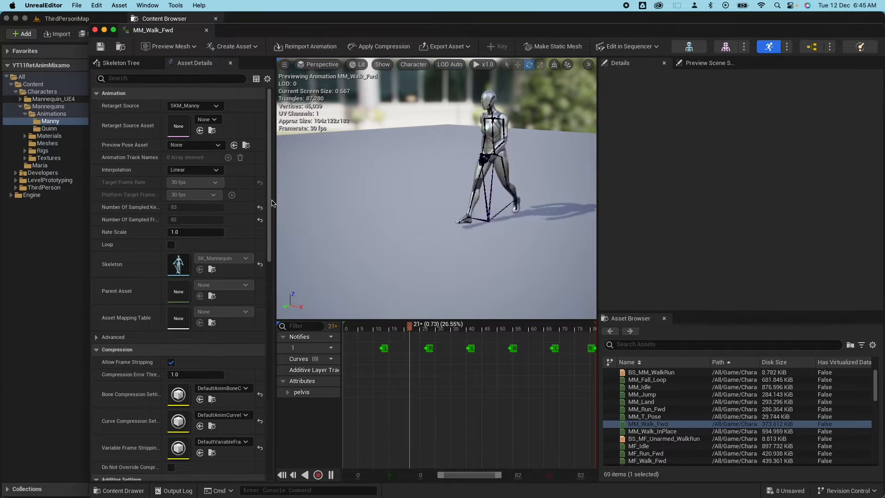
Compare the walk with Force Root Lock off, then turn it back on and save.
scroll(206, 234, "down", 5)
scroll(206, 234, "down", 7)
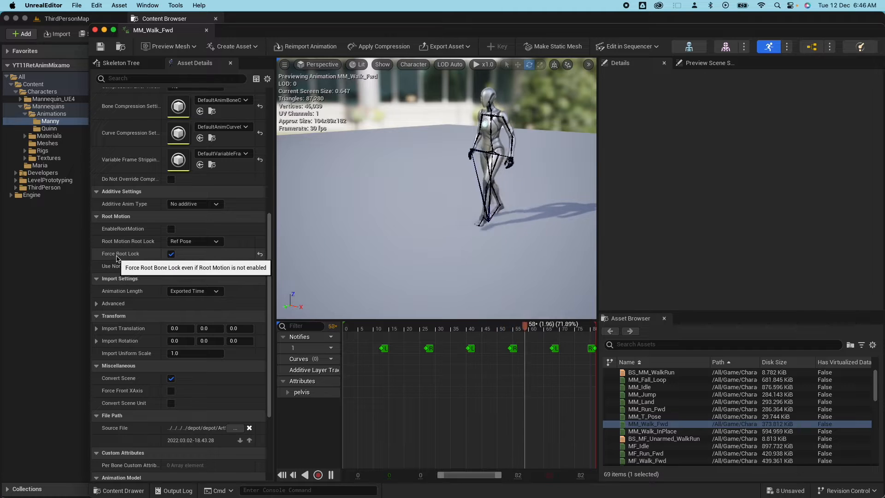
left_click(171, 254)
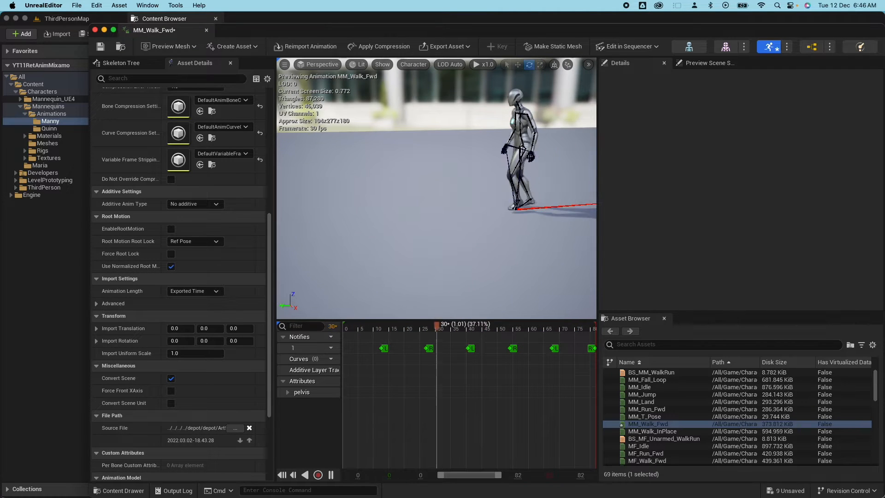
right_click_drag(422, 214, 498, 197)
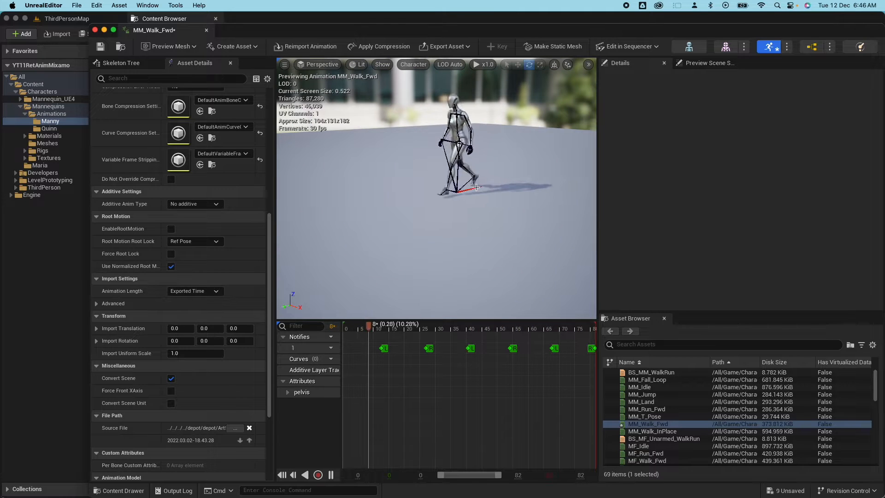
right_click_drag(482, 189, 428, 191)
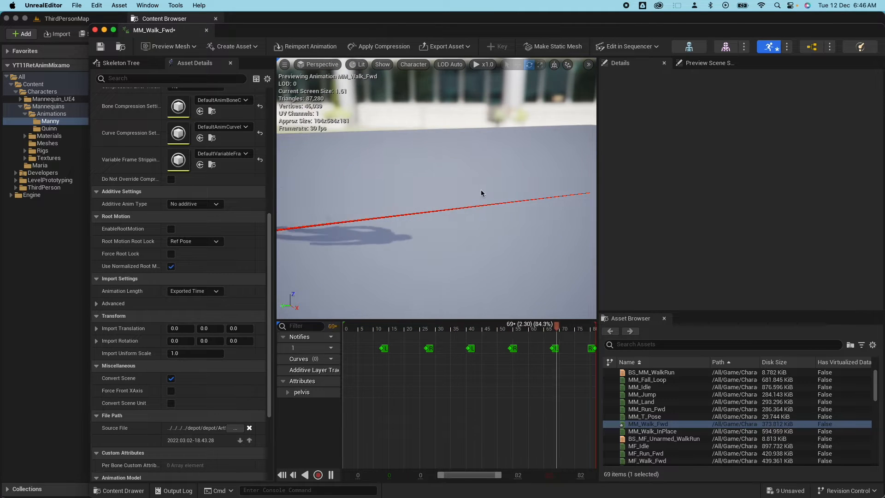
left_click(171, 253)
left_click(100, 47)
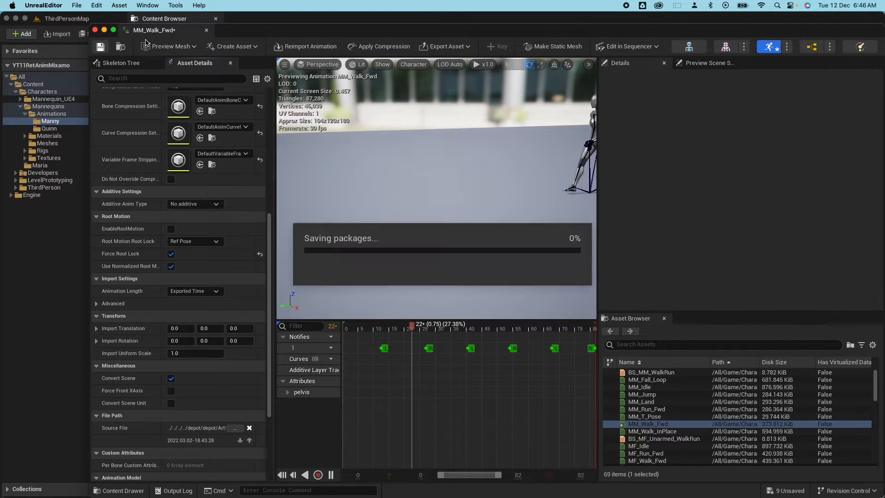
Switch to the Unreal Root Motion documentation in Safari and scroll down.
key("super+Tab")
scroll(433, 289, "down", 3)
scroll(433, 290, "down", 15)
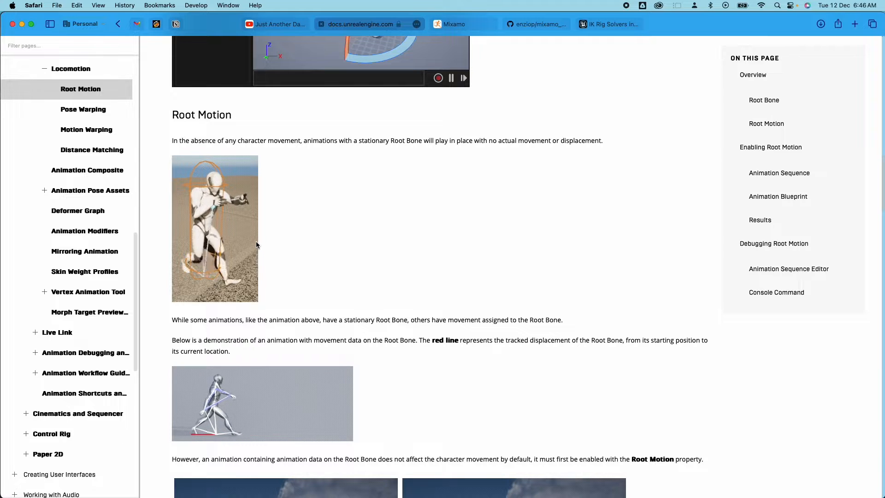
Read down to the No Root Motion / Using Root Motion comparison, then open the mixamo_converter GitHub tab.
scroll(304, 376, "down", 2)
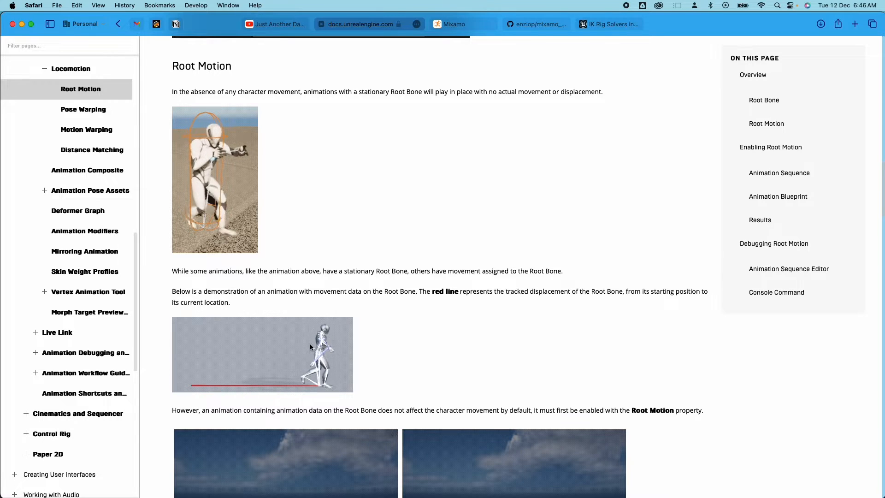
scroll(414, 365, "down", 3)
scroll(271, 303, "down", 3)
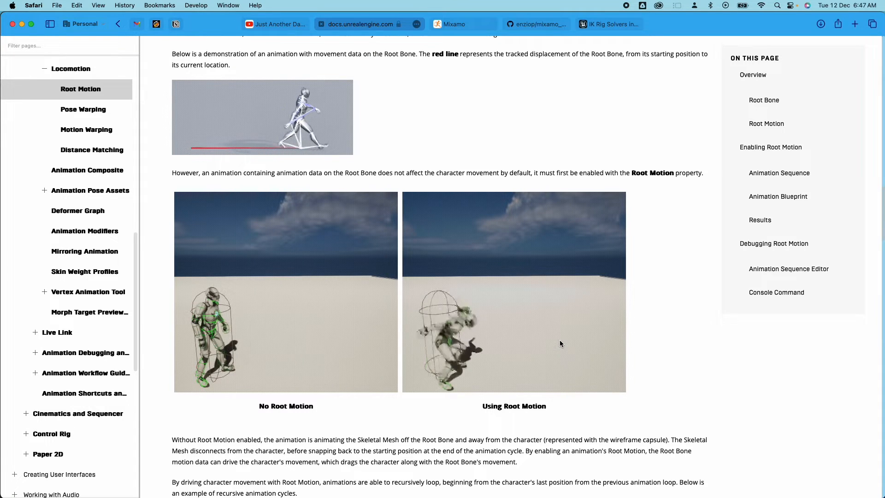
left_click(529, 26)
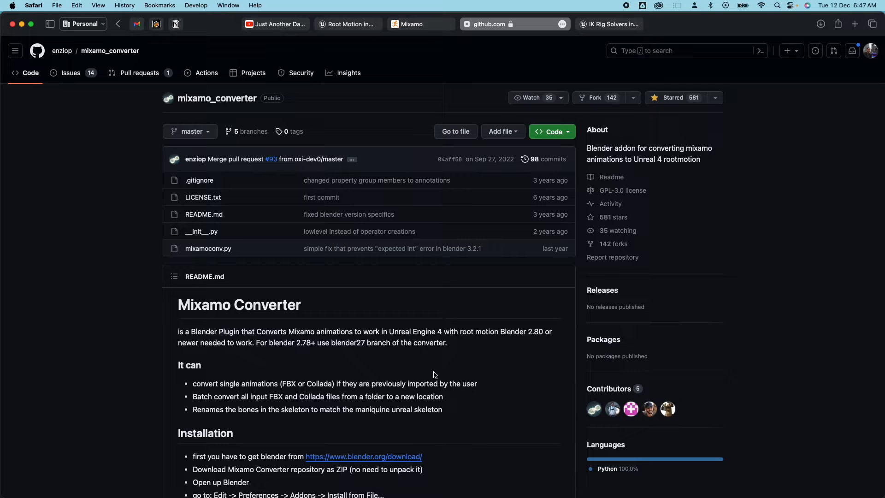
Launch Blender from Spotlight and confirm in About Blender that version 4.0.2 is installed.
key("super+space")
type("blender")
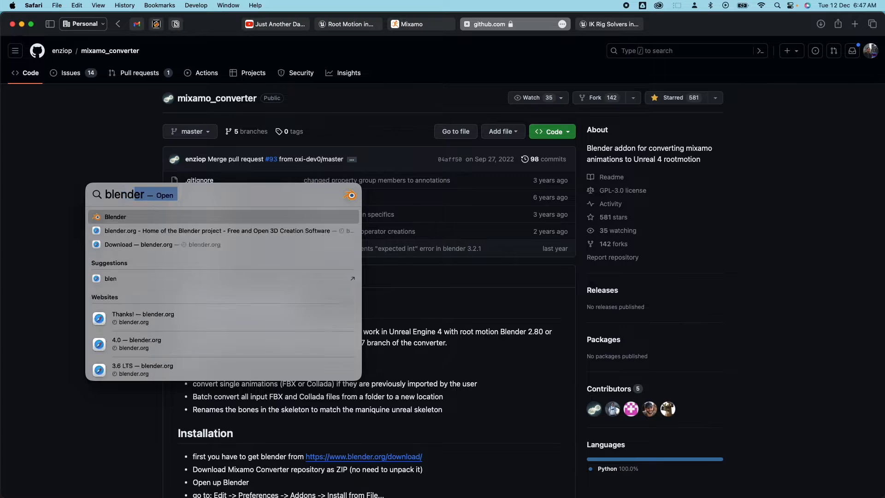
key("Return")
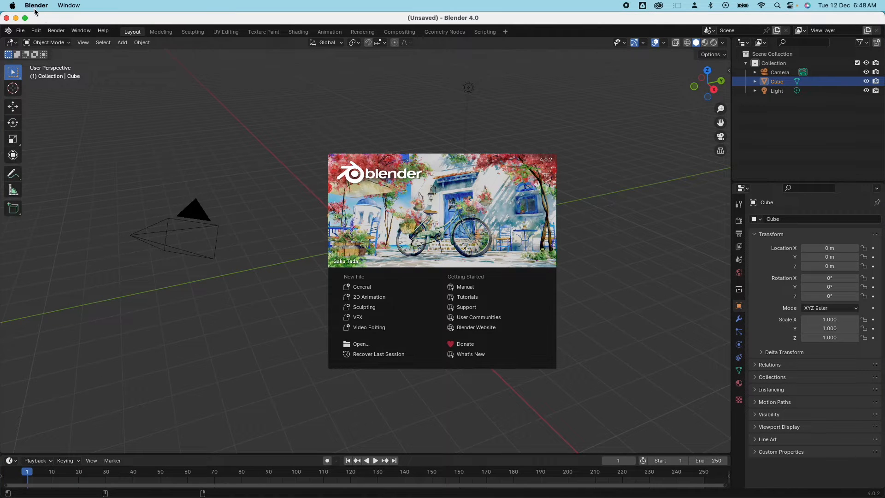
left_click(36, 6)
left_click(39, 20)
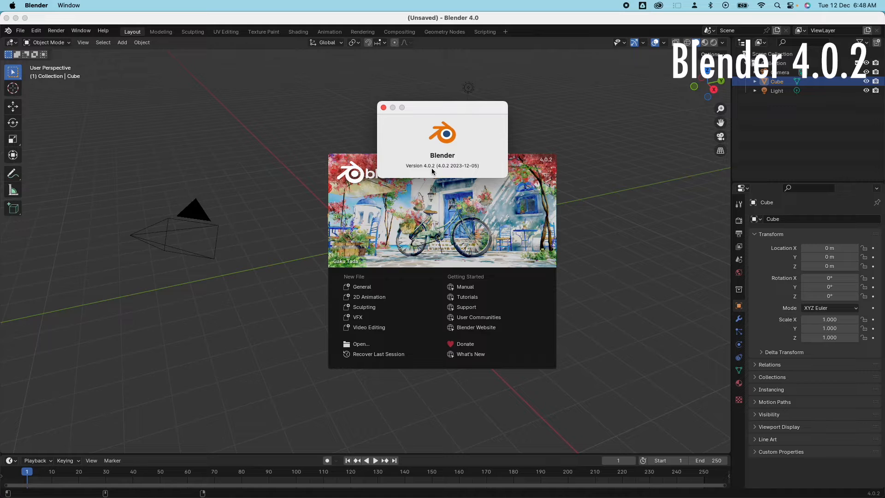
left_click(384, 108)
Return to the mixamo_converter GitHub page in Safari and view its Code download options.
key("ctrl+Up")
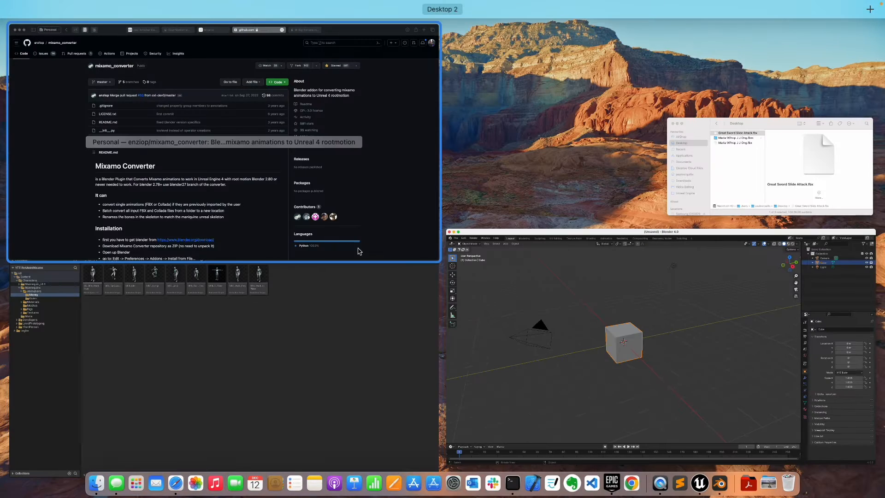
left_click(352, 205)
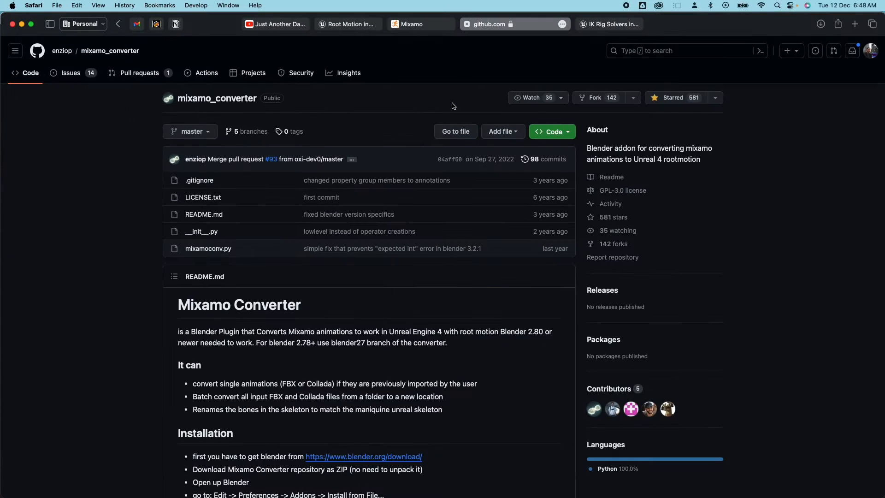
left_click(567, 133)
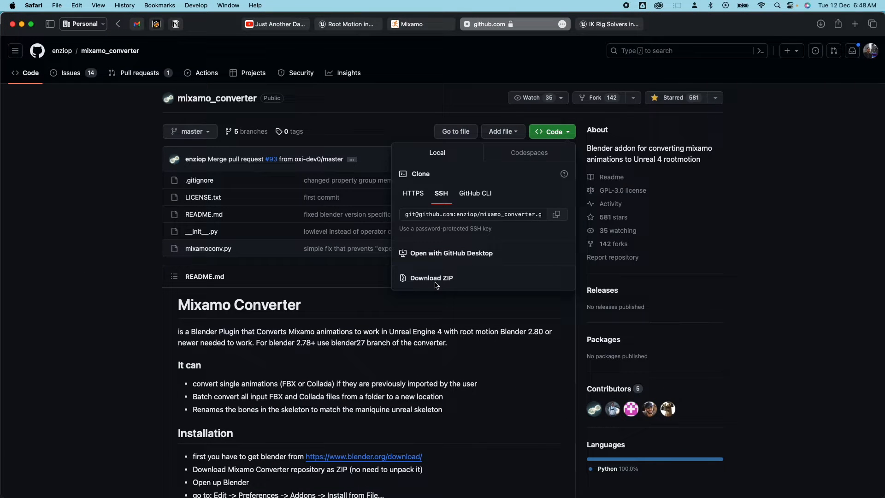
left_click(135, 252)
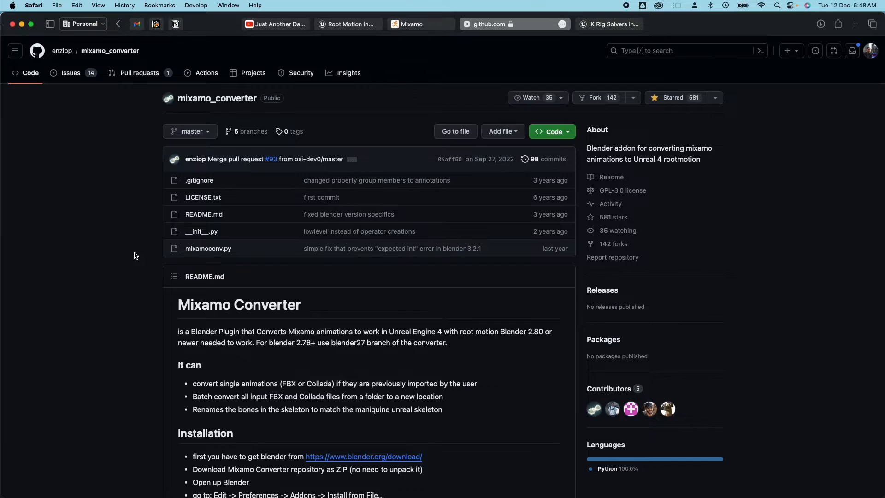
key("ctrl+Up")
Open Blender's Preferences, cancel the add-on Install file browser, and close Preferences.
left_click(563, 312)
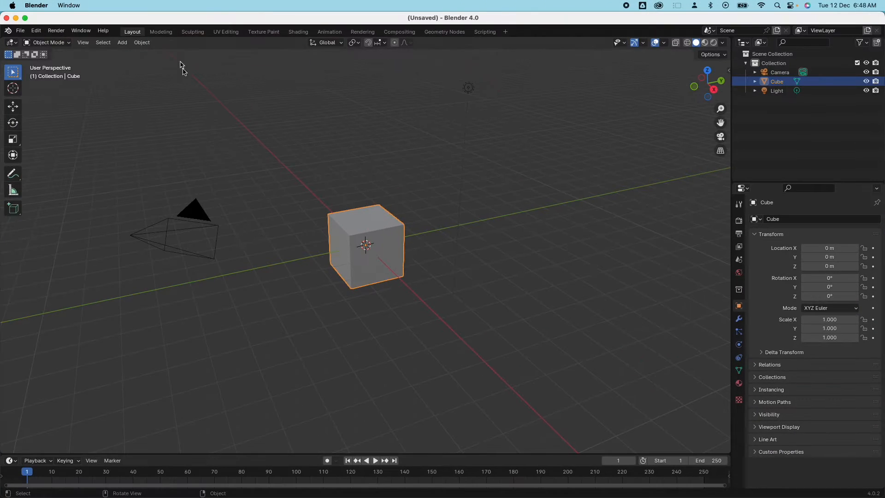
left_click(36, 32)
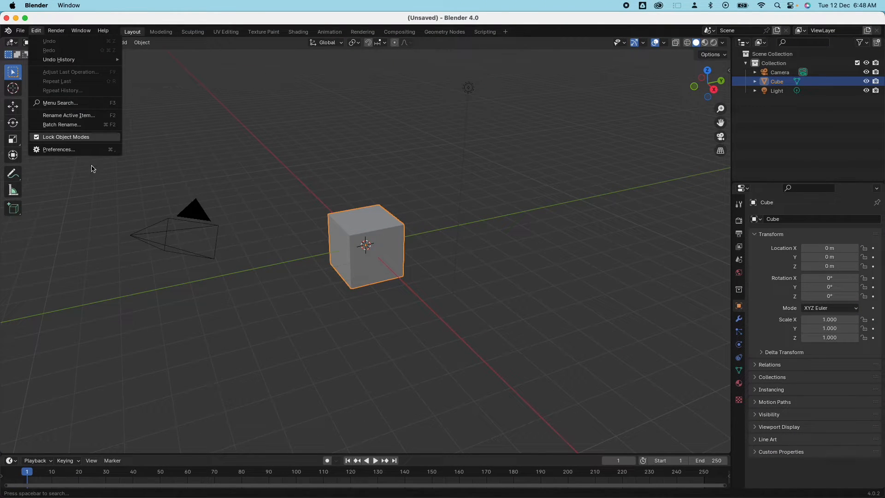
left_click(70, 150)
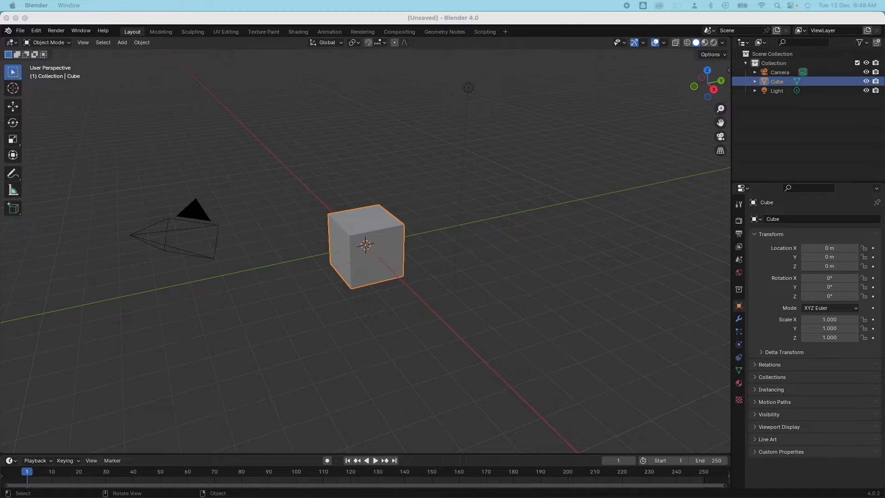
left_click_drag(488, 54, 318, 59)
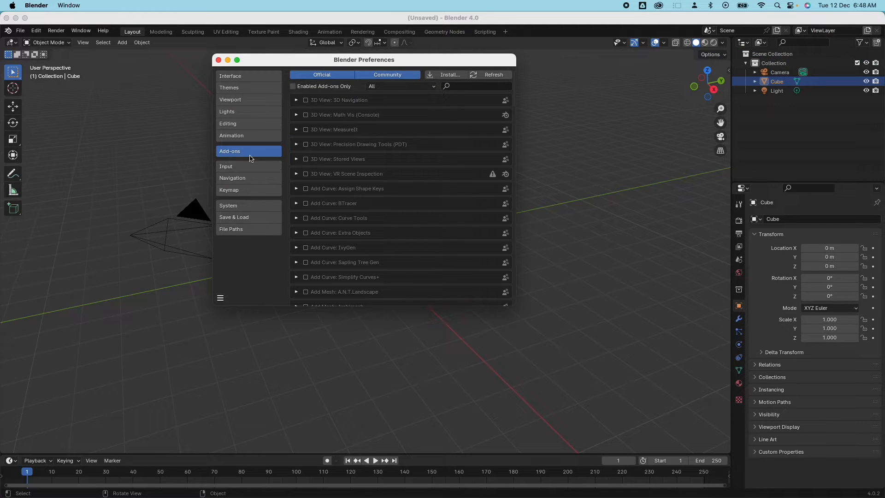
left_click(447, 75)
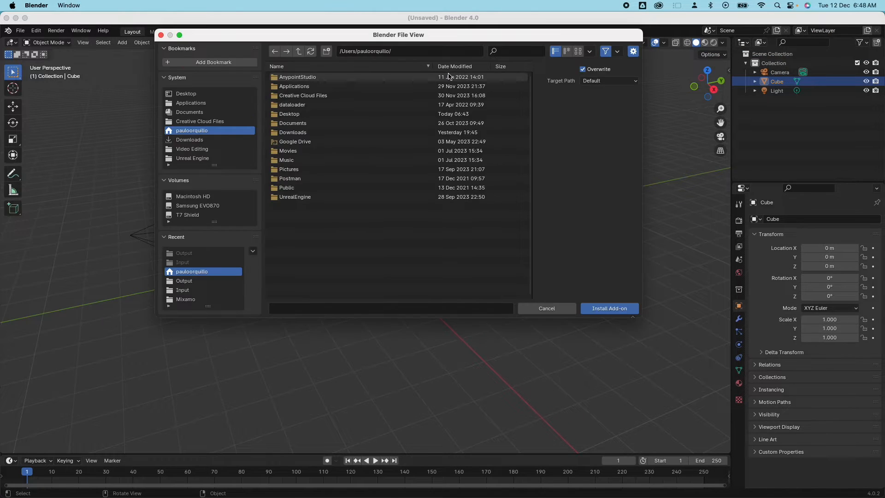
left_click(189, 94)
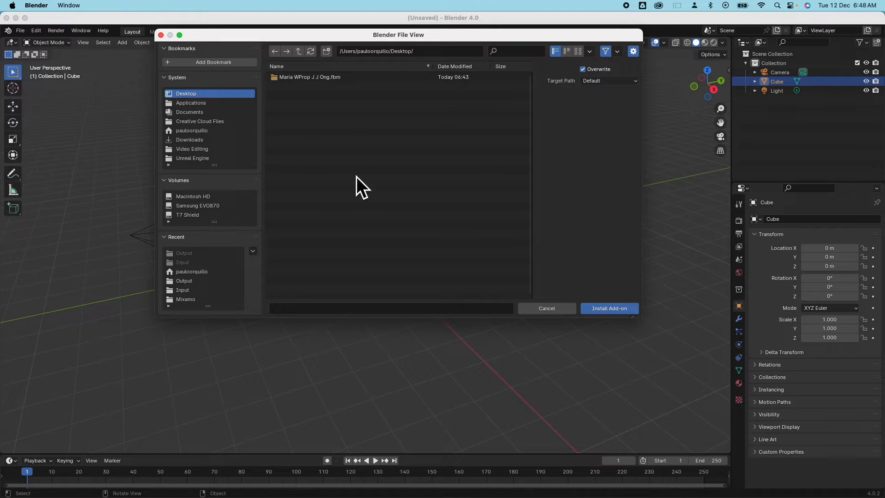
left_click(547, 308)
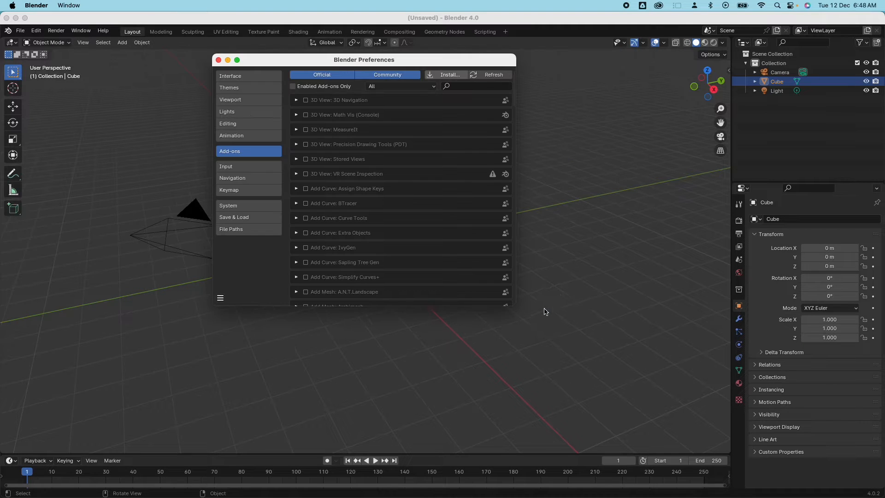
left_click(218, 60)
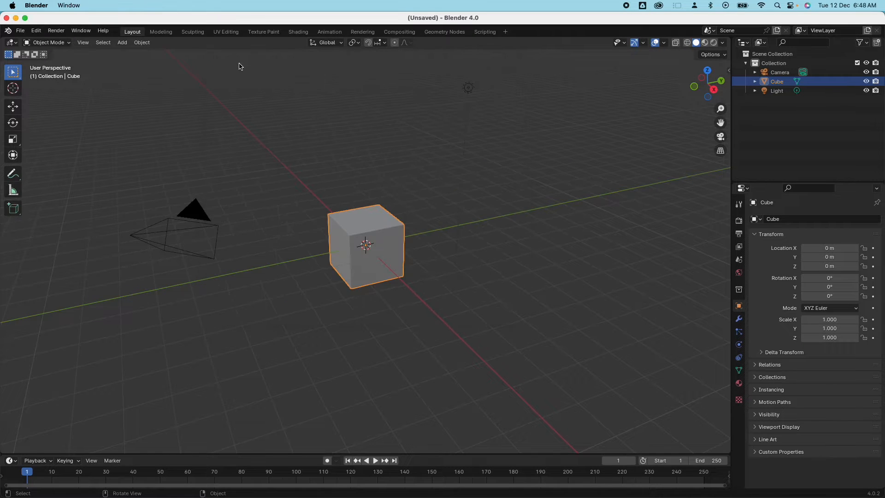
Show the viewport sidebar and switch it to the Mixamo Rootbaker panel.
left_click(601, 146)
key("n")
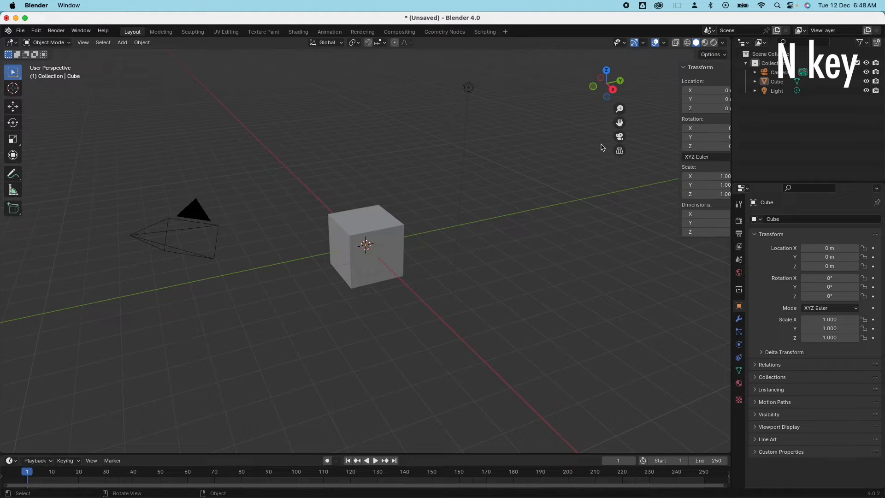
key("n")
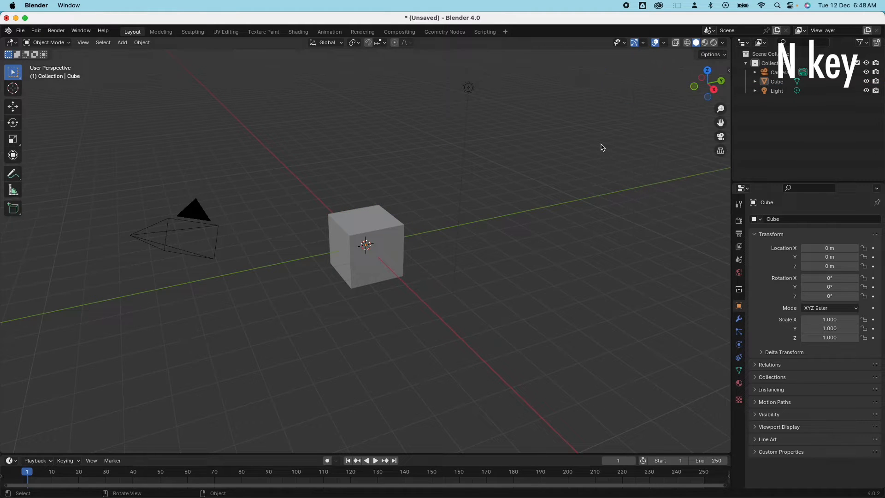
left_click(729, 71)
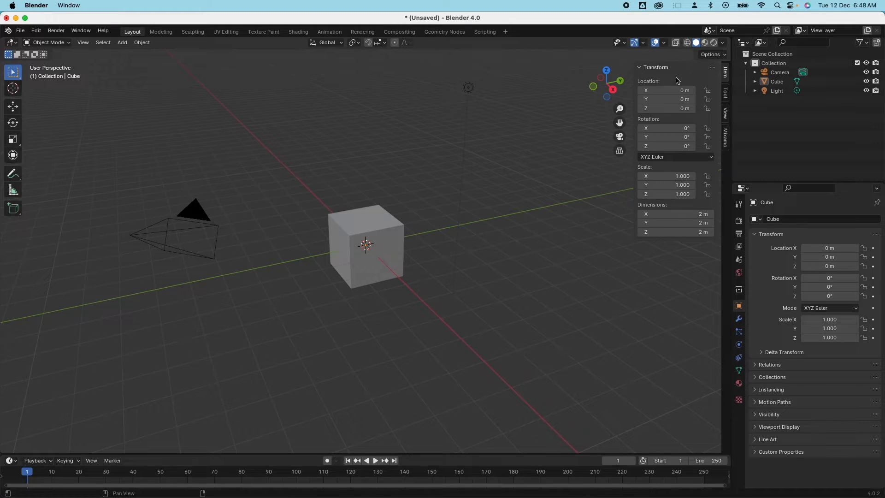
left_click(726, 138)
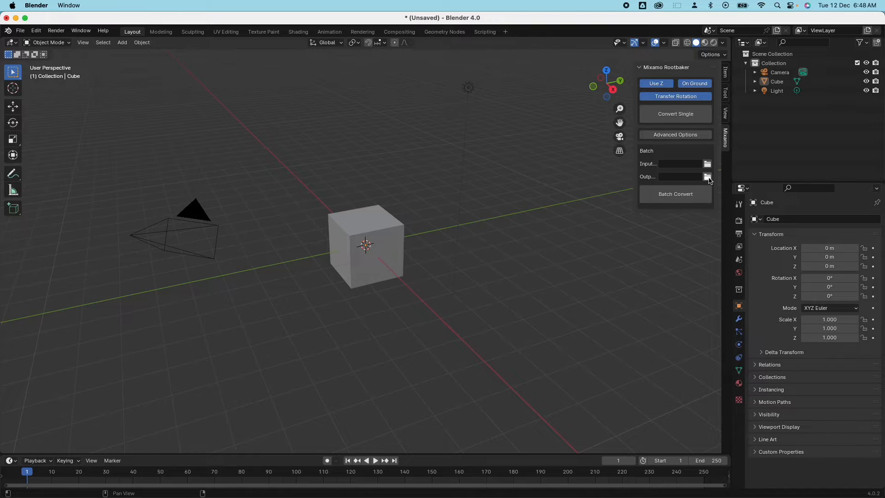
Group the three Mixamo files on the Desktop into a new folder named Input.
left_click(116, 485)
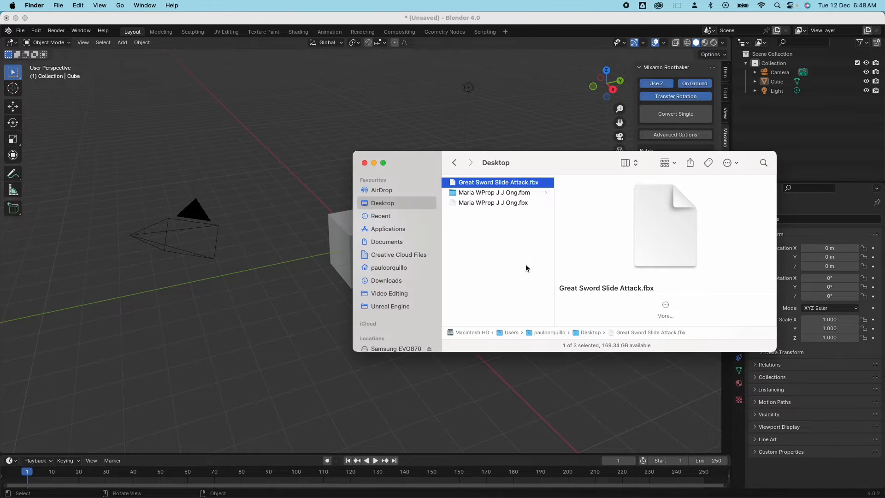
left_click(497, 233)
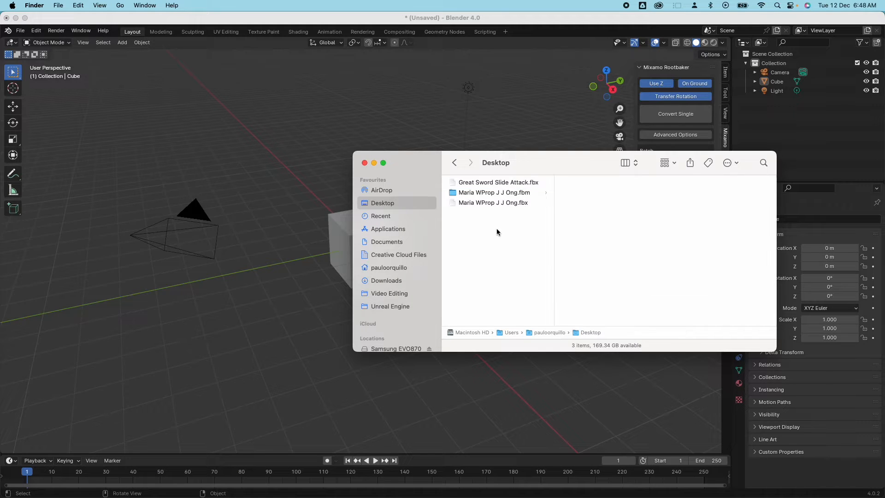
left_click(471, 183)
left_click(463, 203, "shift")
right_click(463, 203)
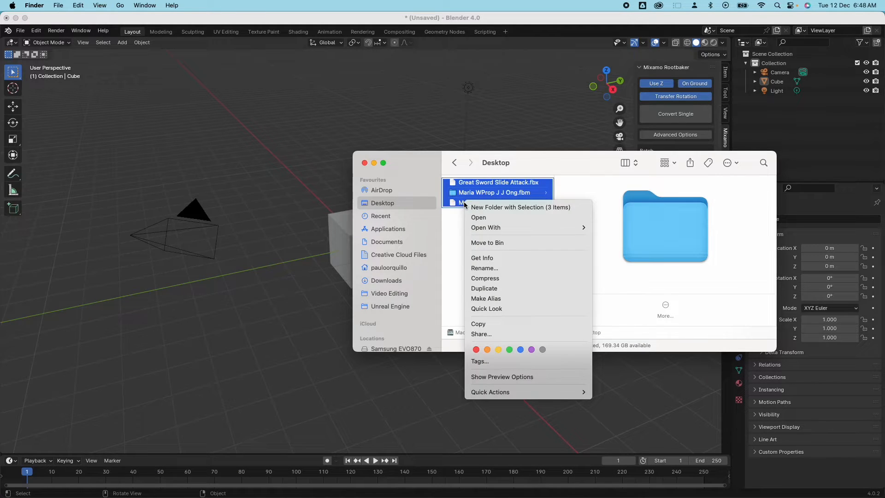
left_click(510, 207)
key("BackSpace")
type("Input")
key("Return")
Create an Output folder beside Input and open Blender's batch input folder browser.
key("shift+super+n")
type("OU")
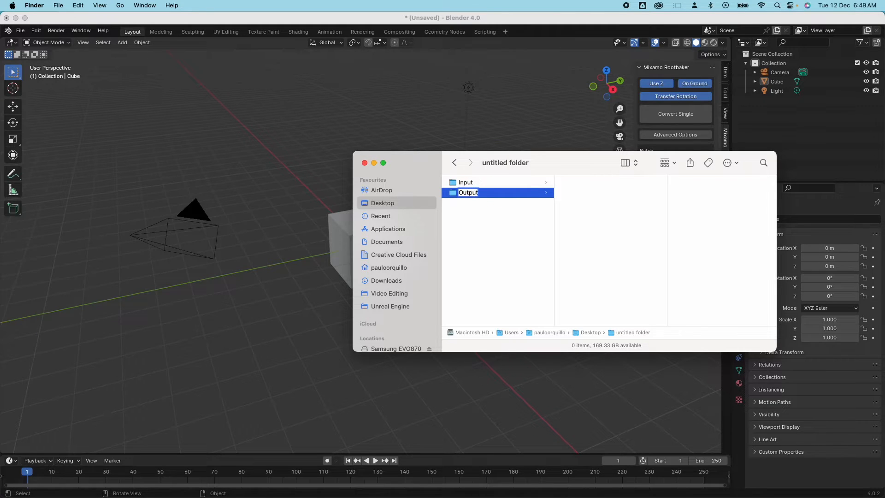
left_click(493, 185)
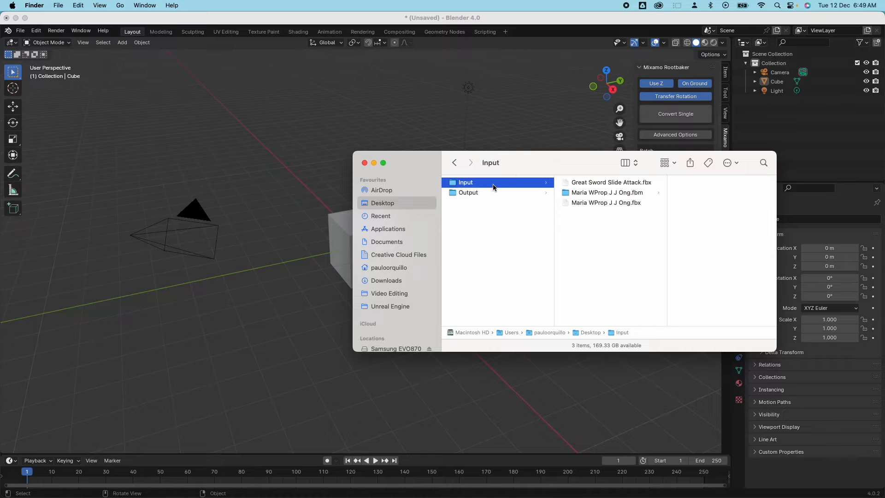
left_click(719, 145)
left_click(707, 164)
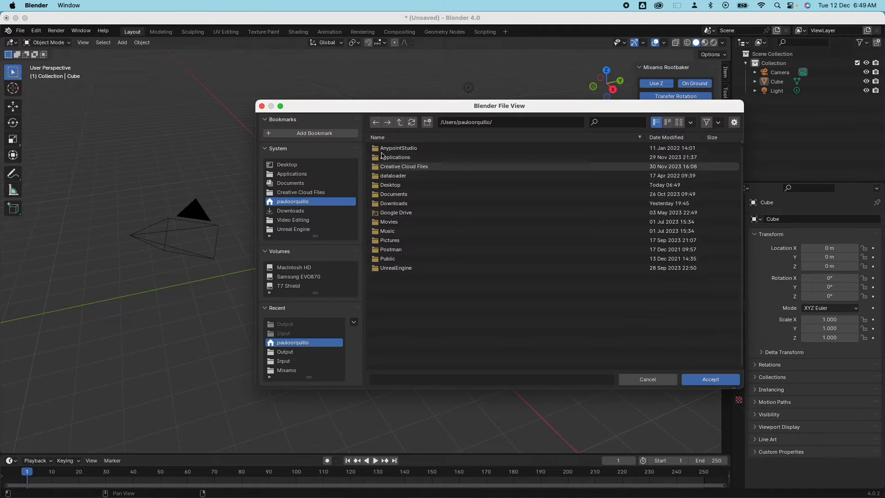
Set the Rootbaker batch Input to Desktop/Input and Output to Desktop/Output.
left_click(396, 148)
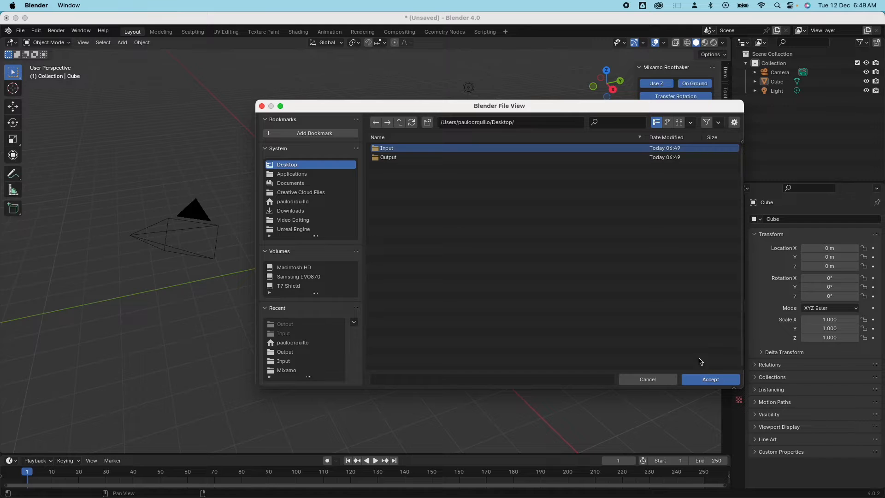
left_click(710, 380)
left_click(712, 380)
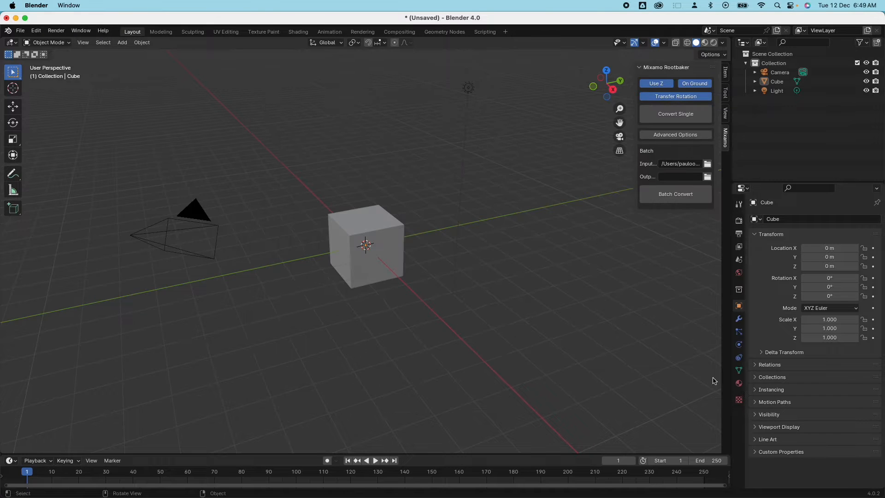
left_click(707, 177)
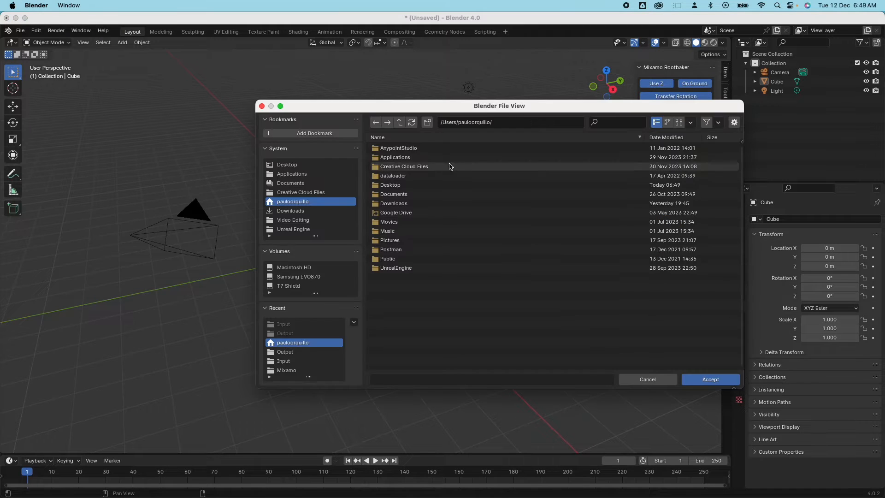
left_click(287, 164)
left_click(395, 157)
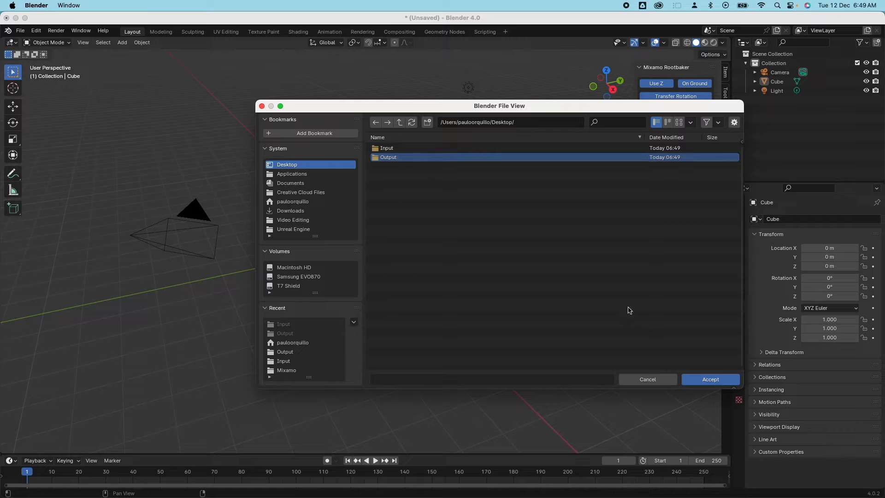
left_click(706, 378)
left_click(709, 380)
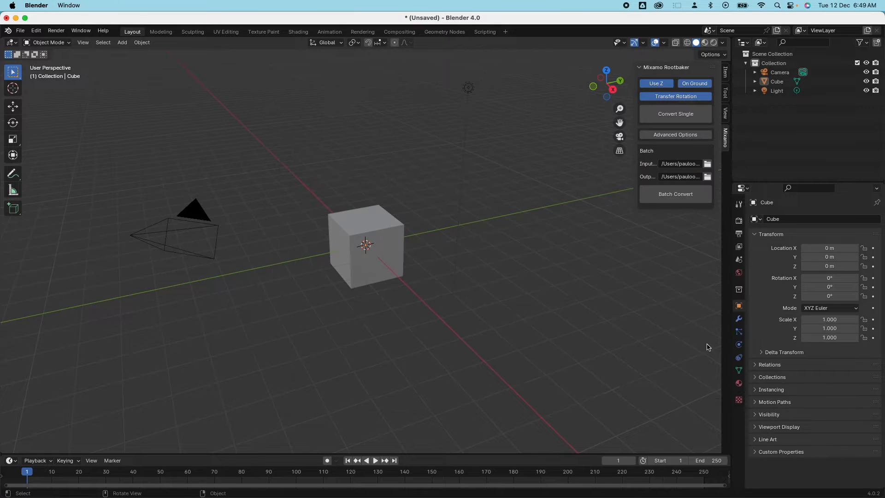
Run Batch Convert and confirm two converted FBX files appear in the Output folder.
left_click(668, 198)
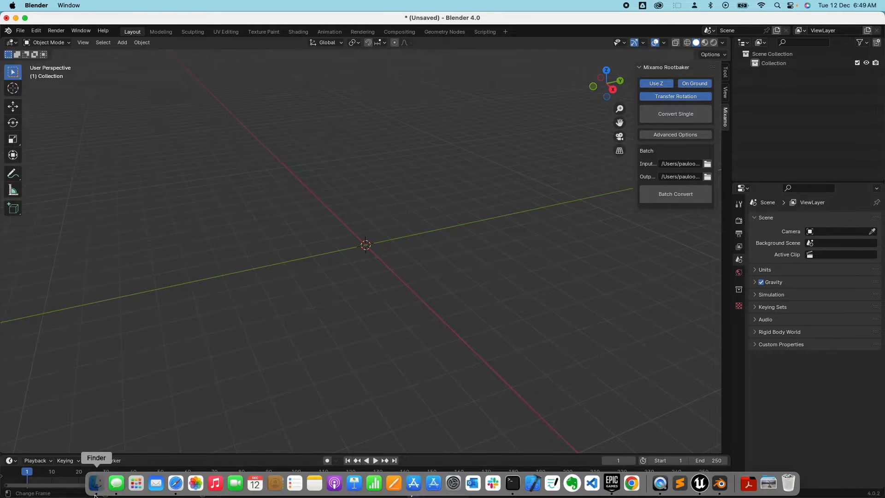
left_click(95, 484)
left_click(462, 193)
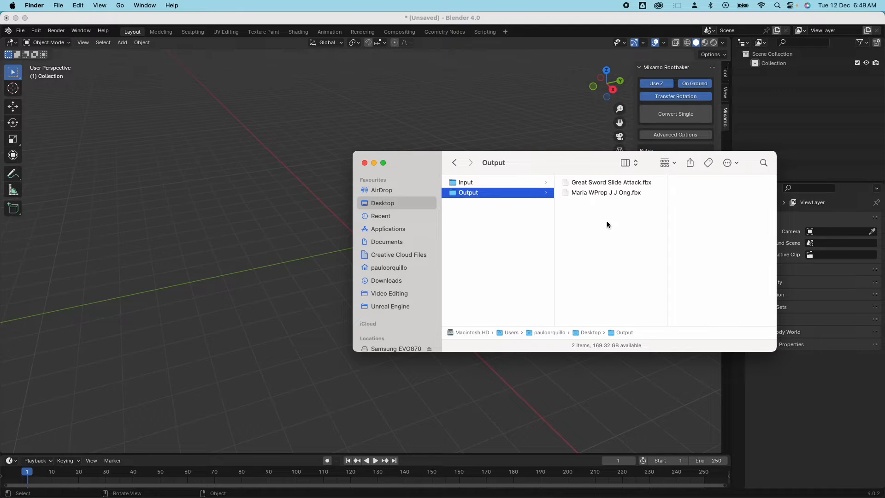
key("ctrl+Up")
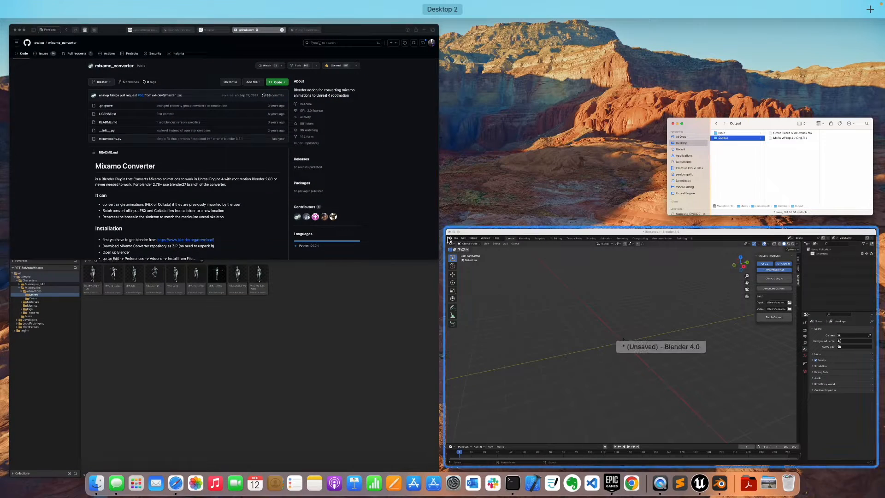
left_click(290, 342)
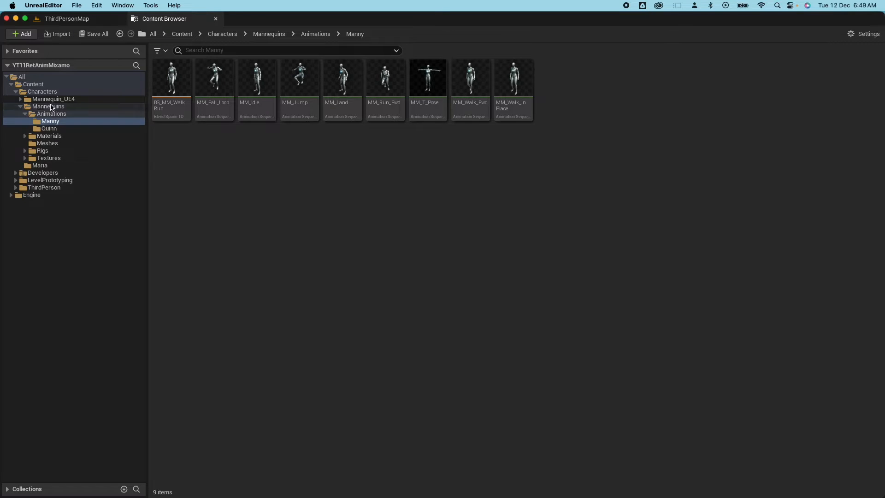
Clear the Maria folder and re-import Maria WProp J J Ong.fbx without animations.
left_click(40, 166)
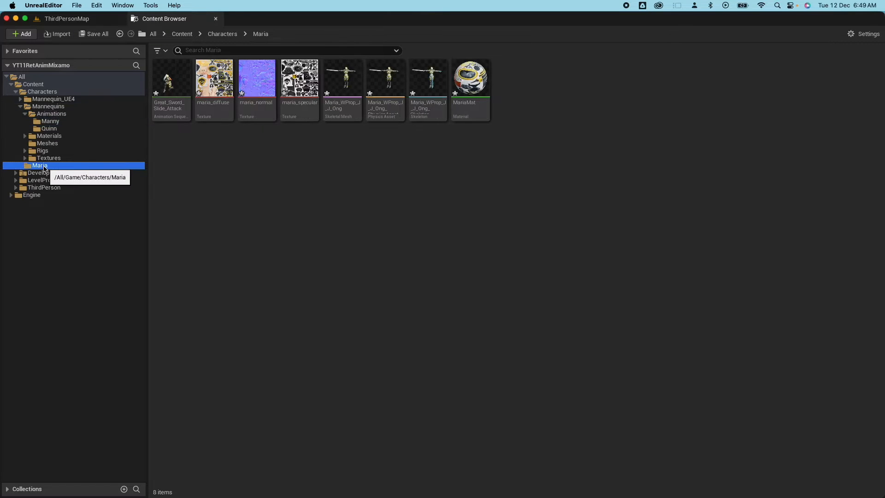
left_click(171, 79)
left_click(474, 86, "shift")
right_click(468, 86)
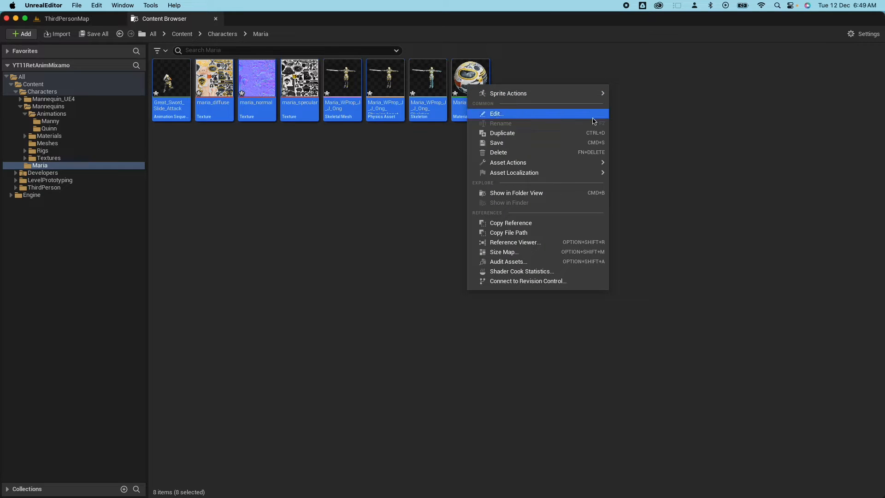
left_click(533, 154)
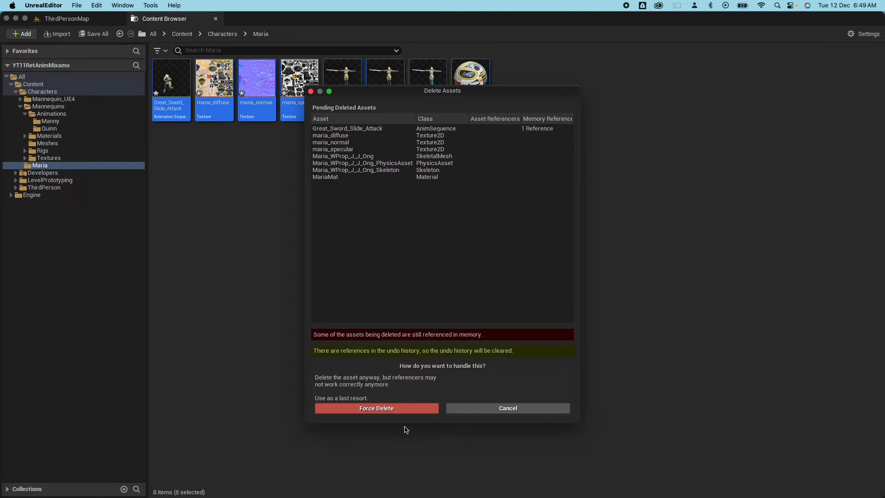
left_click(415, 408)
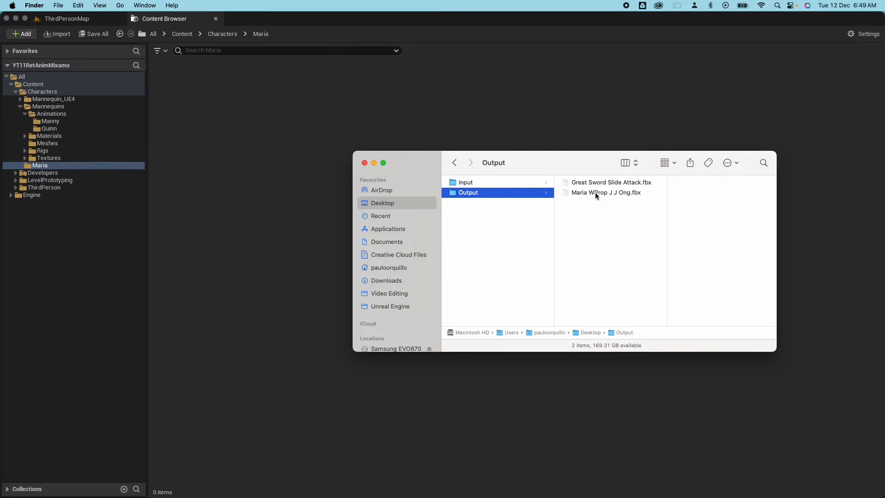
left_click(604, 194)
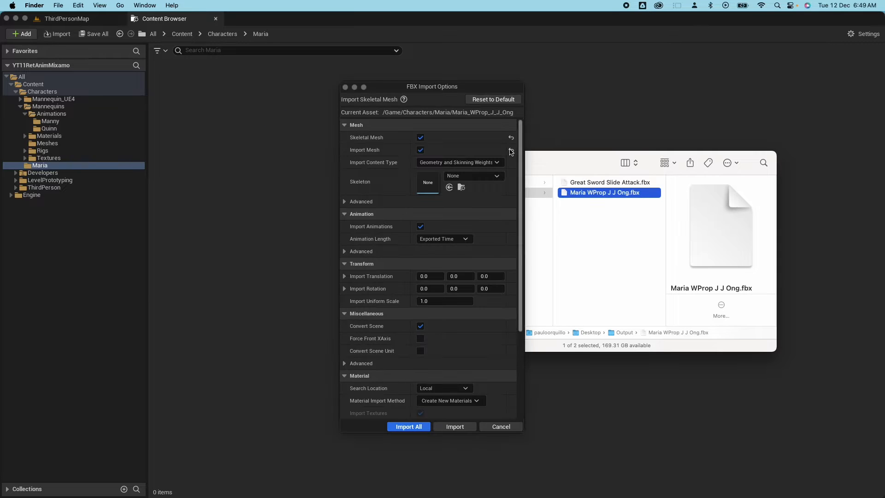
left_click(422, 229)
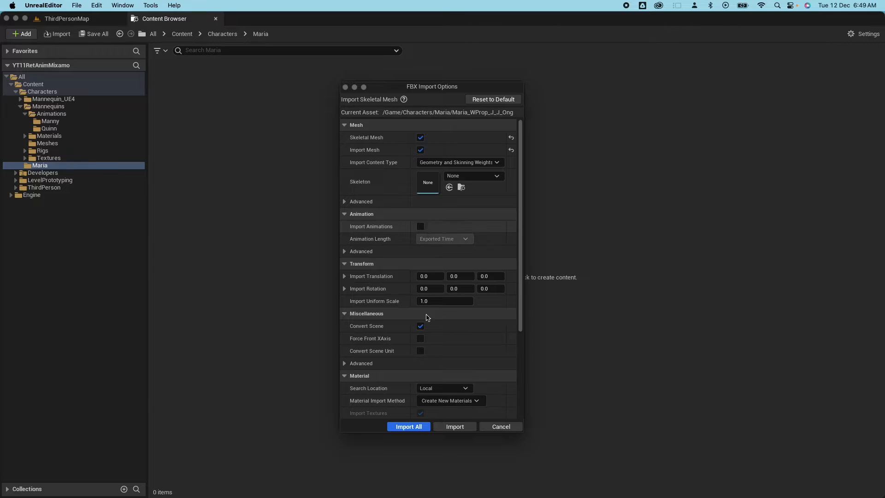
left_click(408, 426)
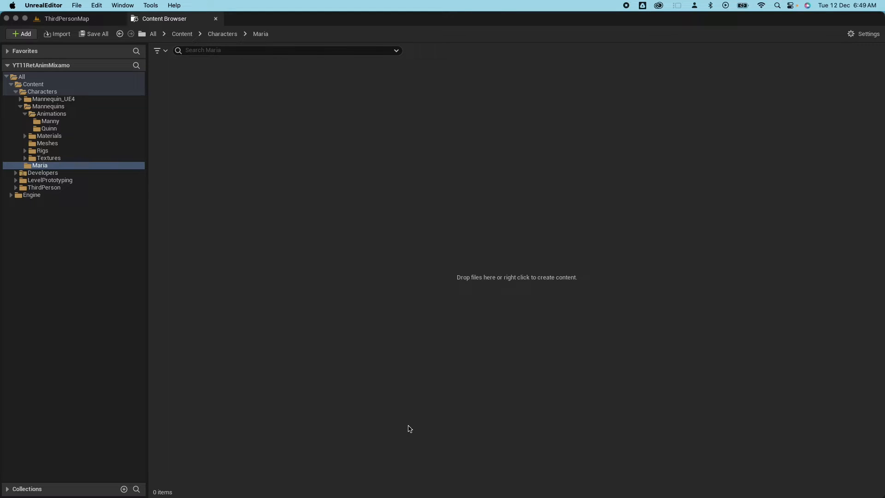
Import the Great Sword Slide Attack FBX into the Maria folder using Maria's skeleton.
mouse_move(113, 493)
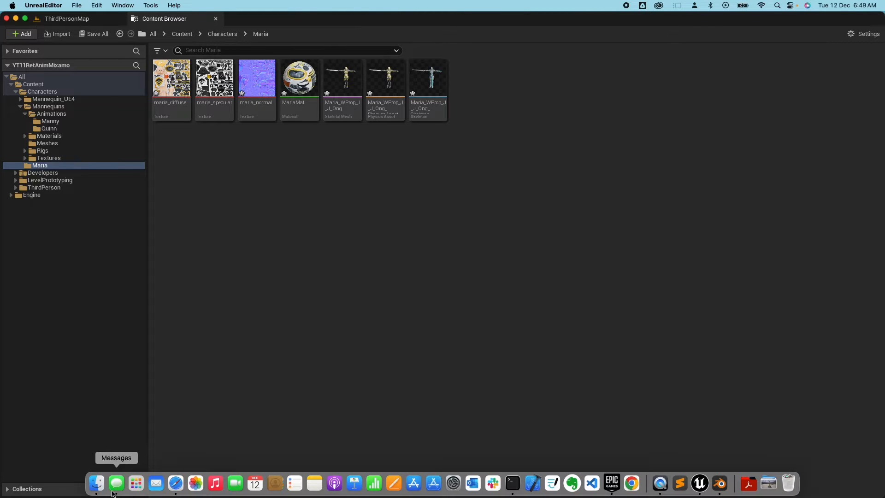
left_click(97, 483)
left_click(585, 183)
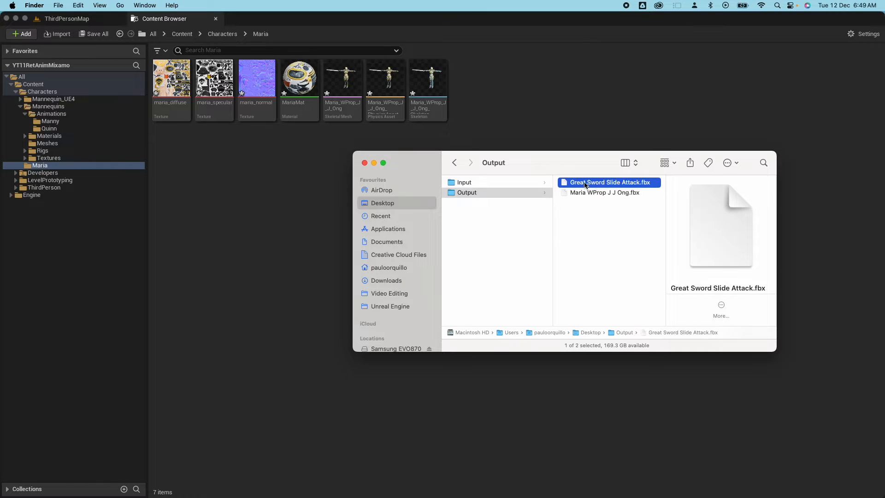
left_click_drag(610, 182, 295, 247)
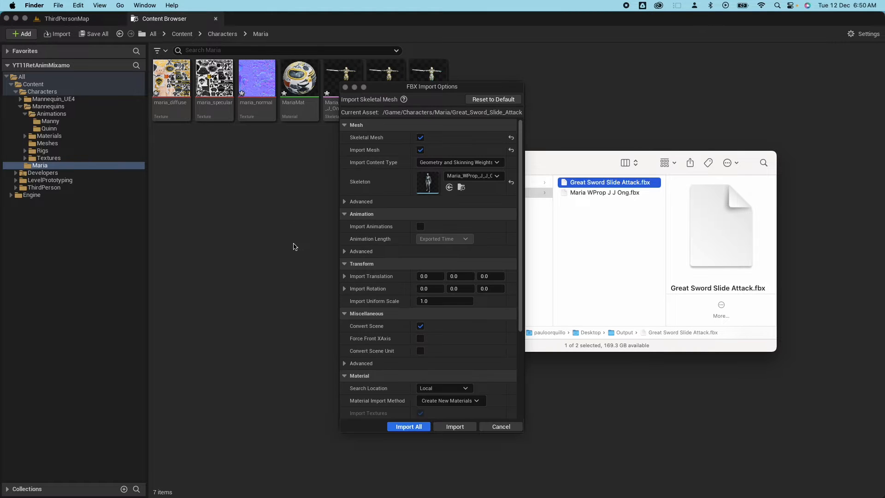
left_click(471, 176)
left_click(471, 178)
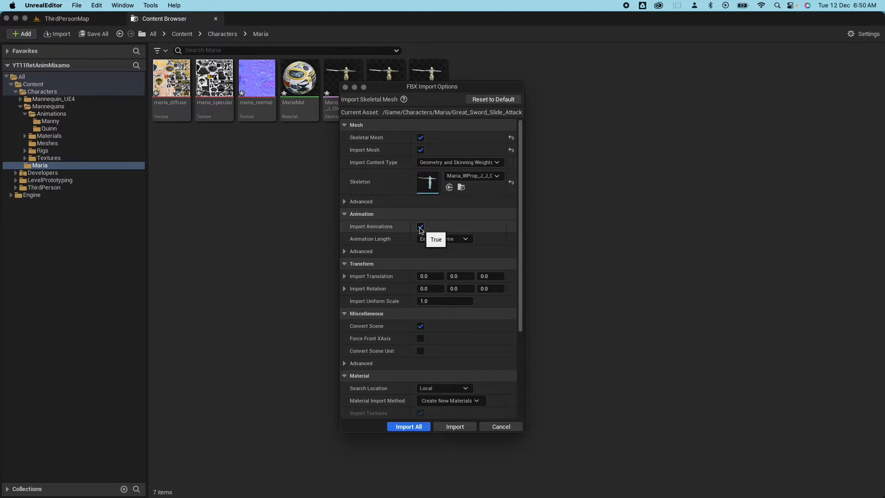
left_click(408, 427)
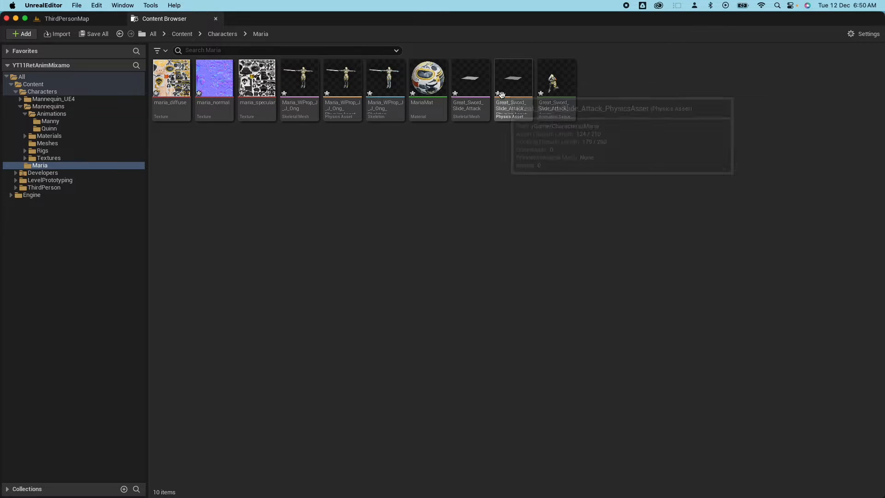
Delete the extra sword skeletal mesh and physics asset created by the import.
left_click(470, 78)
left_click(509, 87, "shift")
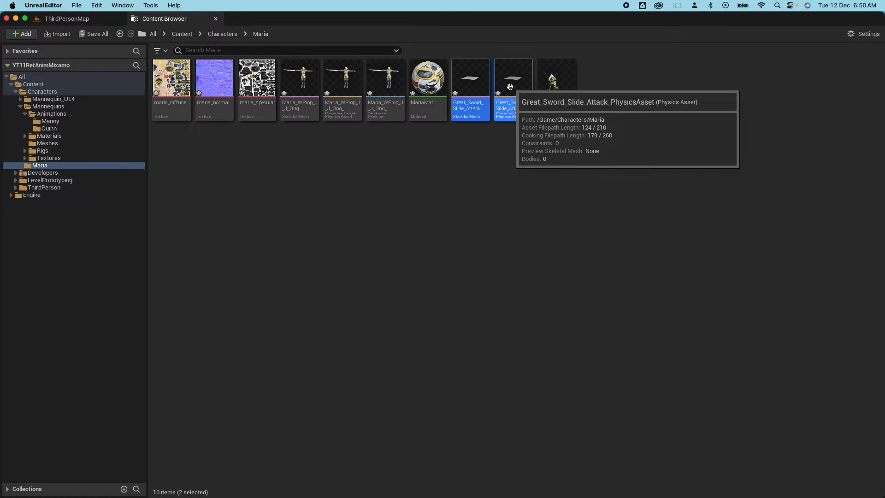
right_click(509, 87)
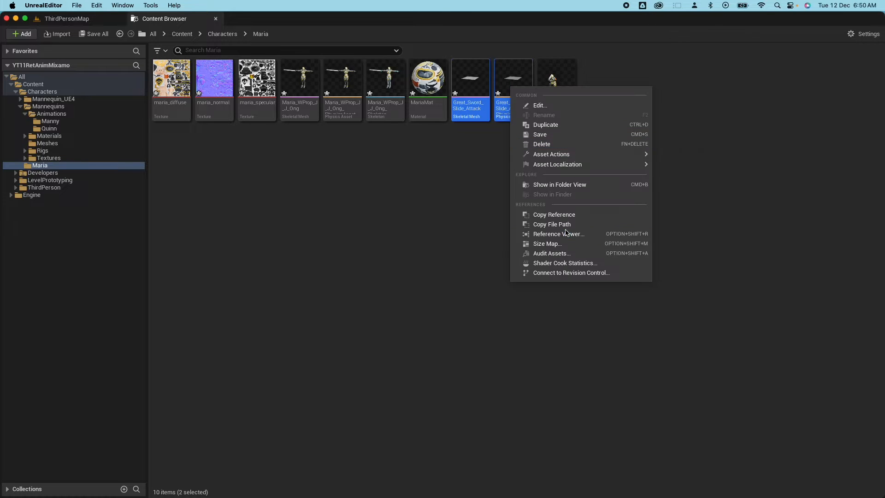
left_click(547, 147)
left_click(406, 408)
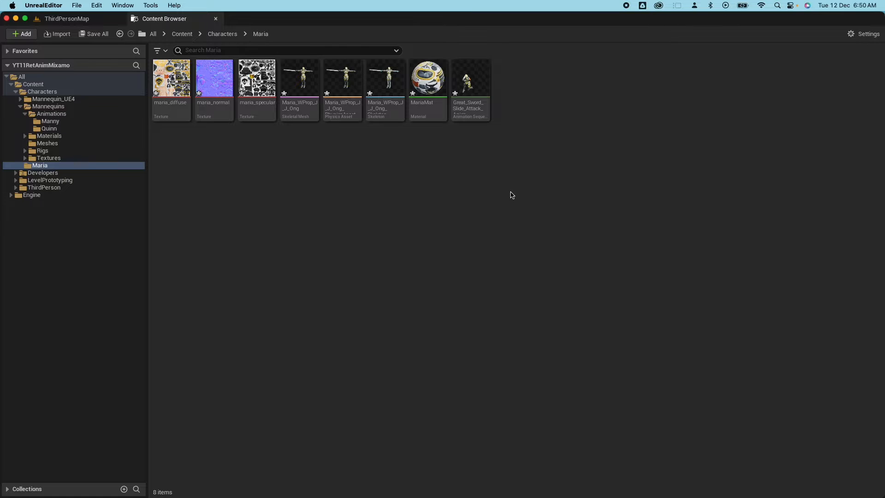
Create subfolders in Maria, name one Animations, and move the sword animation into it.
right_click(301, 172)
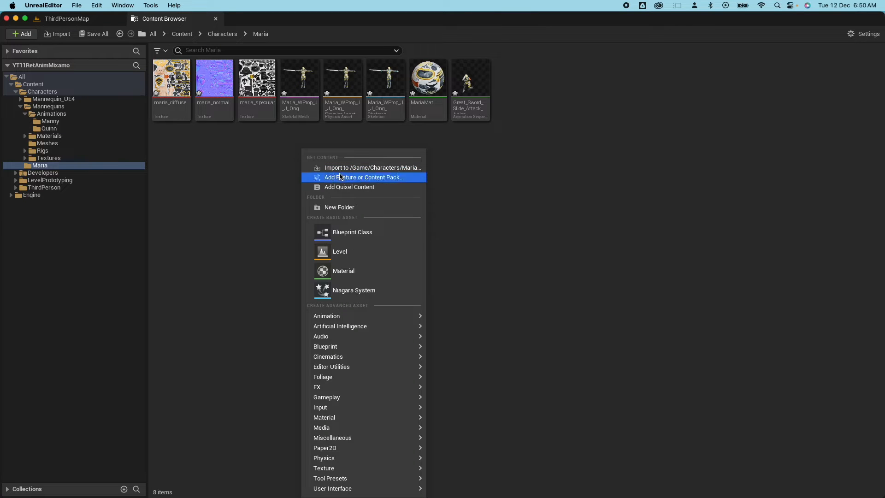
left_click(340, 211)
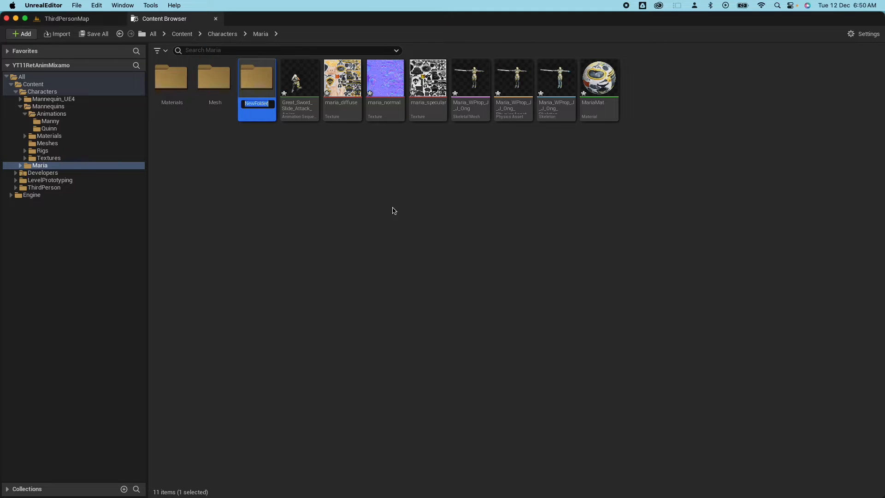
right_click(394, 211)
left_click(417, 210)
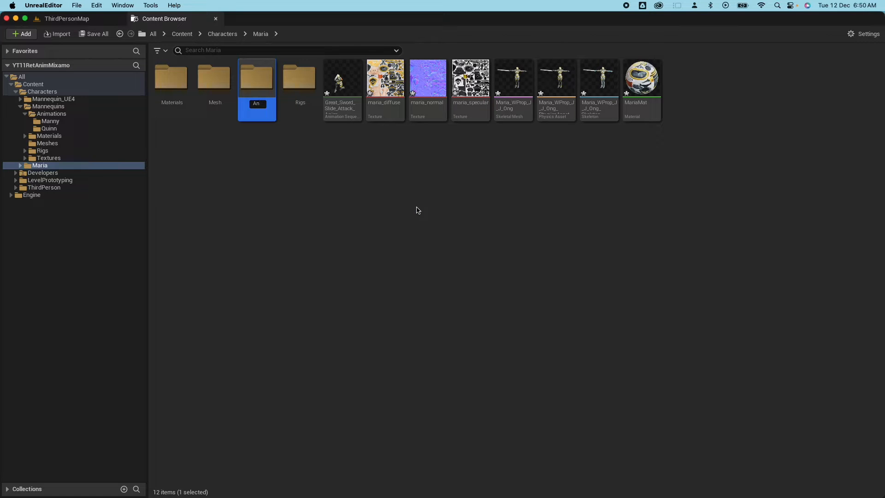
type("Animations")
key("Return")
left_click_drag(342, 88, 170, 70)
left_click(196, 91)
Move the textures and MariaMat into Materials, and Maria's mesh, physics asset and skeleton into Mesh.
left_click(384, 82, "super")
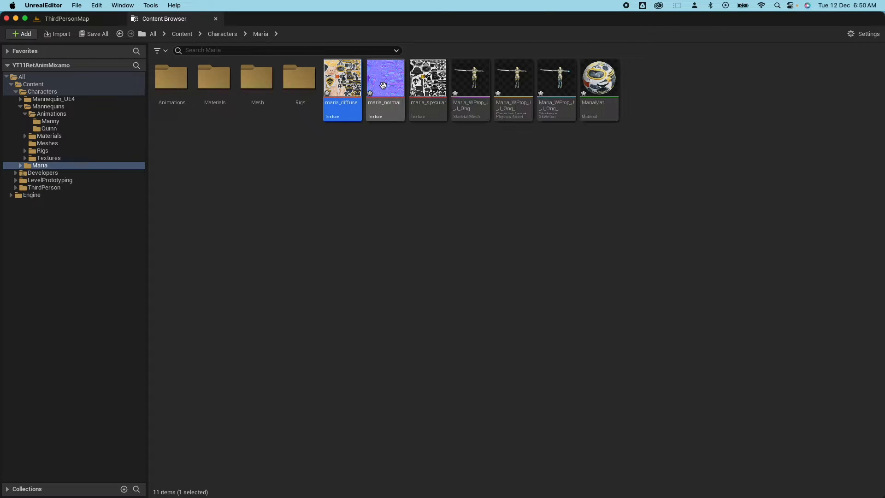
left_click(427, 85, "super")
left_click(605, 83, "super")
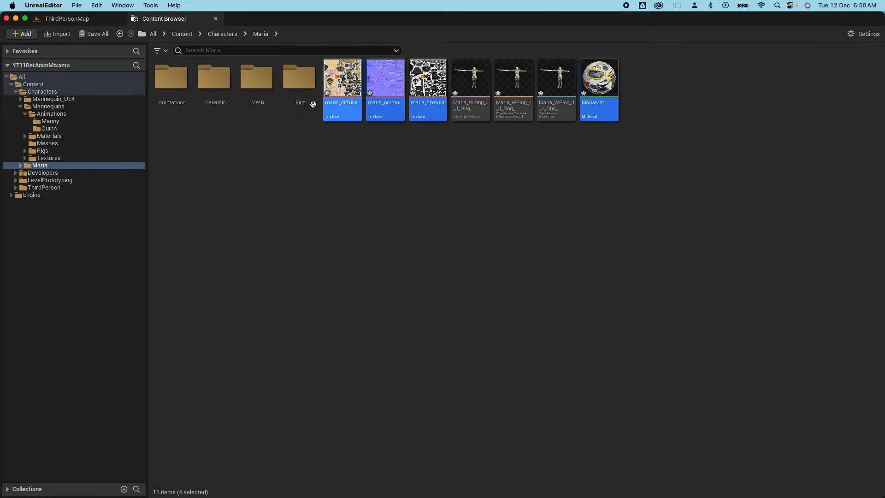
left_click_drag(342, 83, 215, 82)
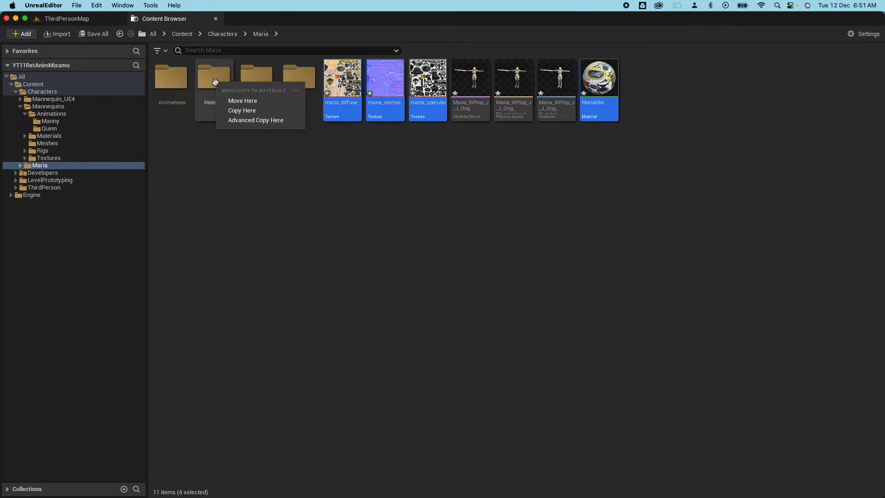
left_click(242, 101)
left_click(427, 83, "shift")
left_click_drag(427, 83, 251, 78)
left_click(269, 98)
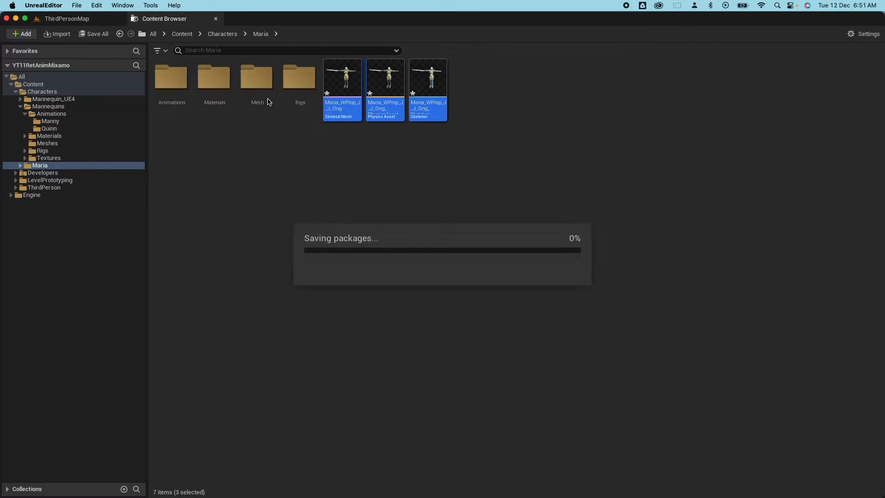
left_click(254, 81)
double_click(253, 81)
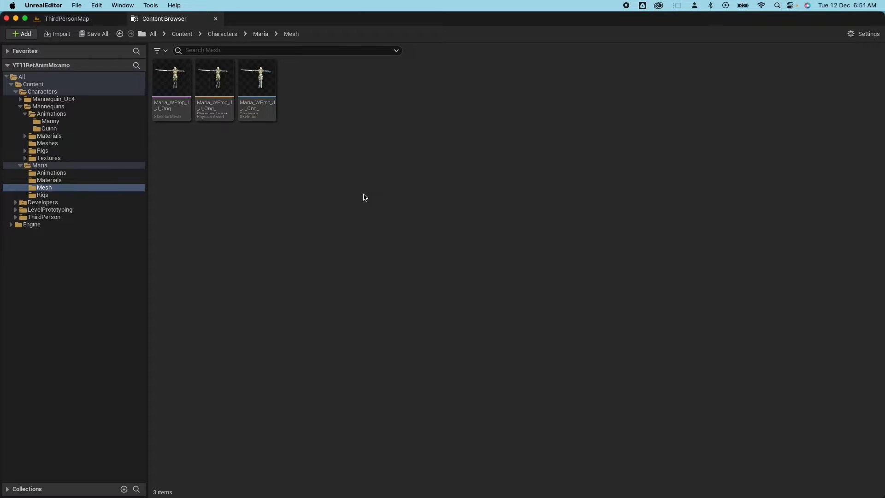
Open Maria's skeleton in a docked tab and play Great_Sword_Slide_Attack on her.
double_click(273, 86)
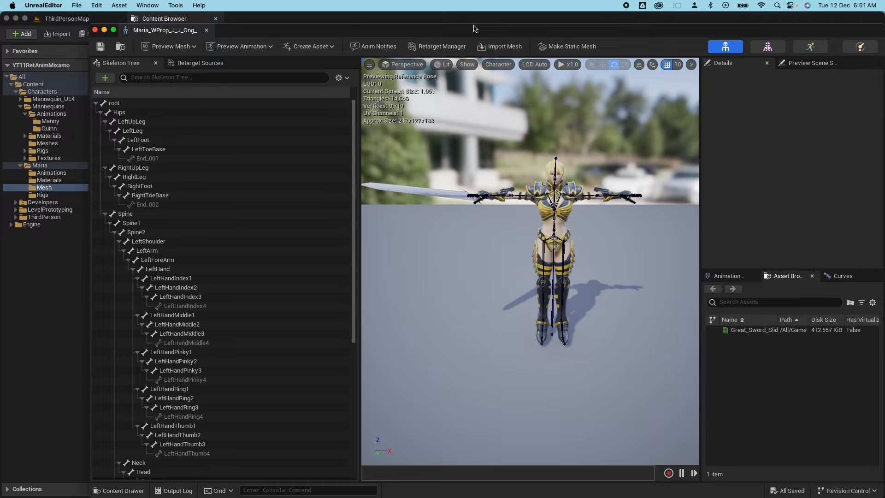
left_click_drag(179, 30, 249, 19)
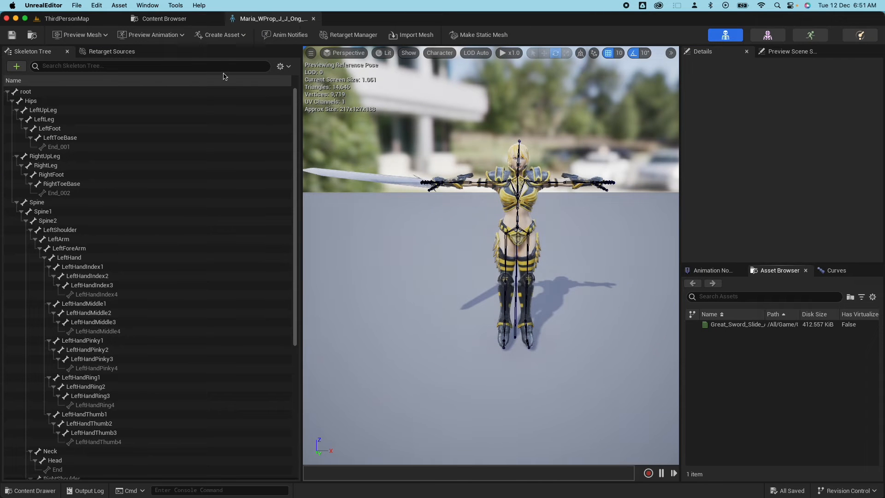
left_click(25, 92)
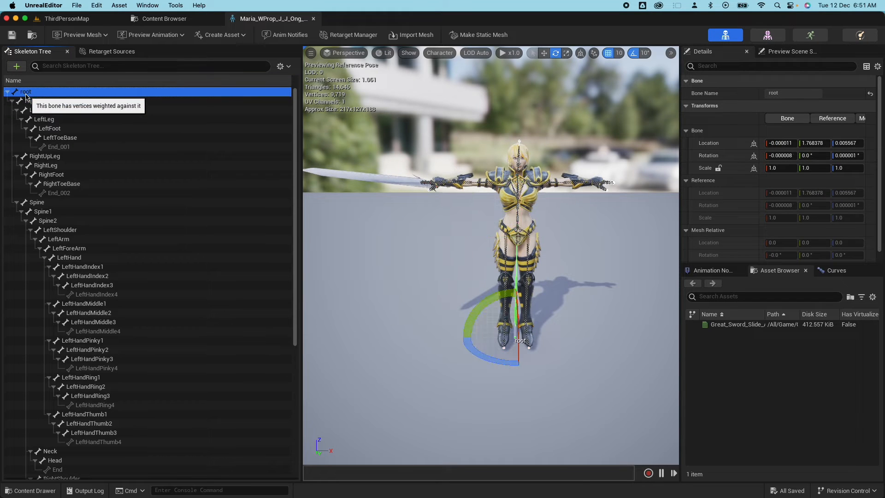
left_click(810, 36)
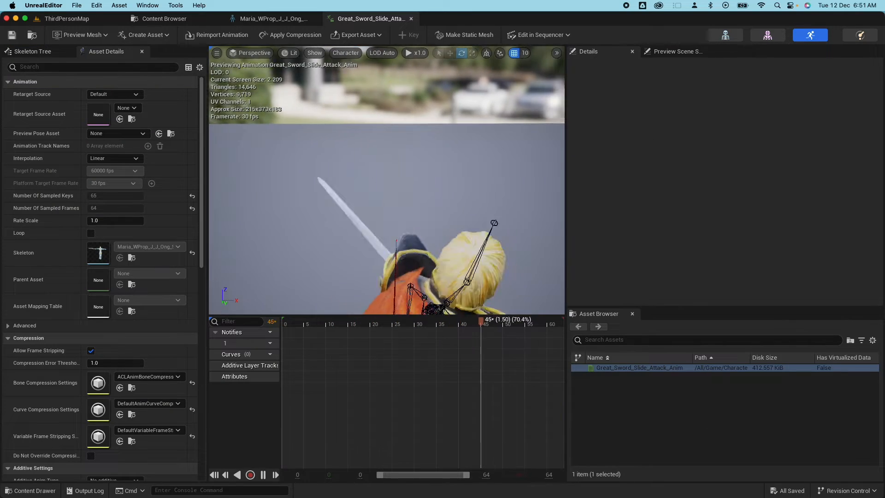
left_click_drag(414, 184, 279, 185)
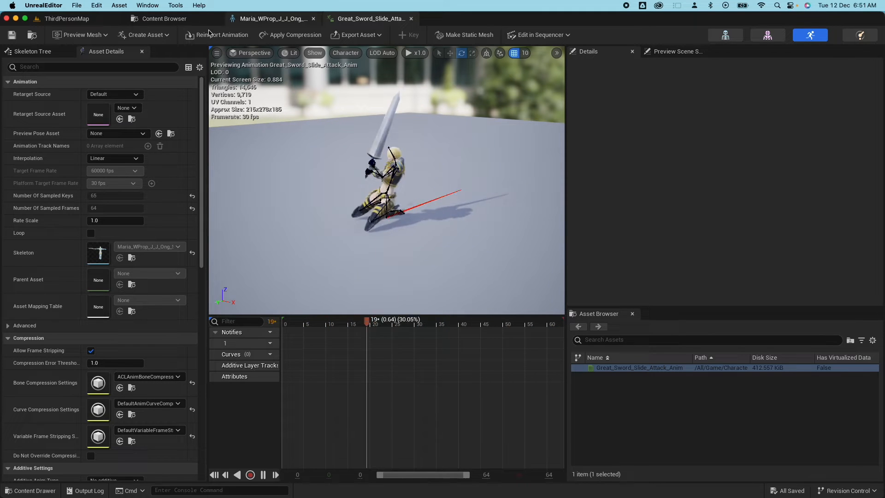
left_click(175, 22)
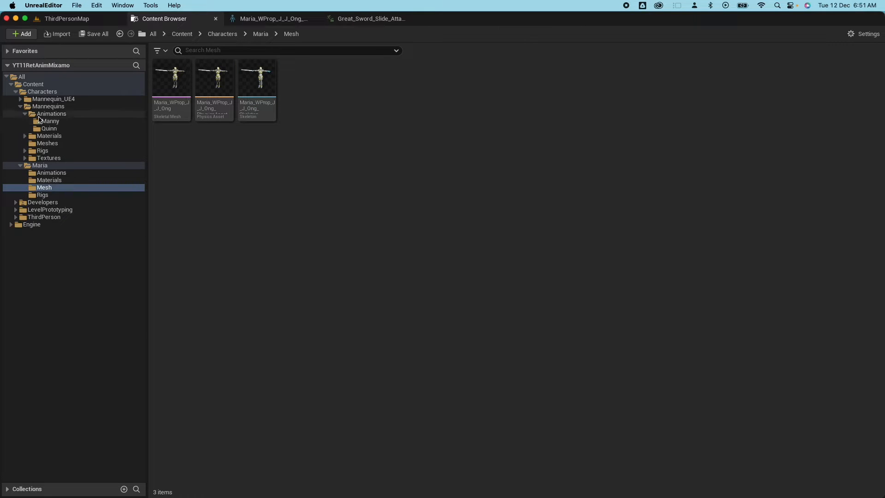
Open IK_Mannequin from Mannequins/Rigs and scroll through its IK Retargeting chains.
left_click(42, 150)
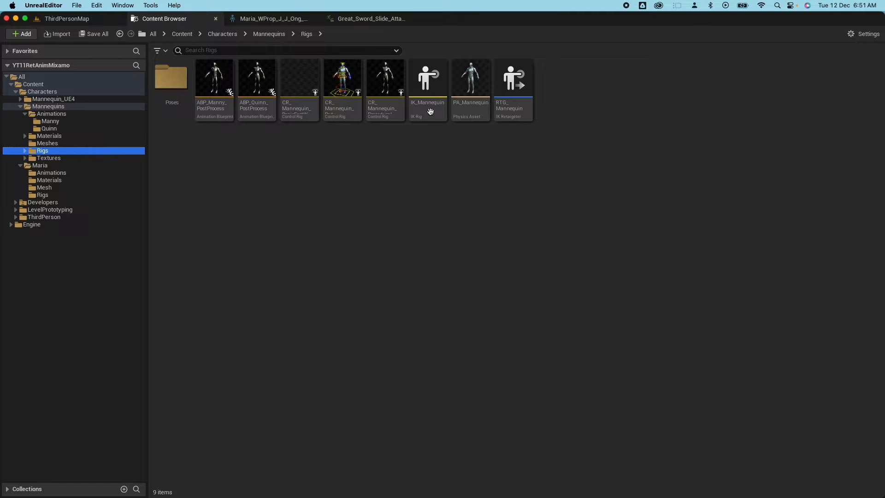
left_click(425, 89)
double_click(425, 100)
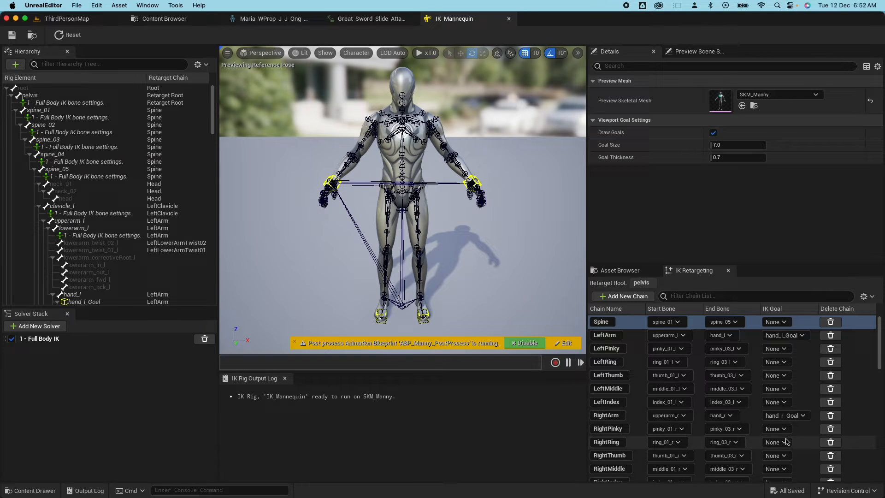
scroll(631, 391, "down", 3)
scroll(630, 390, "up", 3)
scroll(546, 269, "up", 1)
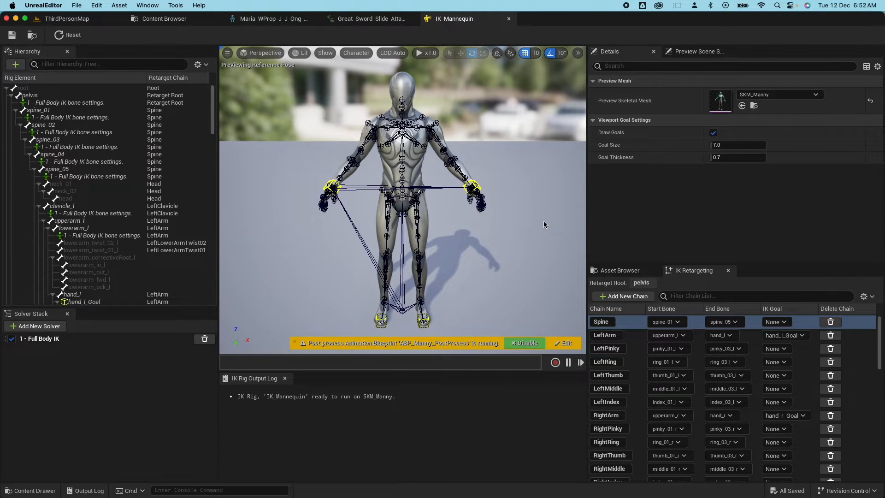
left_click(181, 19)
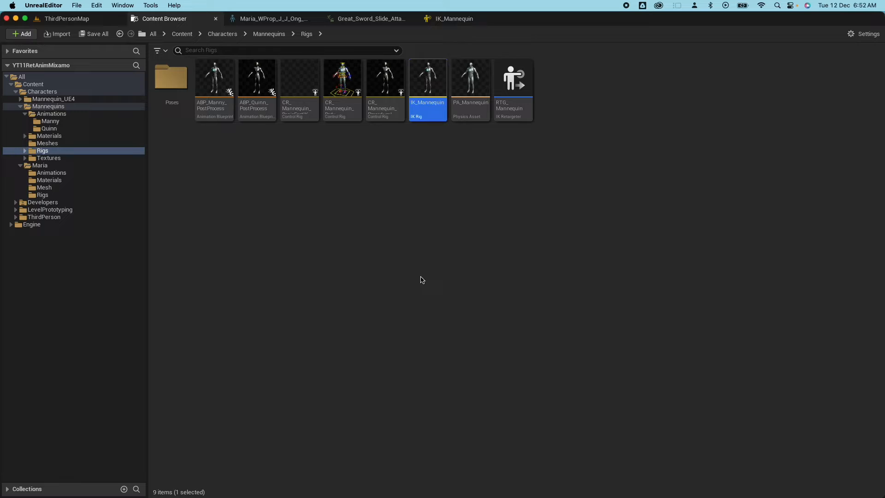
Create the IK_Maria IK Rig in Maria/Rigs with Maria_WProp_J_J_Ong as its preview mesh.
left_click(44, 195)
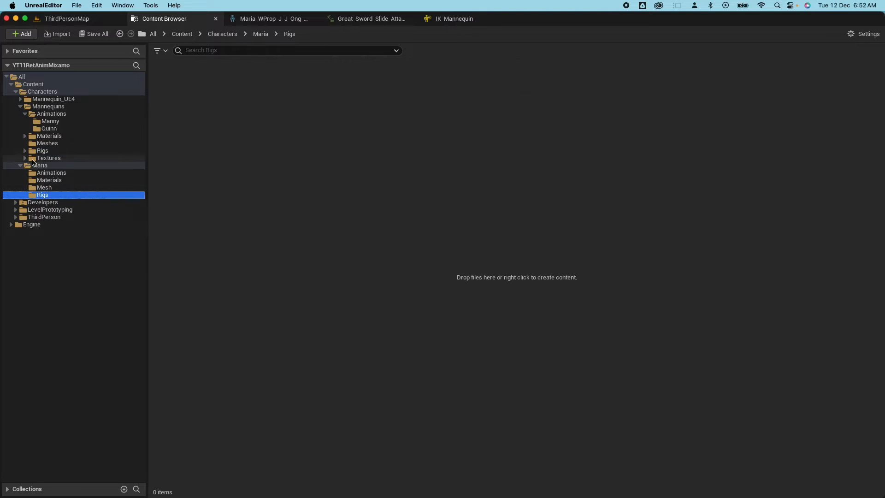
right_click(272, 165)
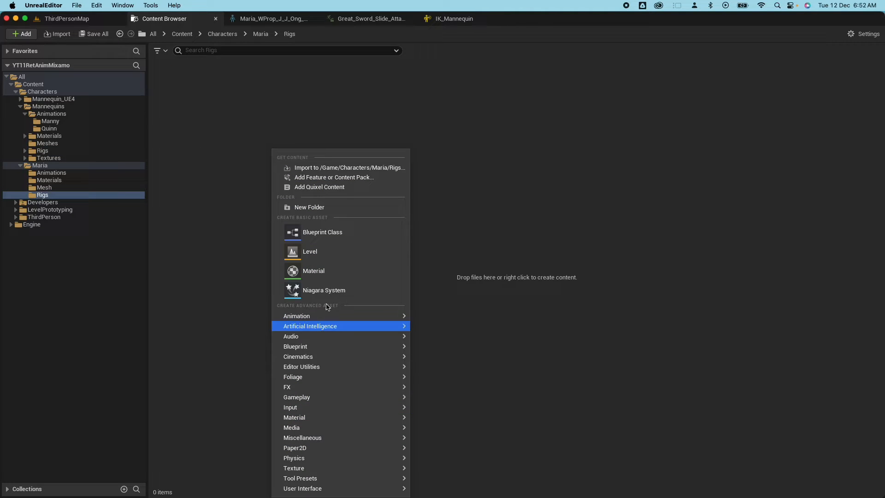
mouse_move(318, 314)
mouse_move(484, 494)
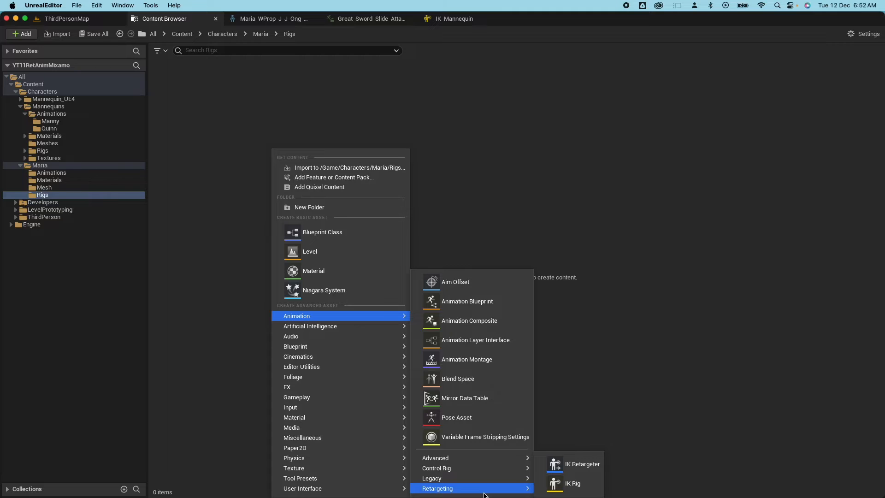
left_click(573, 483)
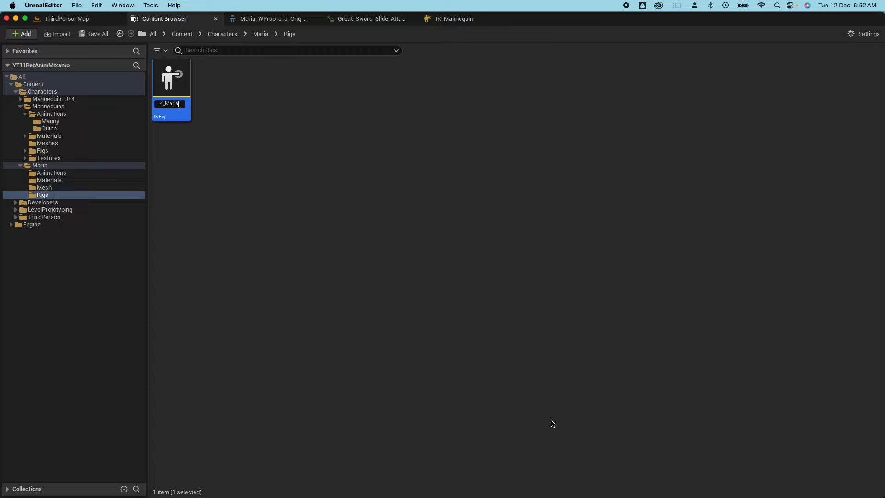
double_click(190, 103)
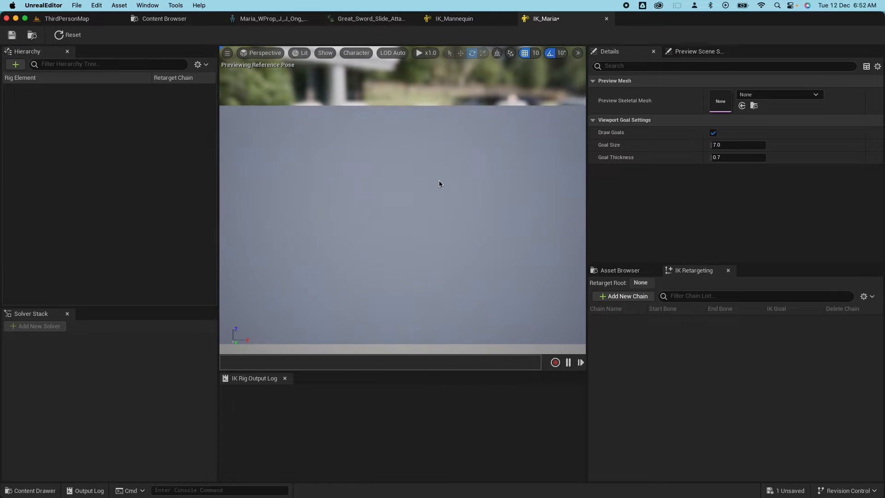
left_click(767, 96)
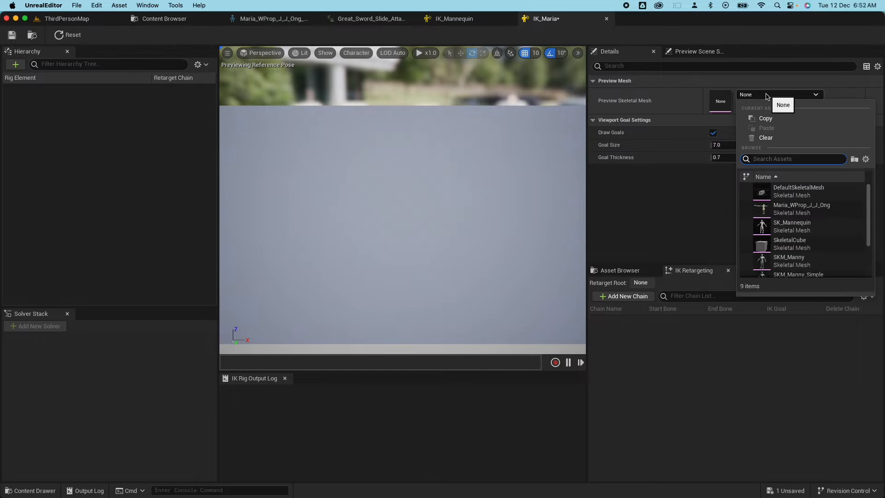
left_click(800, 209)
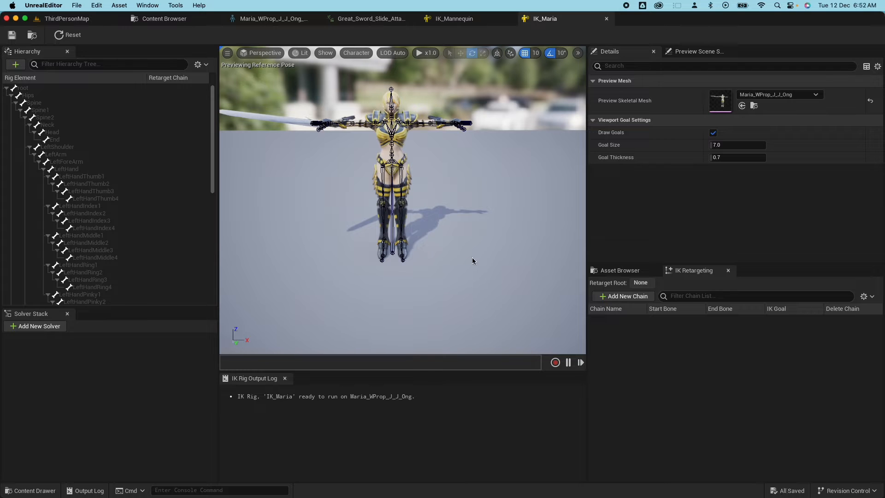
Create an IK Retargeter named RTG_UE5_to_Maria in the Rigs folder and open it.
left_click(190, 22)
right_click(265, 102)
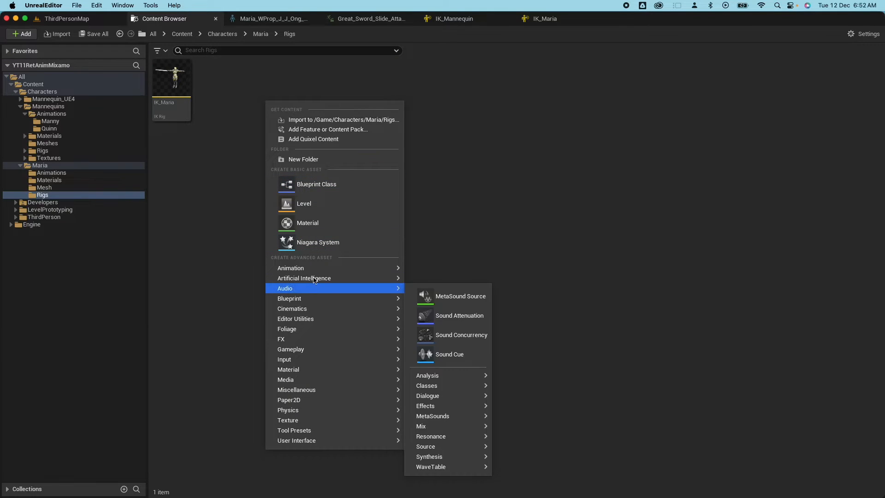
mouse_move(317, 272)
mouse_move(455, 490)
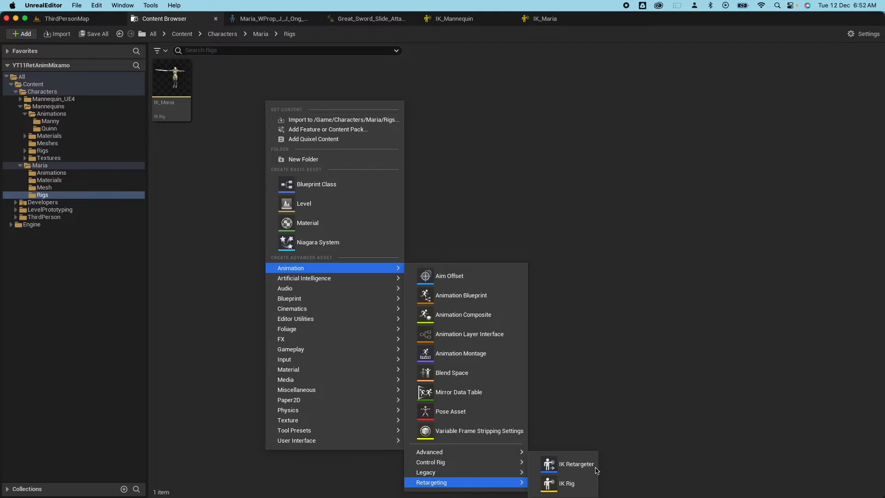
left_click(580, 467)
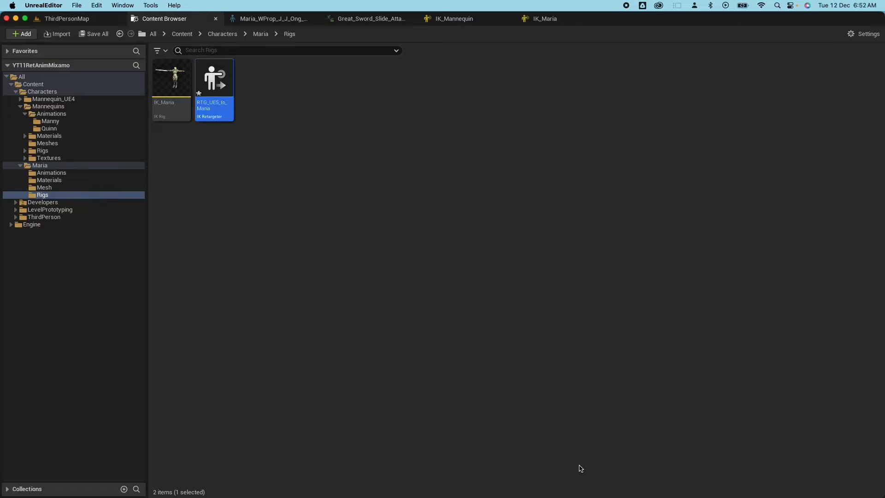
double_click(225, 82)
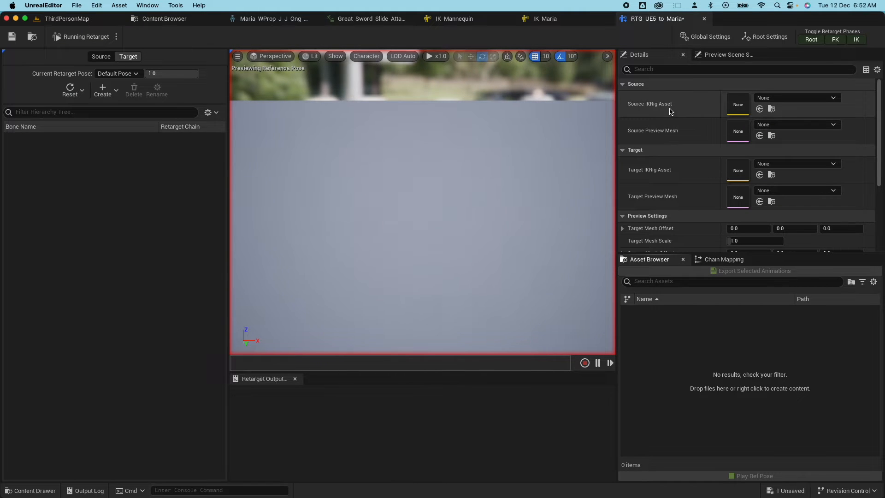
Set source IK_Mannequin, target IK_Maria, offset 150, and preview MM_Walk_Fwd.
left_click(798, 98)
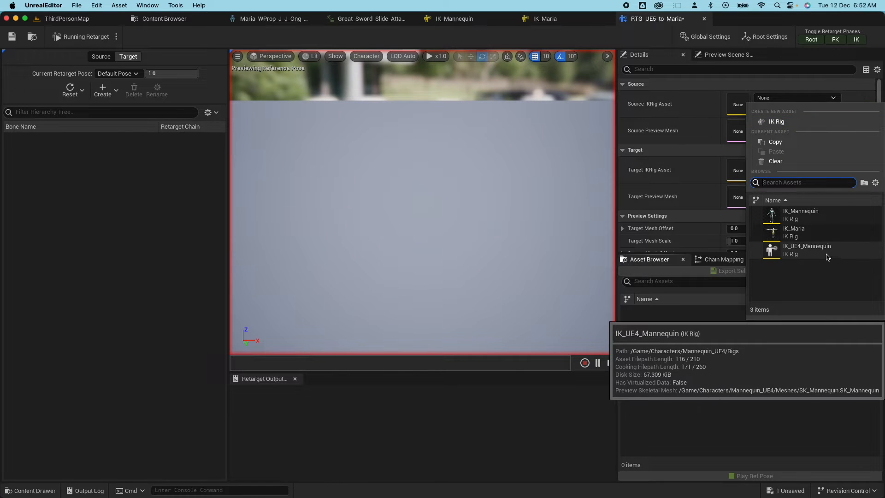
left_click(816, 216)
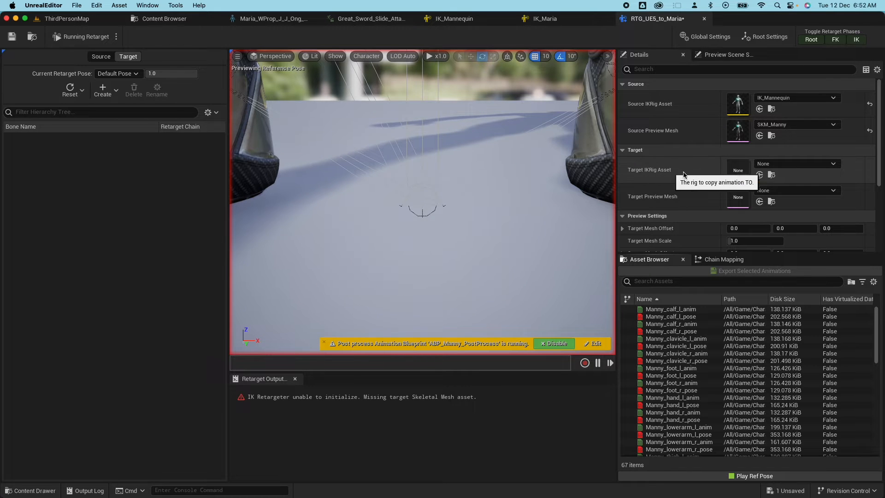
left_click(816, 164)
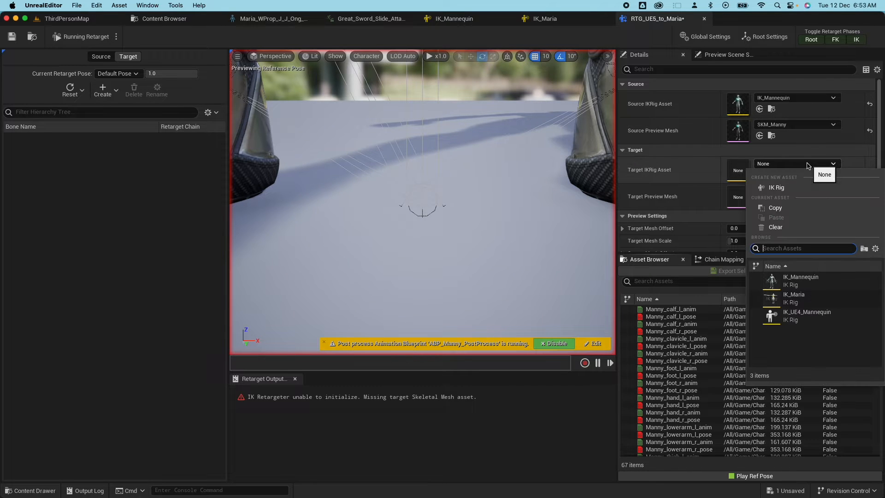
left_click(805, 300)
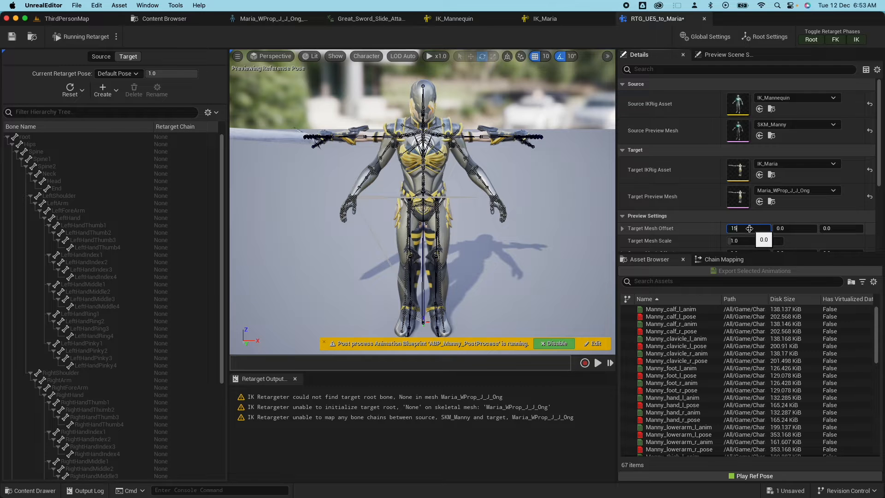
key("Return")
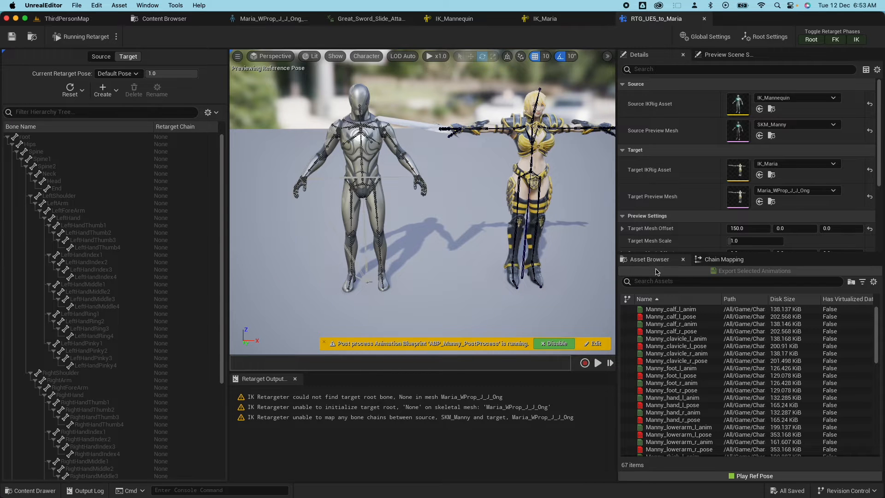
scroll(705, 378, "down", 5)
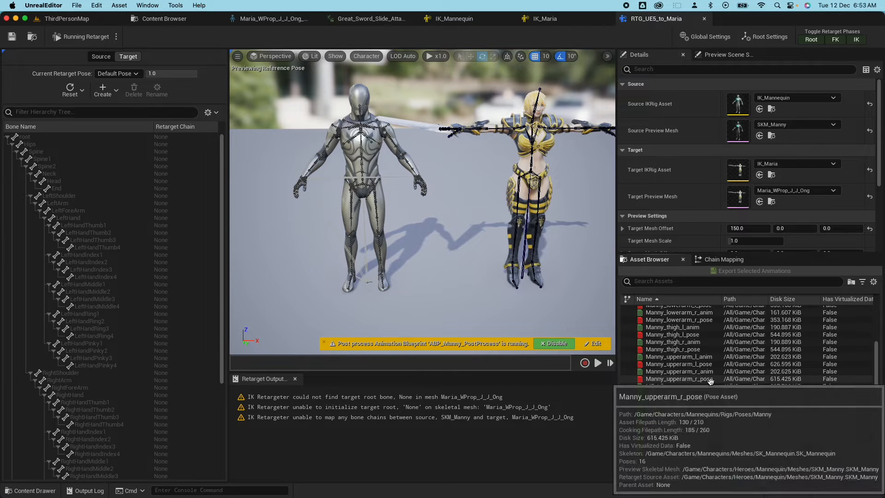
scroll(709, 381, "down", 3)
left_click(667, 395)
mouse_move(529, 267)
left_mouse_down()
mouse_move(525, 251)
mouse_move(528, 267)
left_mouse_up()
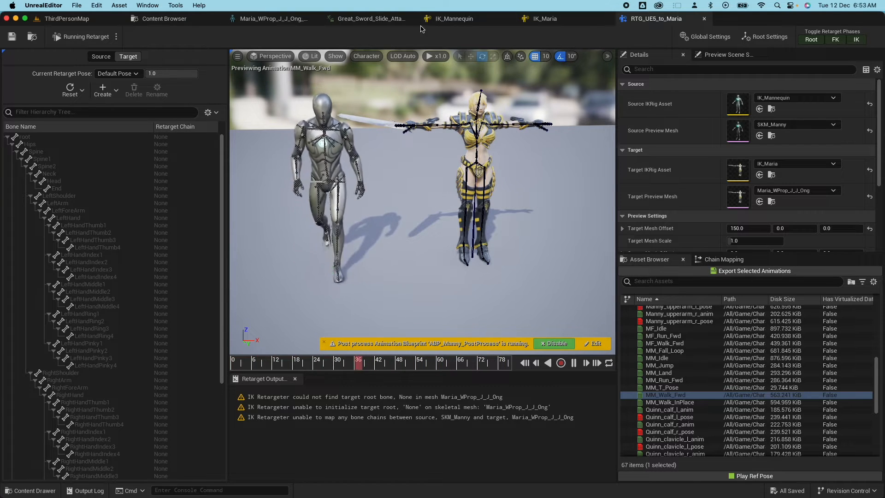
Make Hips the retarget root in the IK_Maria Hierarchy.
left_click(545, 20)
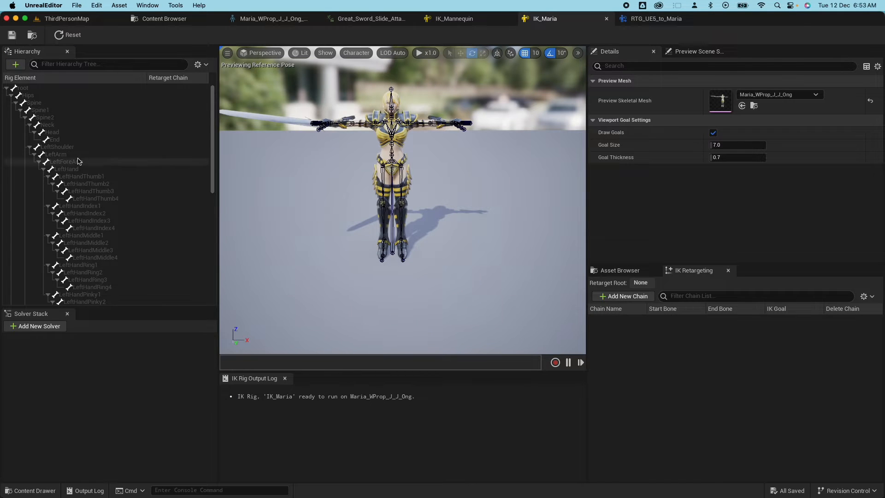
left_click(25, 95)
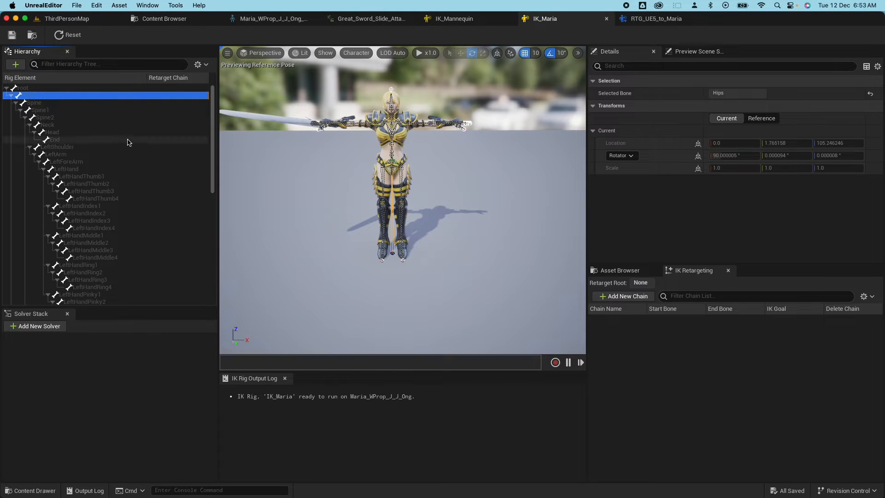
right_click(29, 99)
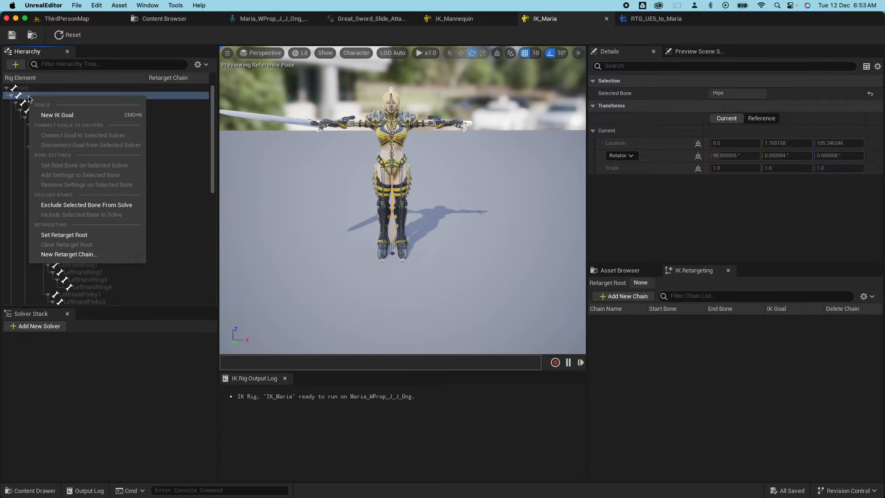
left_click(64, 235)
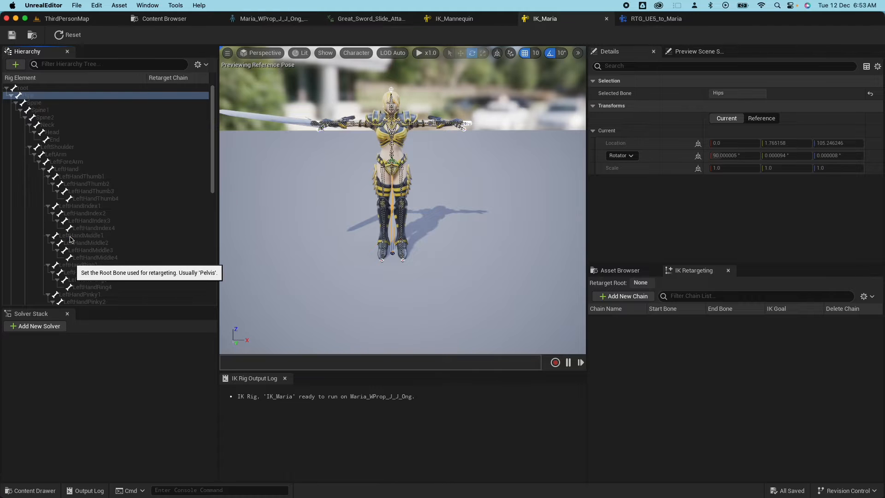
Compare with the retargeter and IK_Mannequin's chains, then bring up IK_Maria's root bone options.
left_click(644, 21)
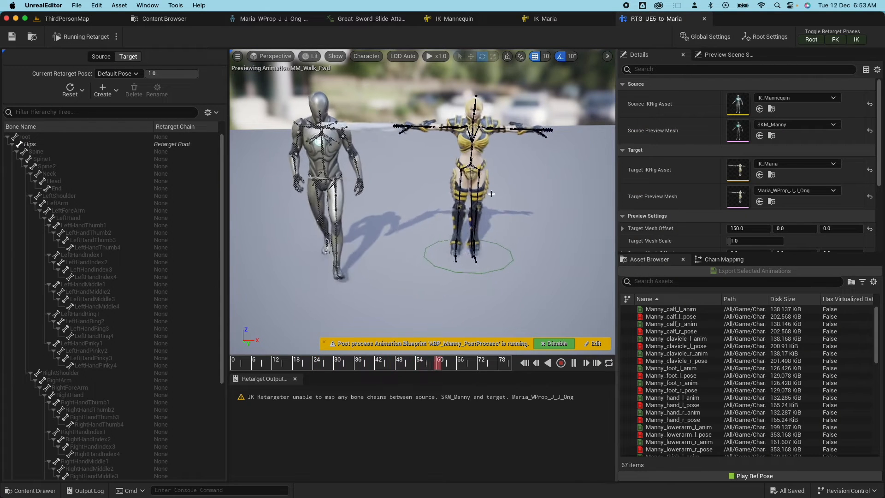
left_click(559, 21)
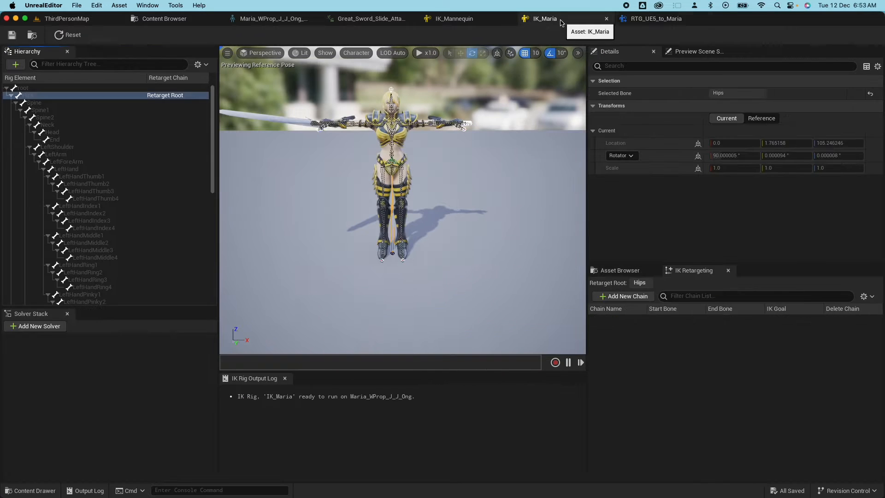
left_click(25, 89)
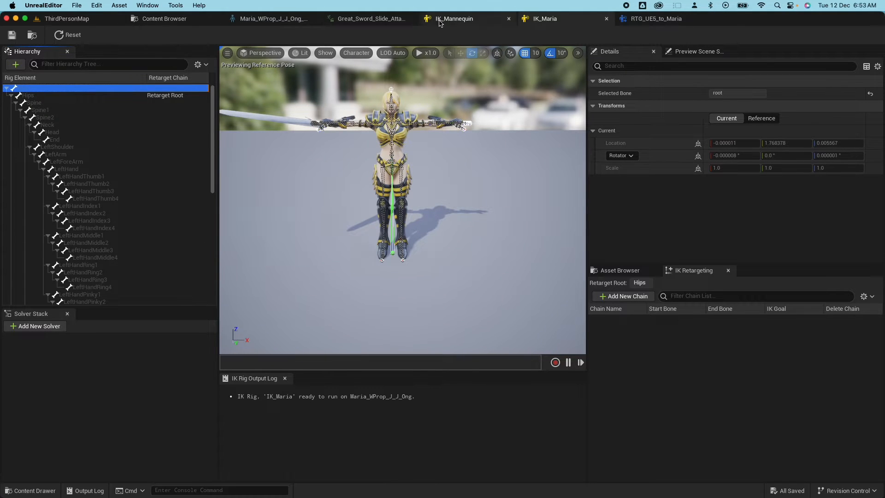
left_click(459, 21)
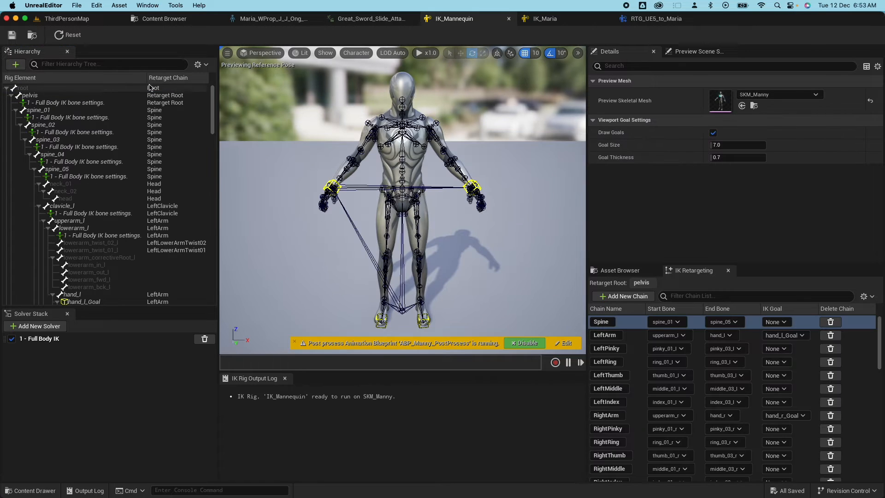
left_click(545, 19)
right_click(33, 91)
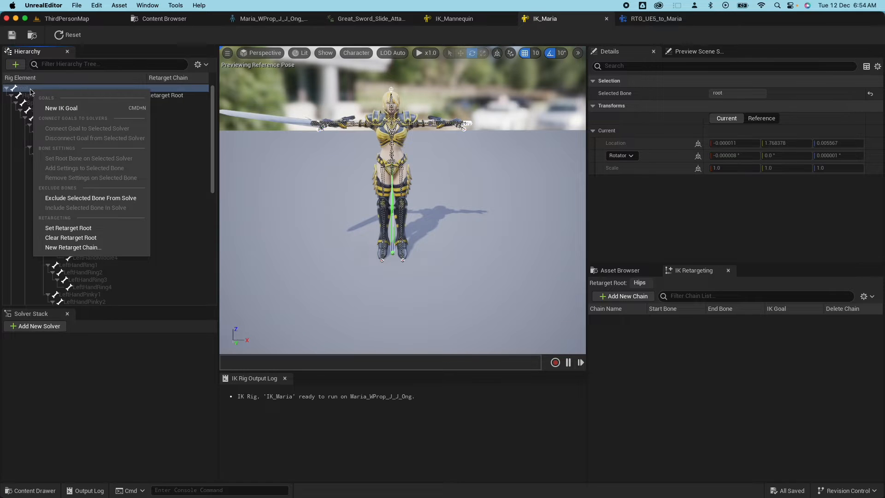
Add a Root chain on the root bone and a Spine chain from Spine to Spine2.
left_click(118, 248)
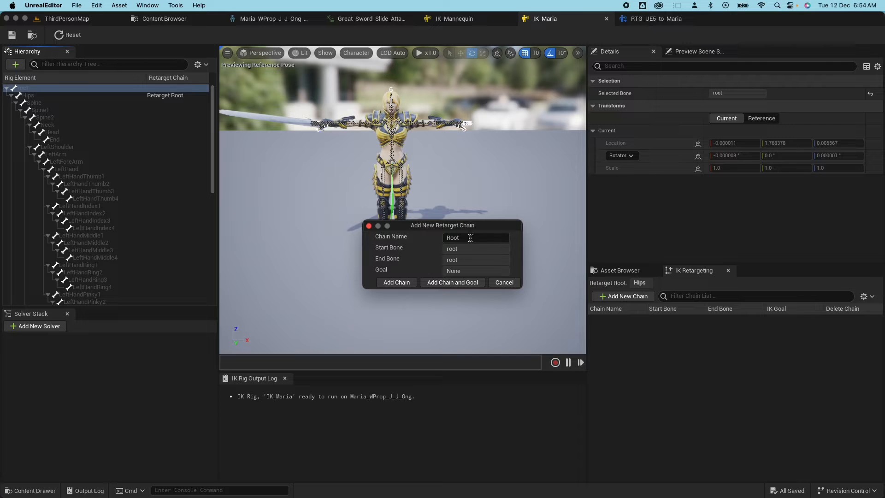
left_click(395, 282)
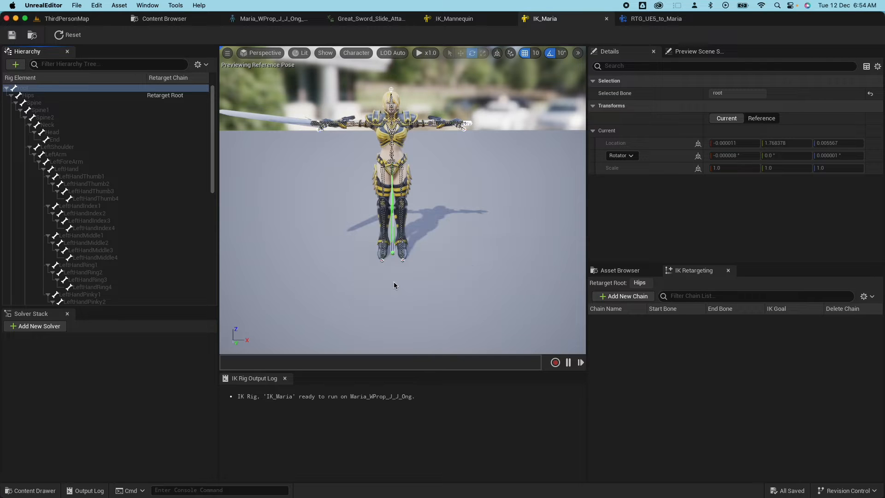
left_click(644, 367)
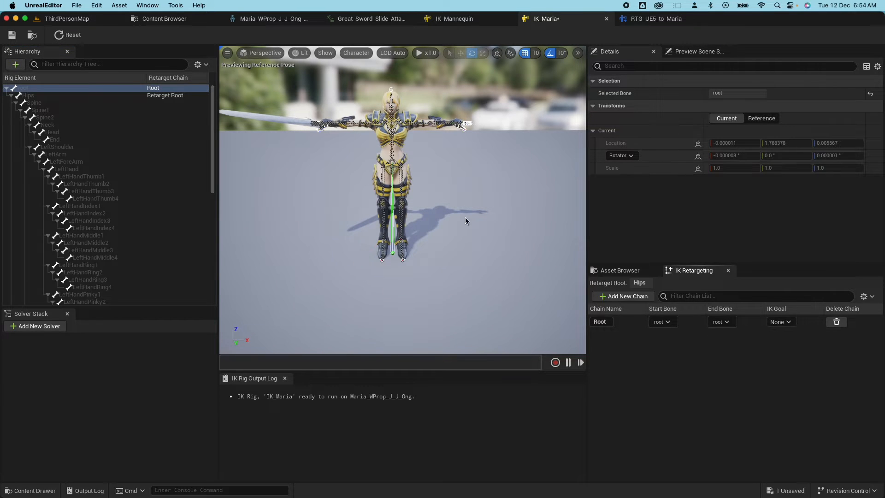
left_click(46, 102)
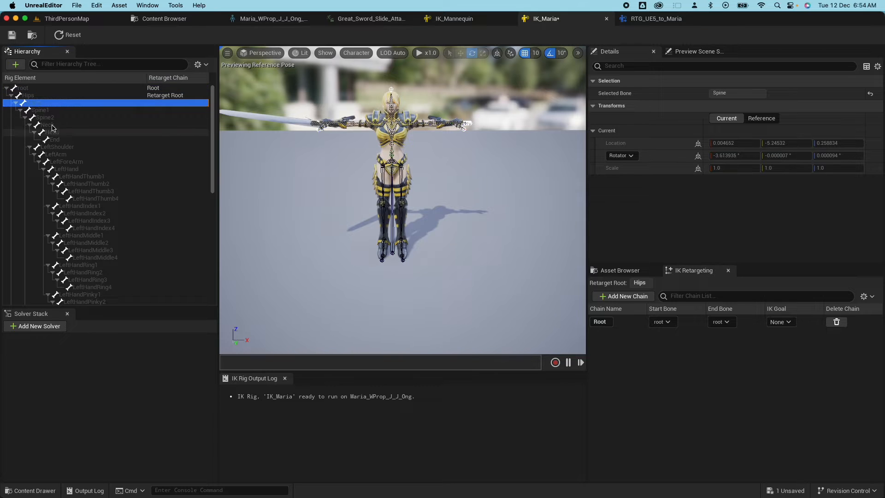
left_click(51, 118, "shift")
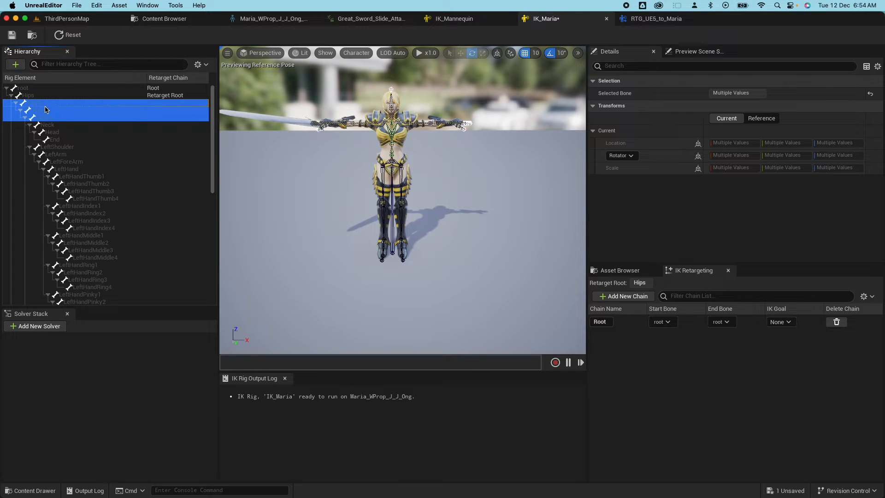
left_click(608, 296)
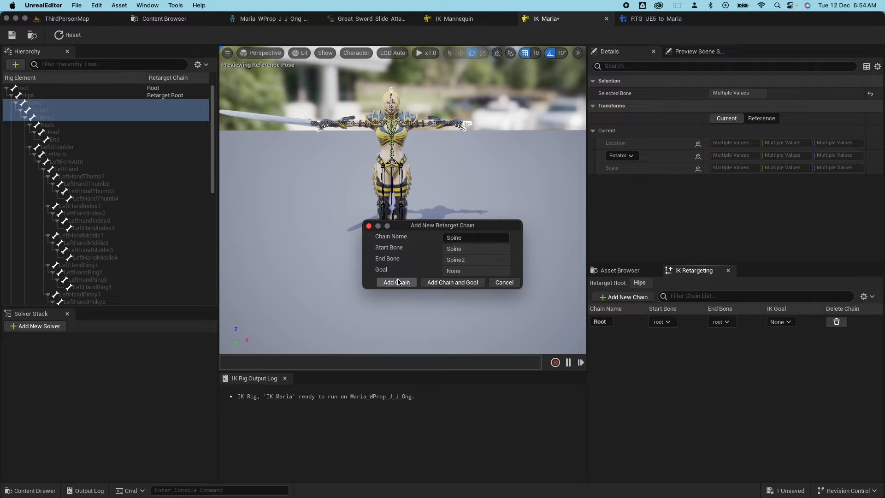
left_click(396, 282)
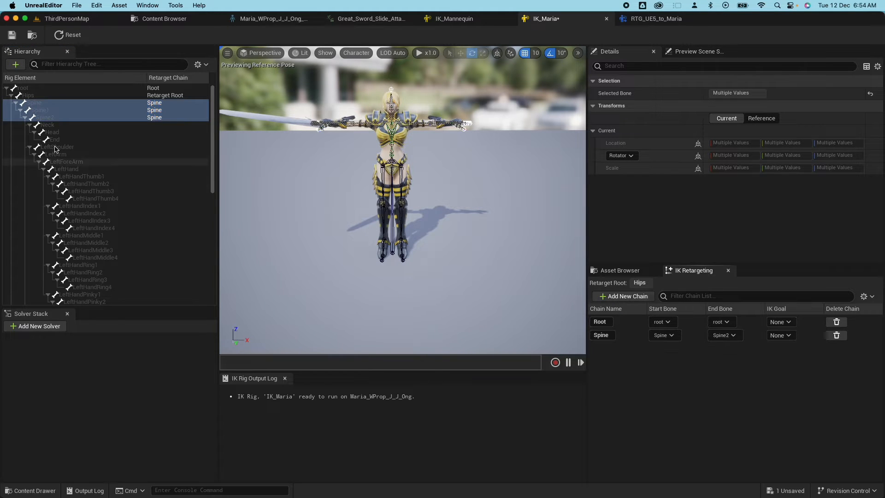
Add a Head chain (Neck–End) and a LeftArm chain (LeftShoulder–LeftHand).
left_click(67, 125)
left_click(59, 140, "shift")
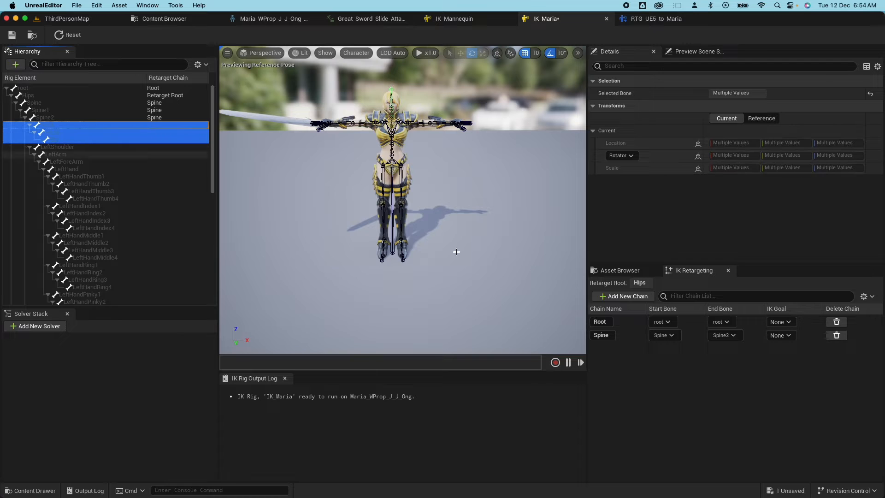
left_click(629, 296)
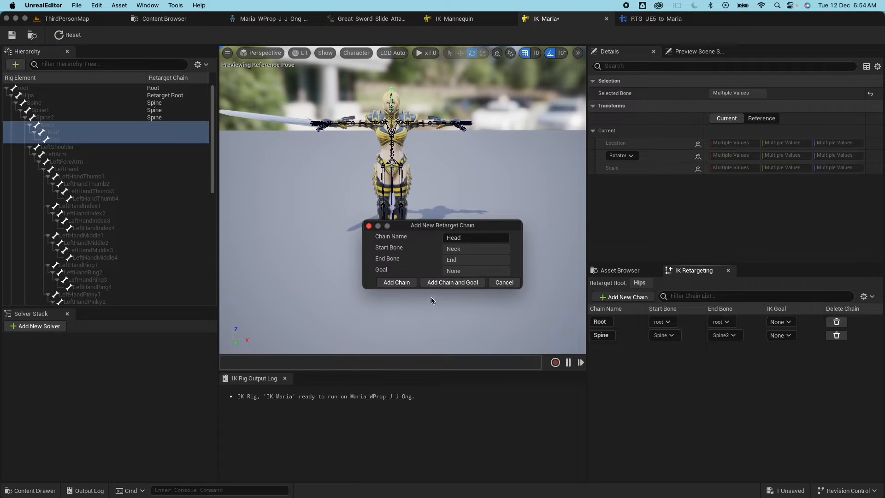
left_click(398, 282)
left_click(56, 148)
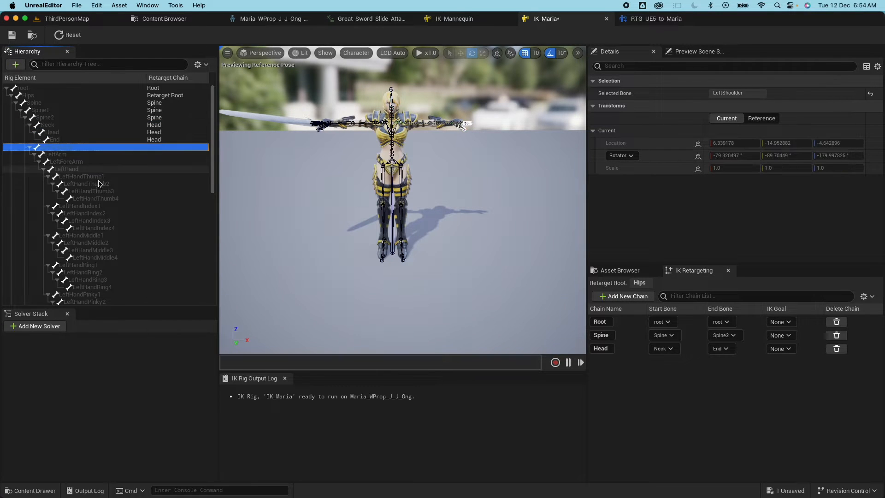
left_click(80, 169, "shift")
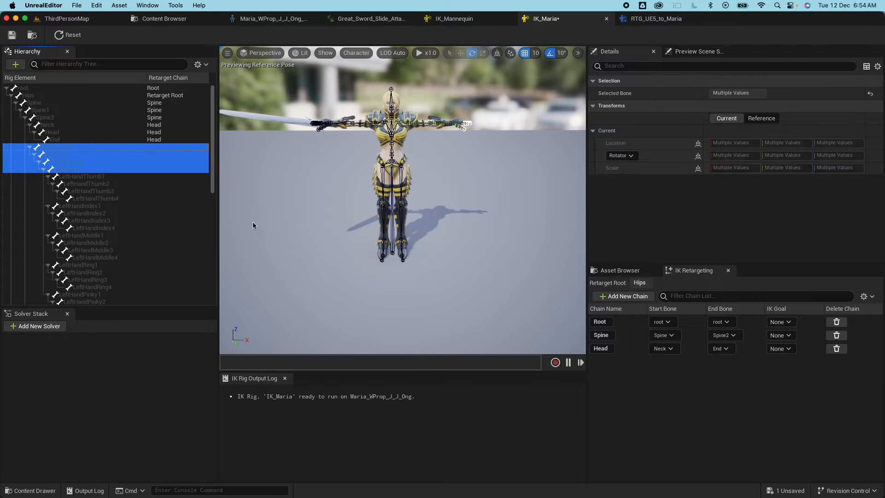
left_click(622, 296)
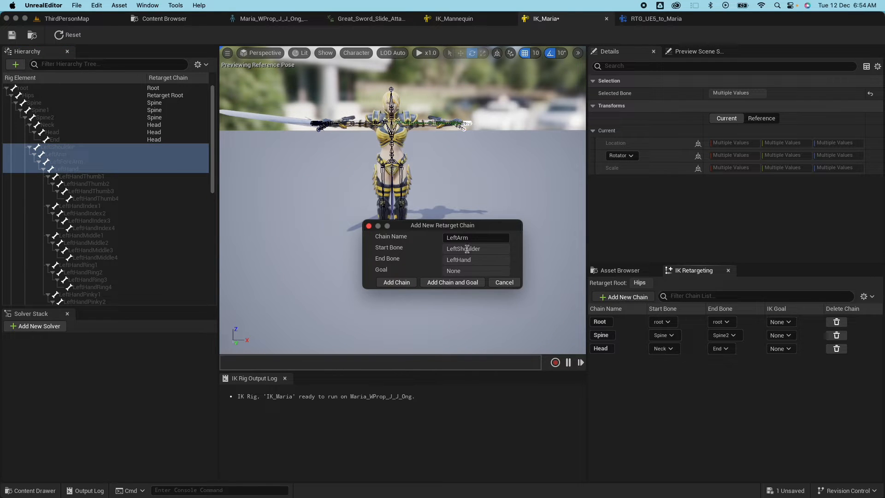
left_click(389, 283)
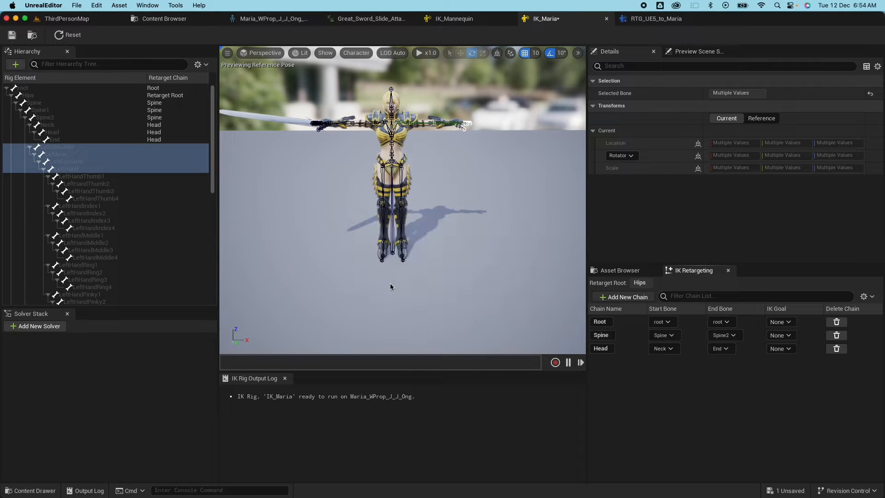
Add the LeftThumb chain (LeftHandThumb1–4), then begin selecting from LeftHandIndex1.
left_click(92, 178)
left_click(112, 198, "shift")
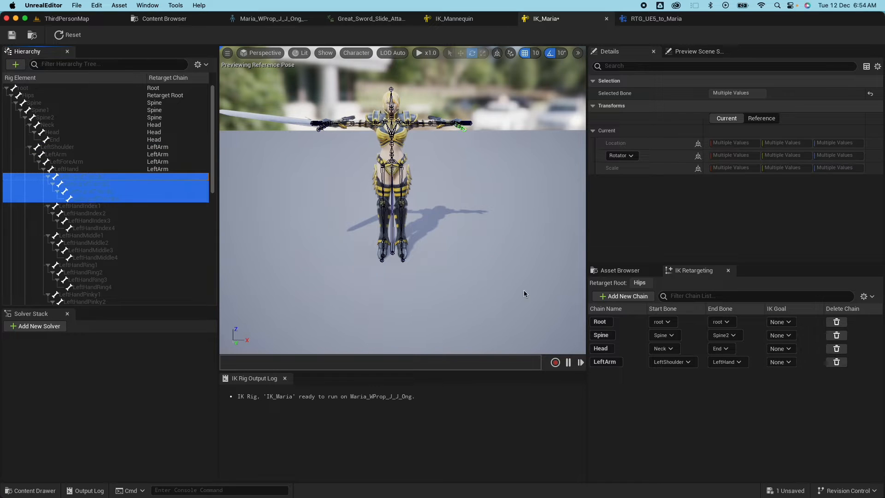
left_click(614, 297)
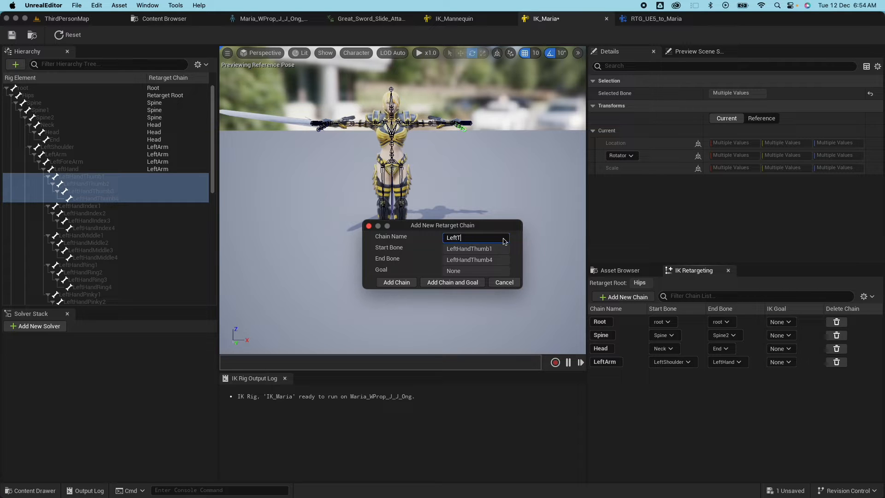
left_click(392, 283)
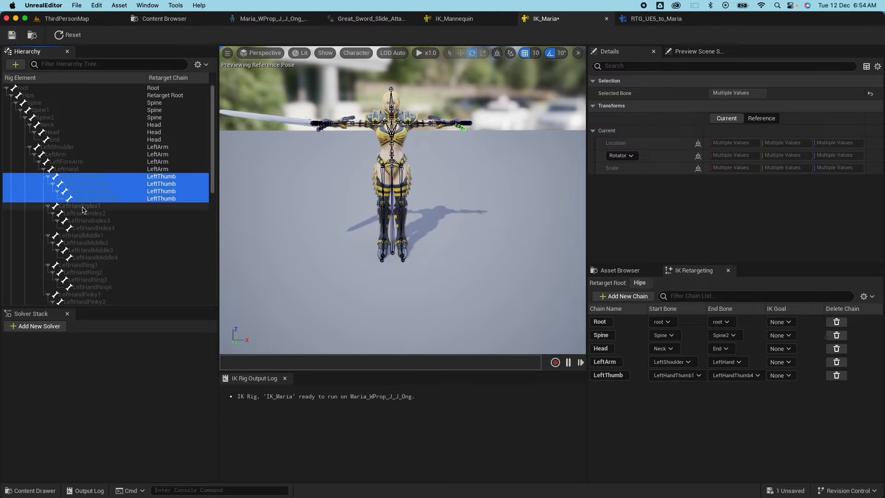
scroll(83, 210, "down", 2)
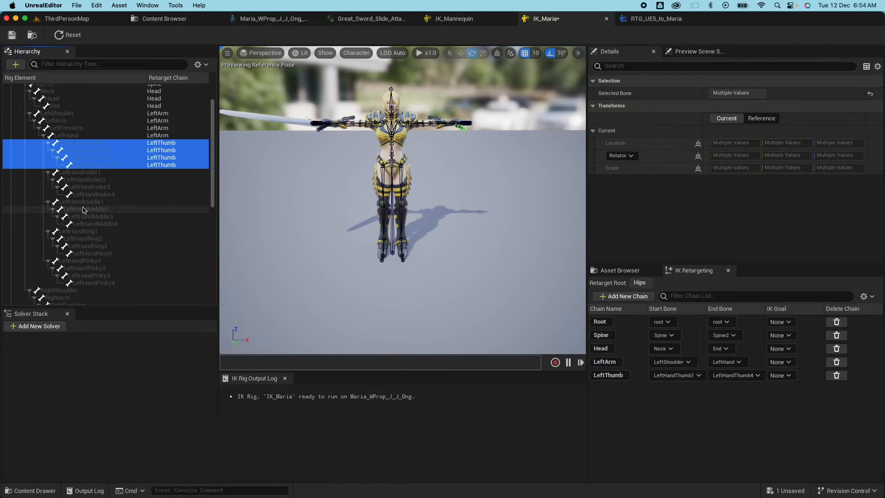
left_click(85, 173)
Add the LeftIndex and LeftMiddle finger chains from their 1–4 bones.
left_click(106, 195, "shift")
left_click(623, 297)
left_click_drag(461, 238, 525, 238)
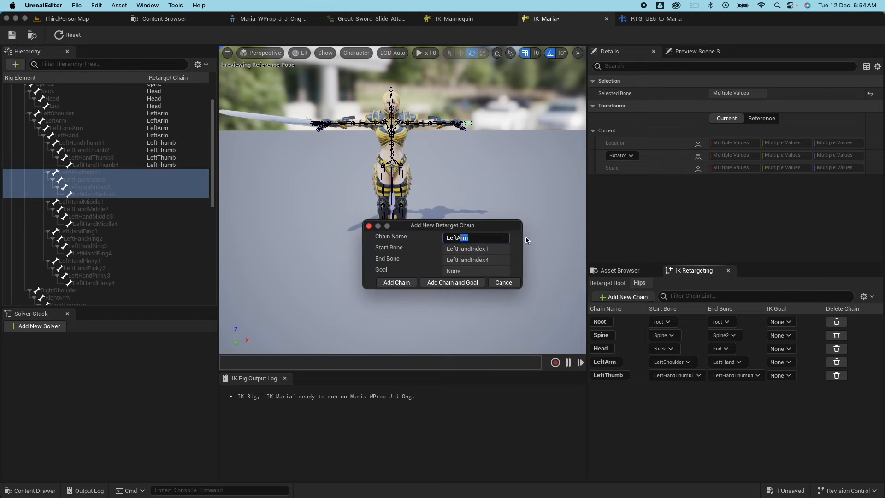
left_click(400, 282)
left_click(88, 201)
left_click(103, 224, "shift")
left_click(632, 297)
left_click_drag(457, 238, 521, 241)
type("Middle")
left_click(399, 282)
Add the LeftRing and LeftPinky finger chains.
left_click(88, 231)
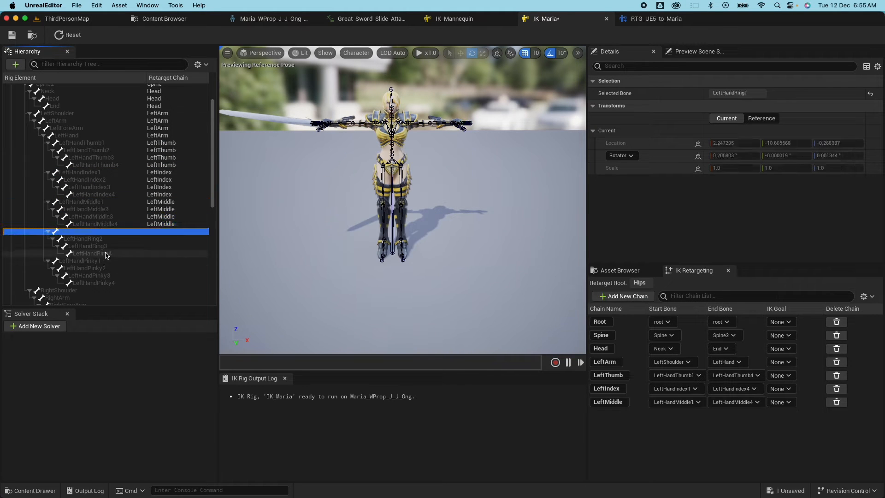
type("Ring")
left_click(396, 282)
left_click(81, 261)
left_click(94, 282, "shift")
left_click(623, 296)
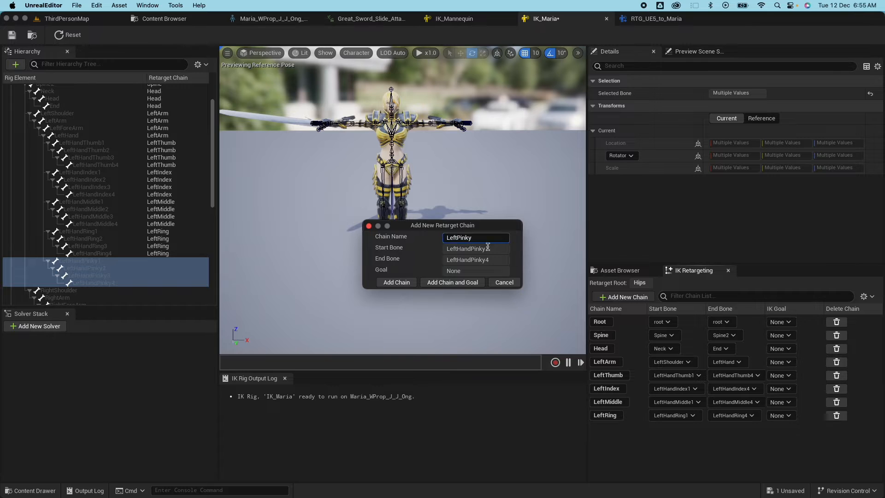
left_click(396, 282)
scroll(102, 231, "down", 5)
Add the RightArm chain and the RightThumb chain (RightHandThumb1–4).
left_click(62, 155)
left_click(71, 177, "shift")
left_click(623, 296)
left_click(396, 282)
left_click(82, 183)
left_click(96, 206, "shift")
type("humb")
left_click(396, 282)
left_click(87, 214)
Add the RightIndex and RightMiddle finger chains.
left_click(95, 235, "shift")
left_click(623, 296)
left_click_drag(459, 237, 527, 242)
type("Index")
left_click(396, 282)
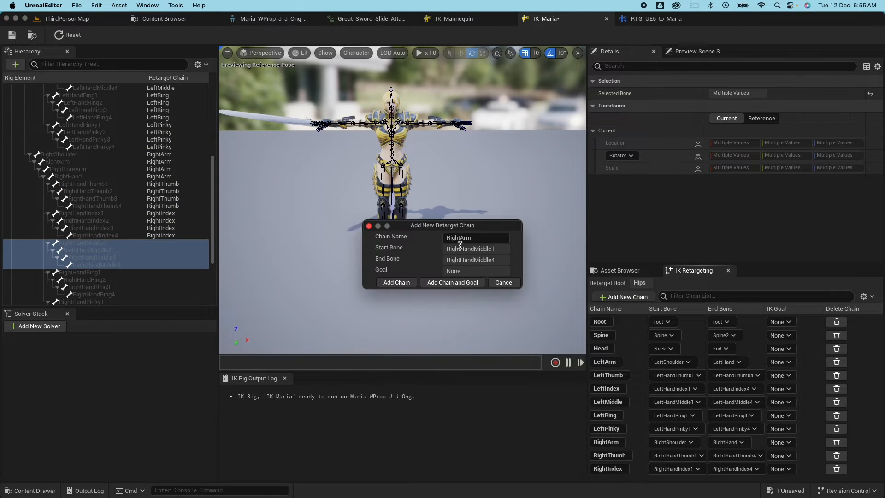
left_click(396, 282)
scroll(101, 258, "down", 3)
left_click(83, 202)
left_click(107, 224, "shift")
Add the RightRing and RightPinky finger chains.
left_click(623, 297)
left_click_drag(460, 237, 493, 239)
type("Ring")
left_click(396, 282)
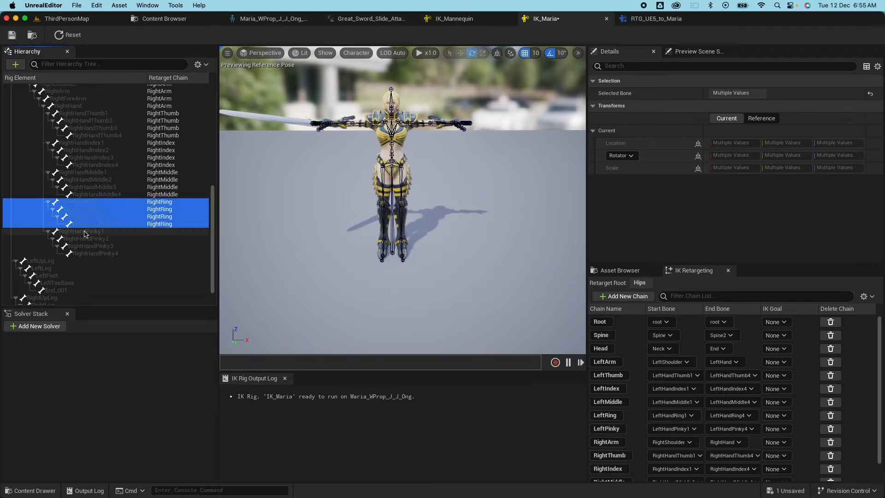
left_click(410, 283)
scroll(92, 258, "down", 3)
left_click(40, 235)
left_click(55, 264, "shift")
left_click(623, 296)
Add LeftLeg and RightLeg chains, save IK_Maria, and switch to RTG_UE5_to_Maria.
left_click(401, 282)
left_click(42, 272)
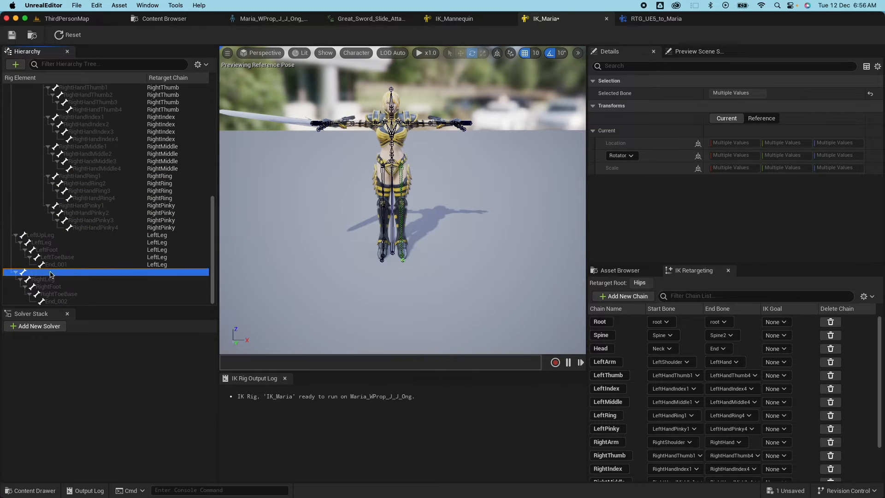
left_click(55, 301, "shift")
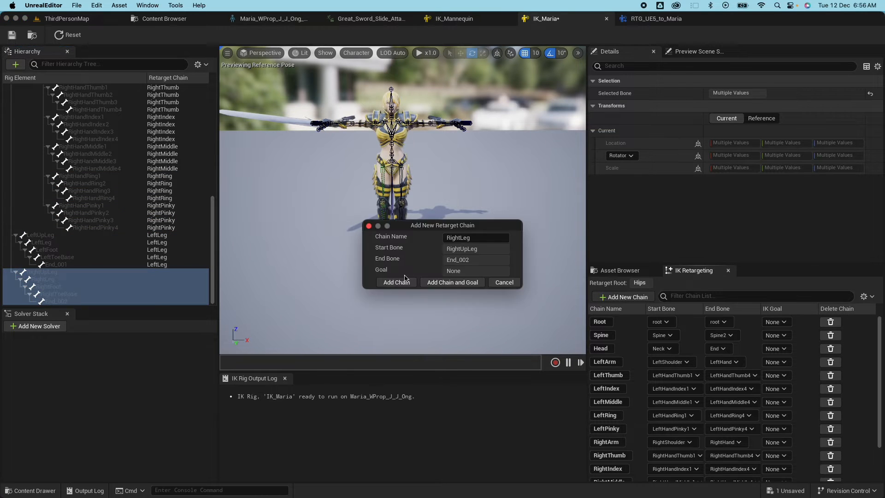
left_click(463, 211)
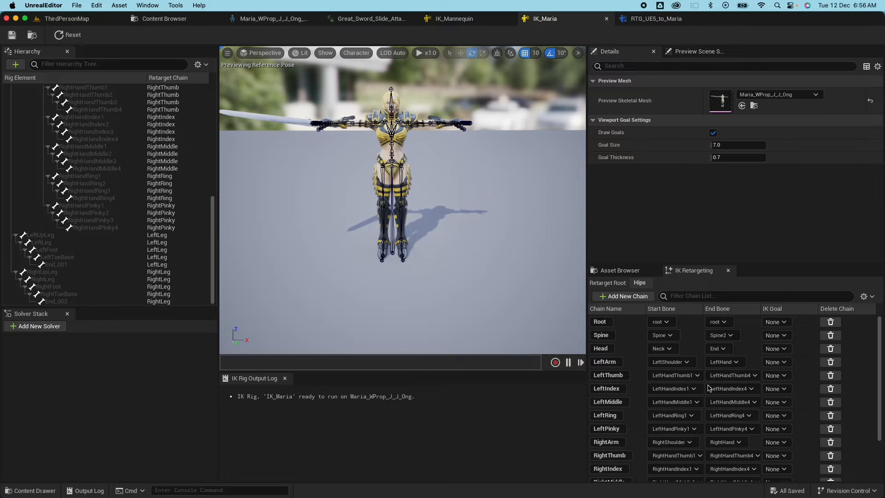
left_click(622, 23)
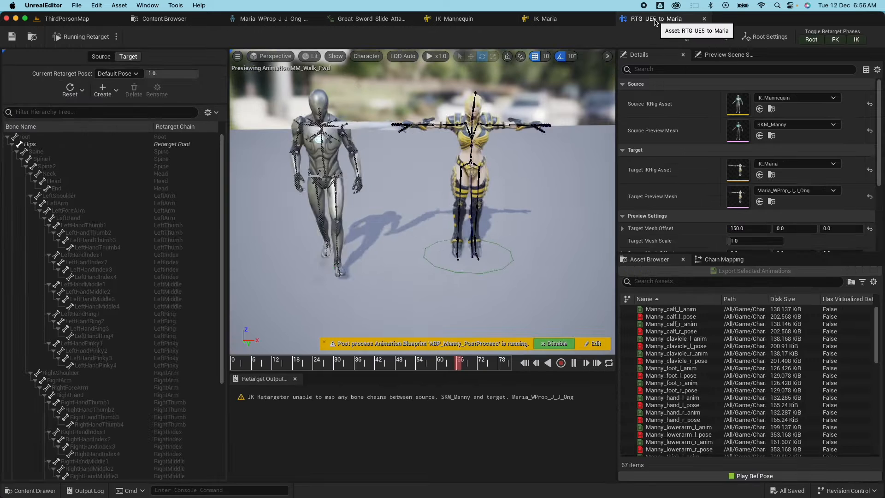
Auto-map all chains with Map All (Fuzzy), then return to the Manny animation list.
left_click(736, 260)
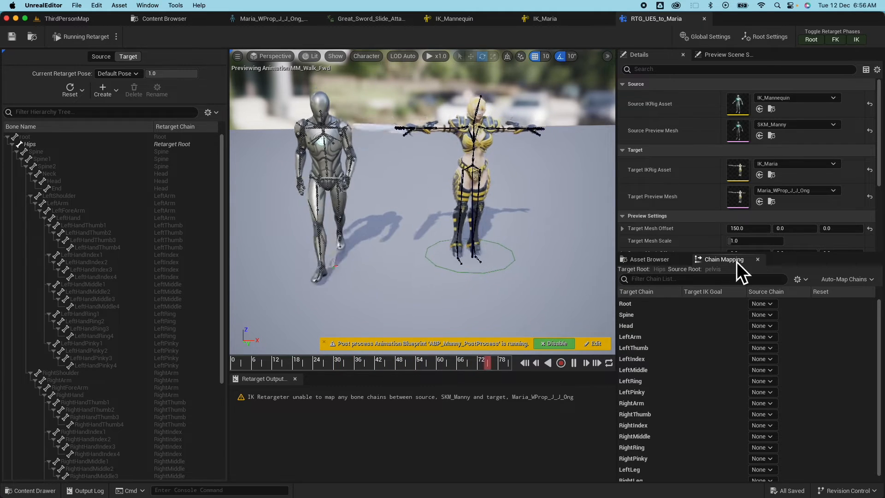
left_click(839, 280)
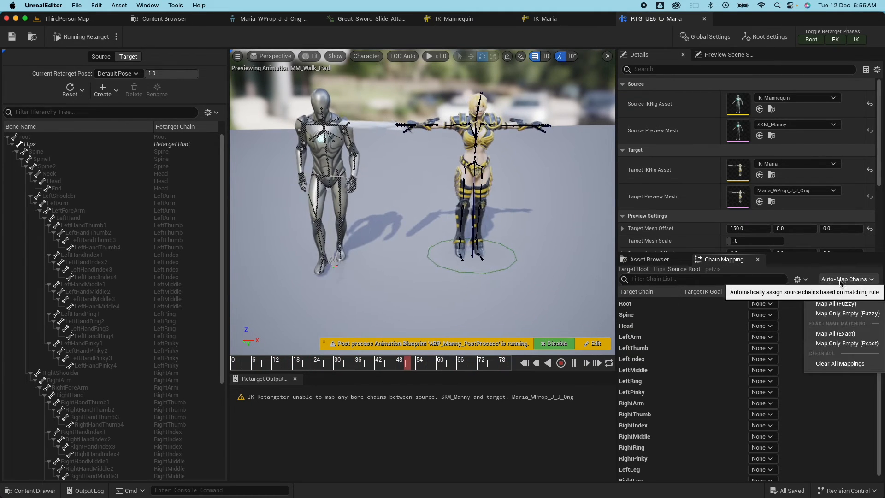
left_click(839, 304)
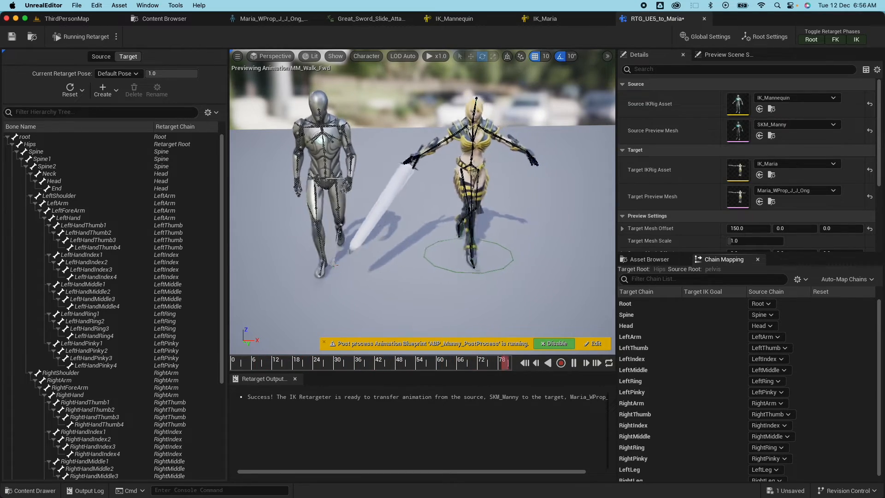
left_click(649, 259)
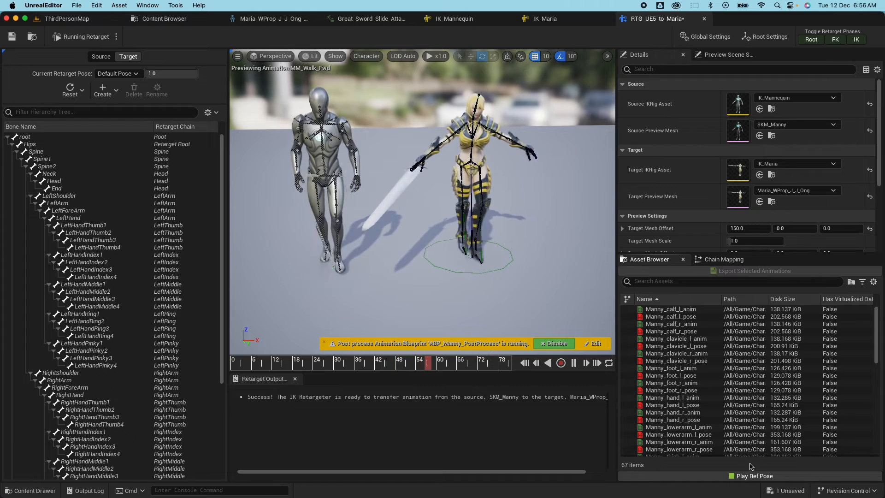
Show the reference pose and set Target Mesh Offset X to 0 so Maria overlays Manny.
left_click(747, 476)
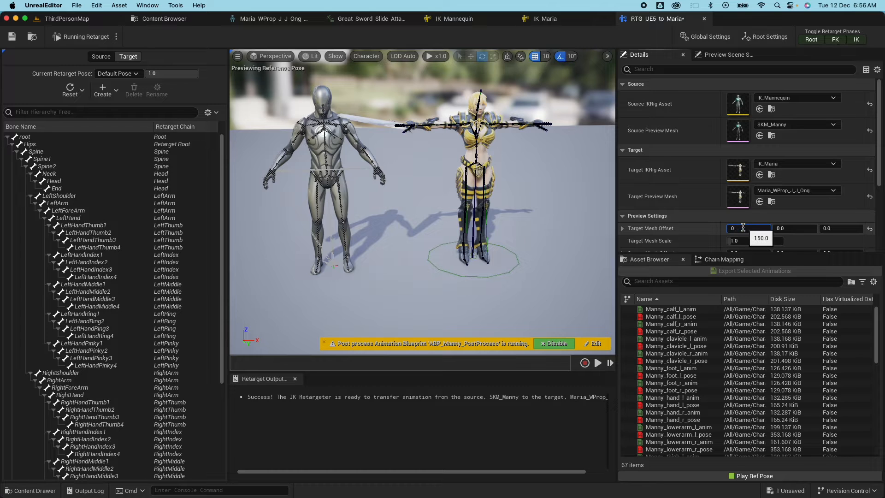
left_click(743, 228)
type("0")
key("Return")
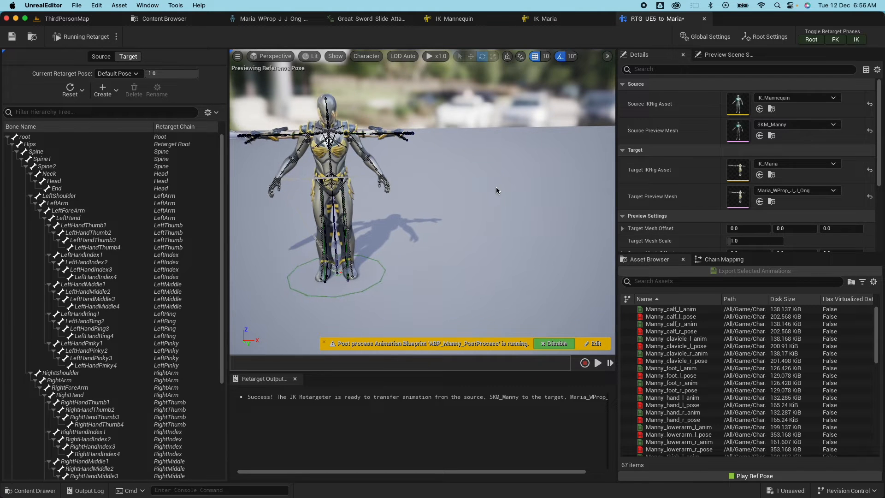
scroll(477, 214, "up", 5)
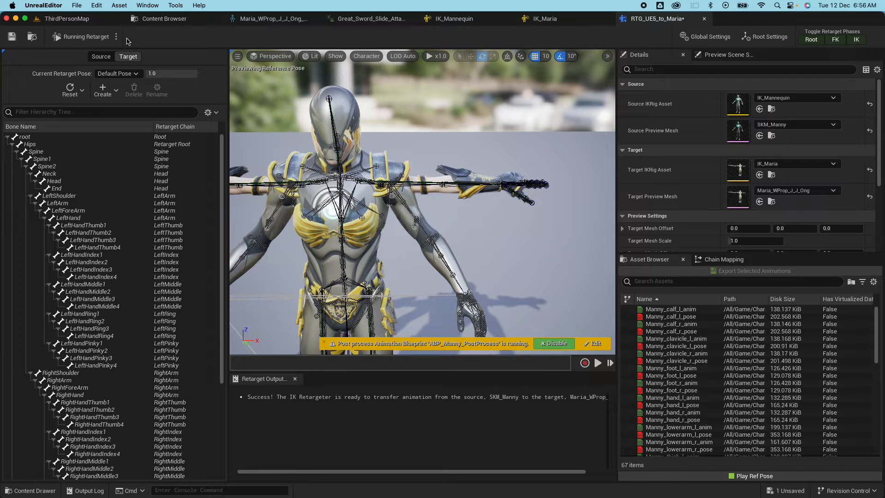
left_click(116, 36)
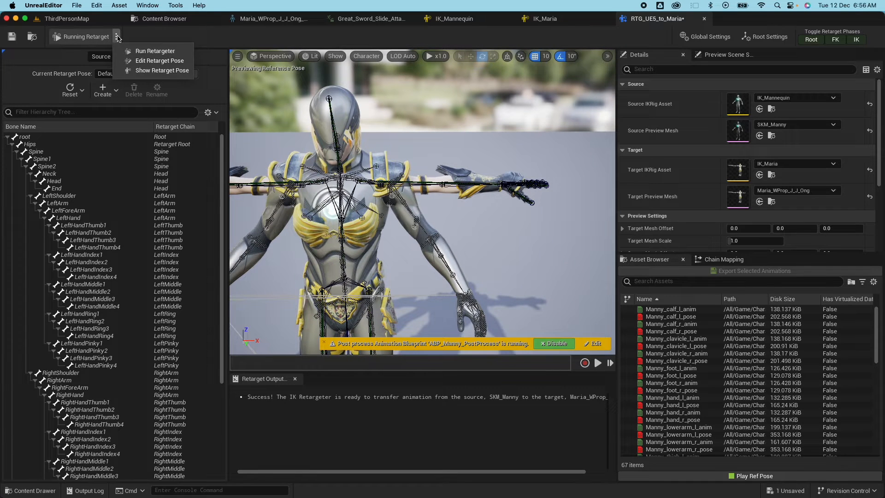
In Edit Retarget Pose, rotate Maria's LeftArm and LeftForeArm down to match Manny.
left_click(153, 62)
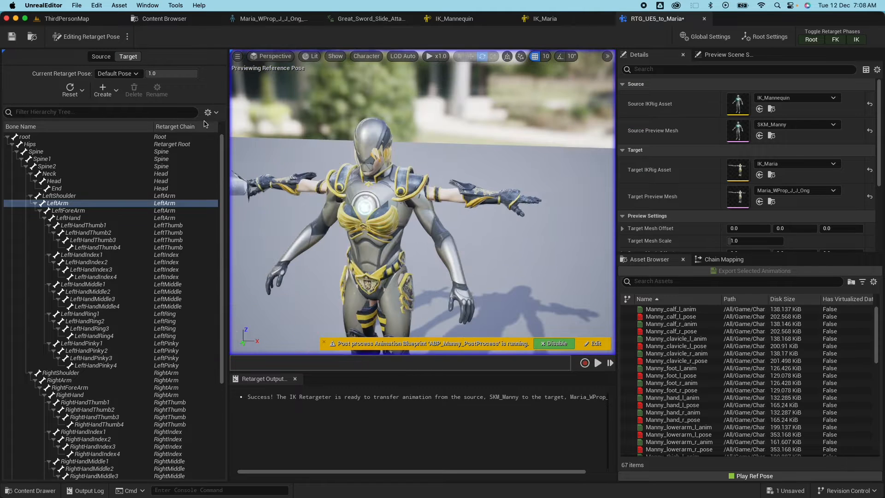
left_click(61, 205)
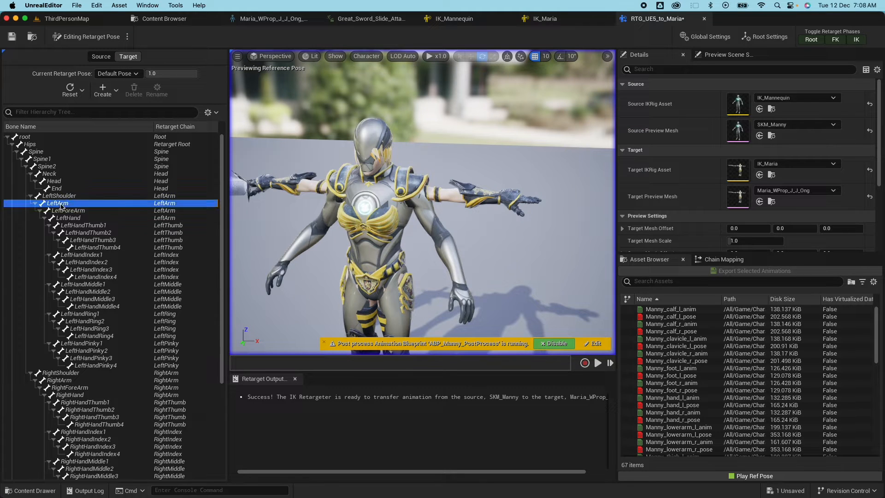
left_click_drag(443, 195, 336, 251)
left_click(67, 210)
left_click_drag(467, 211, 558, 203)
Lower RightArm and RightForeArm (about 34.6°, 3.2° tilt), then save the retargeter.
left_click(62, 380)
left_click_drag(389, 174, 488, 228)
left_click(70, 387)
left_click_drag(367, 236, 276, 203)
left_click_drag(474, 209, 474, 215)
mouse_move(422, 189)
left_mouse_down()
mouse_move(492, 161)
mouse_move(429, 162)
mouse_move(409, 198)
left_mouse_up()
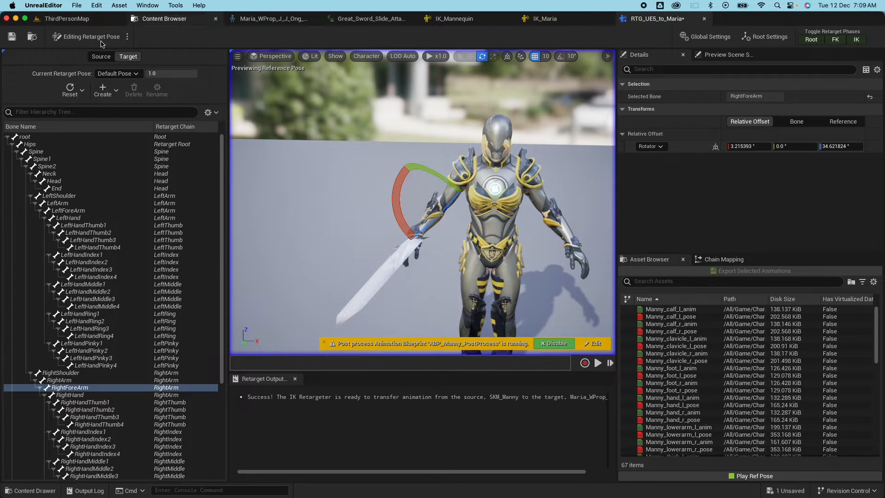
left_click(12, 37)
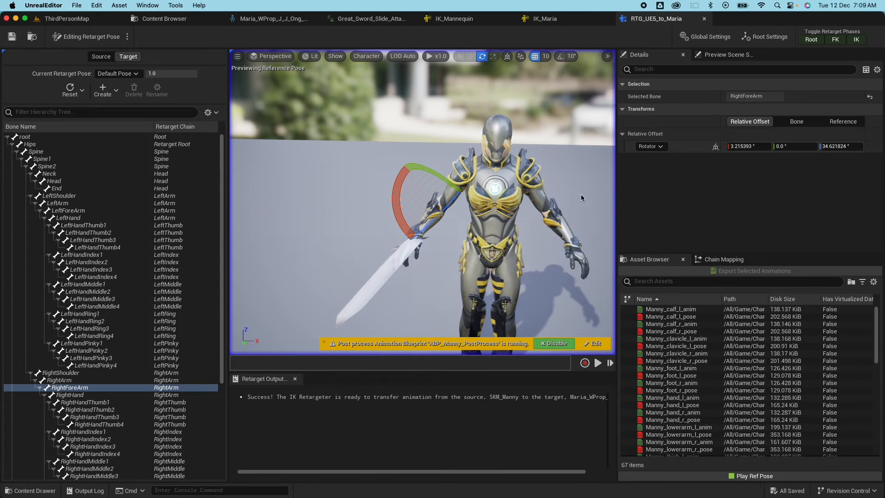
left_click(566, 170)
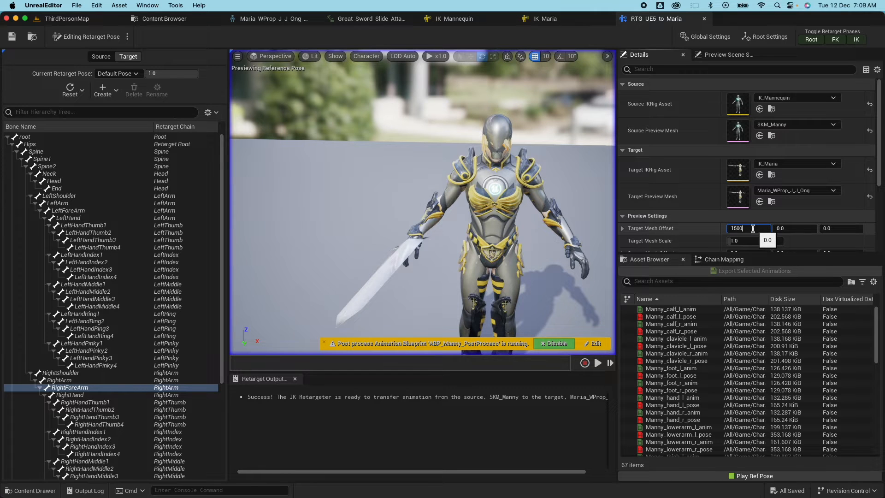
Set Target Mesh Offset to 150 and preview MM_Walk_Fwd retargeted onto Maria.
key("Return")
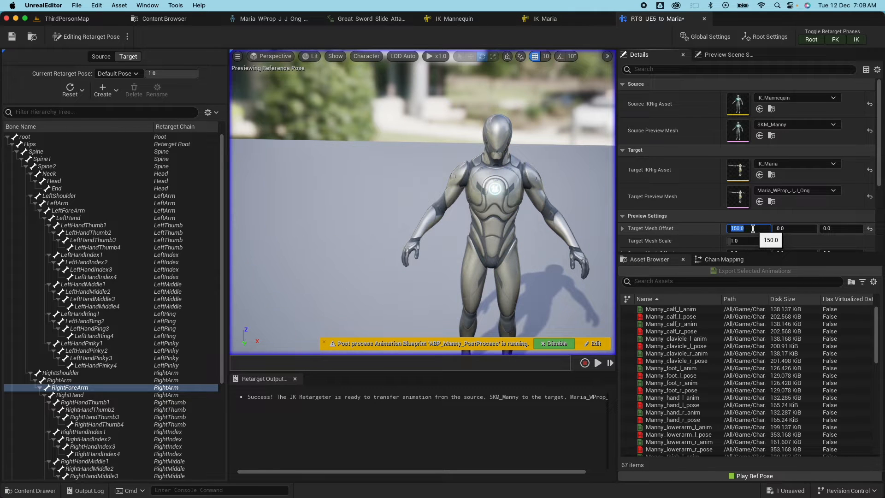
right_click_drag(580, 257, 636, 257)
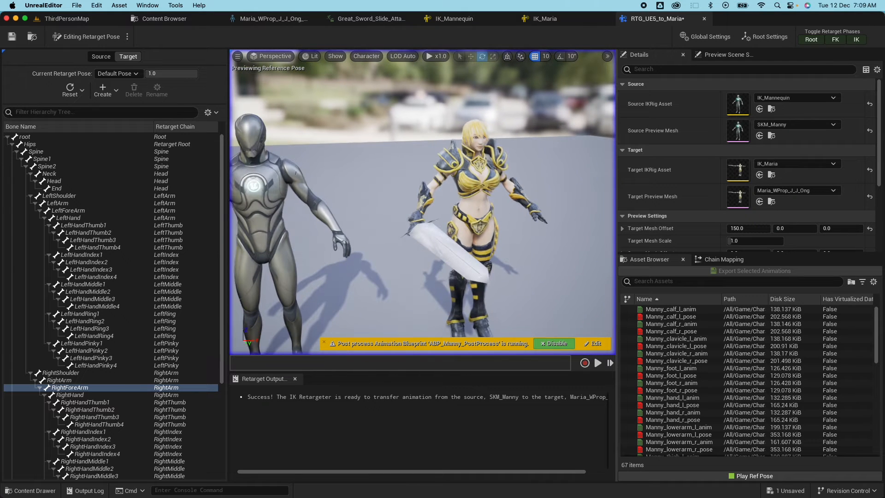
scroll(700, 384, "down", 5)
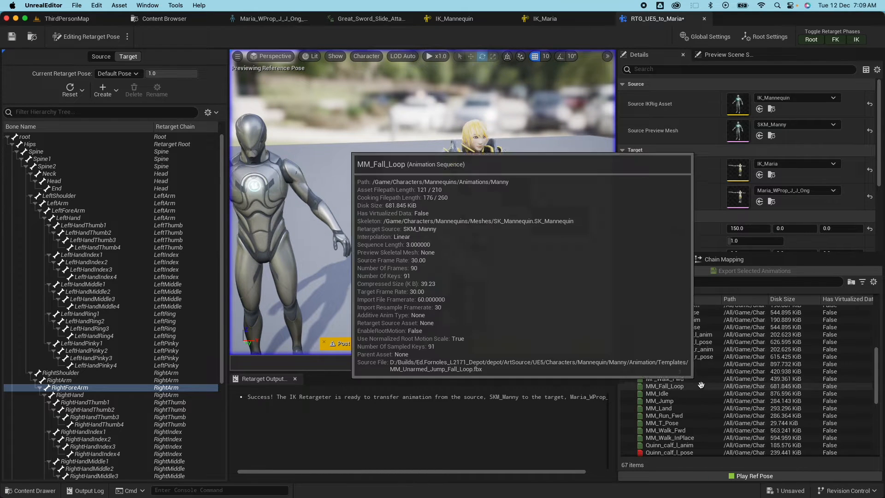
left_click(662, 430)
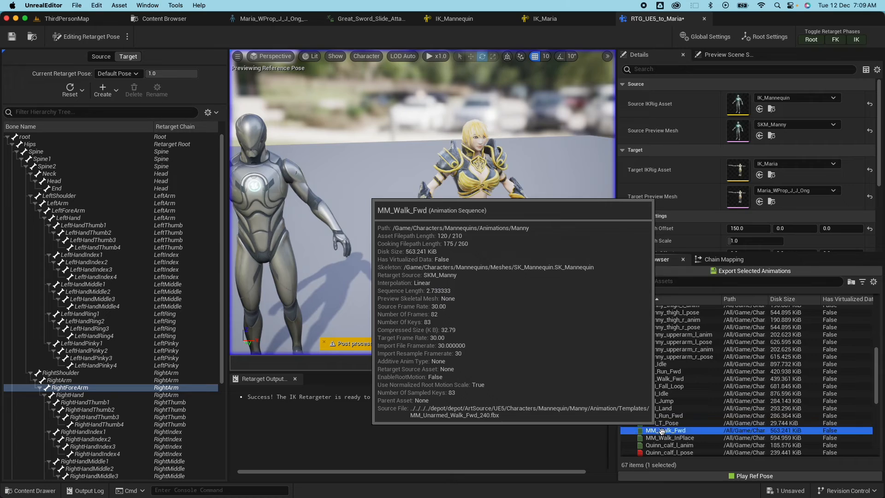
double_click(662, 430)
right_click_drag(529, 241, 479, 237)
left_click_drag(479, 237, 531, 231)
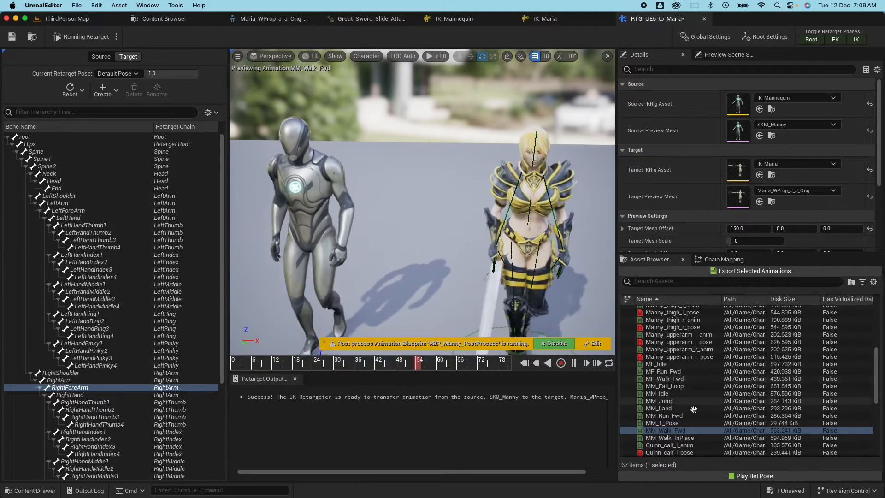
Preview the MM_Land animation on Maria beside Manny.
left_click(663, 408)
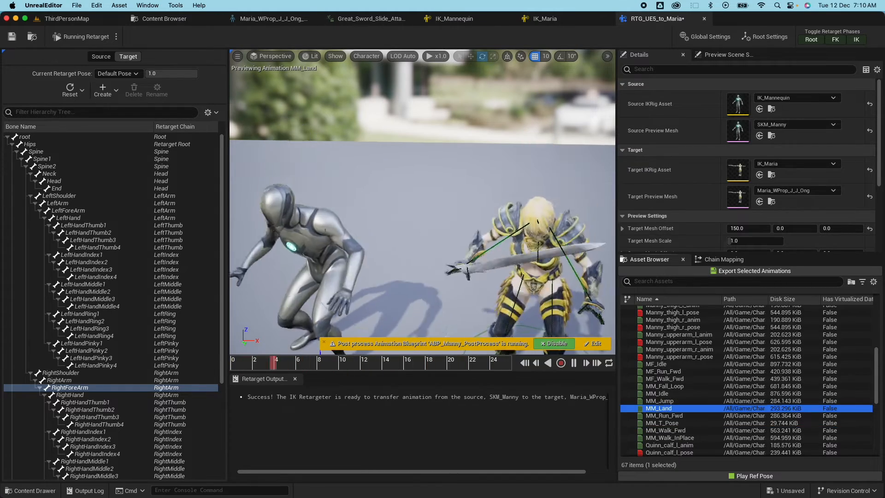
scroll(549, 249, "down", 5)
middle_click_drag(548, 249, 553, 306)
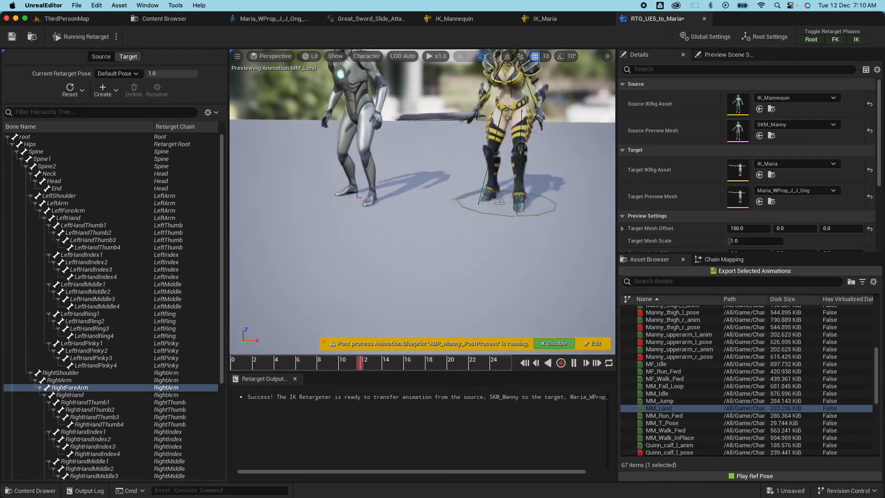
scroll(510, 266, "up", 6)
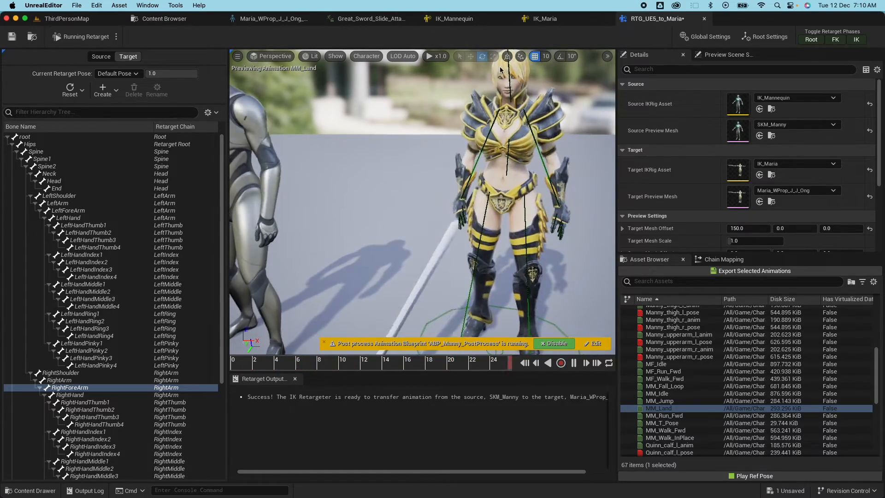
Inspect IK_Mannequin's spine_05, hand_l_Goal, hand_r_Goal, ball_r and foot_r_Goal, then return to IK_Maria.
left_click(454, 19)
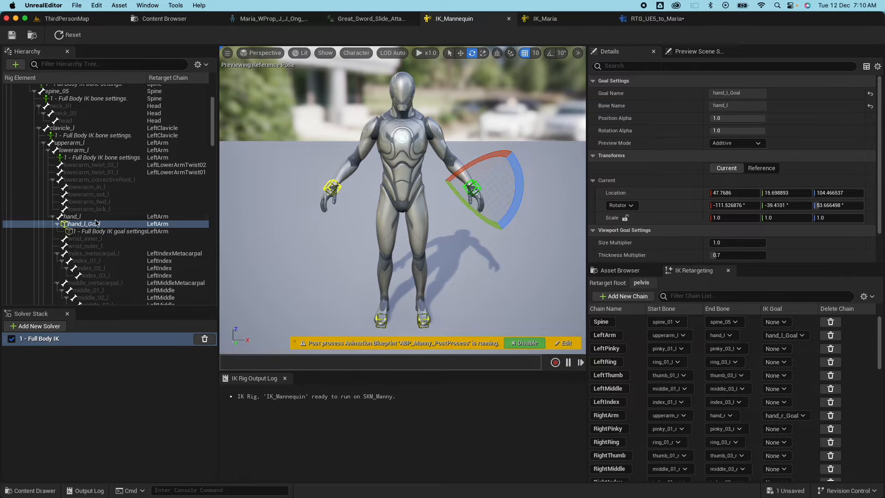
scroll(96, 225, "up", 5)
left_click(75, 170)
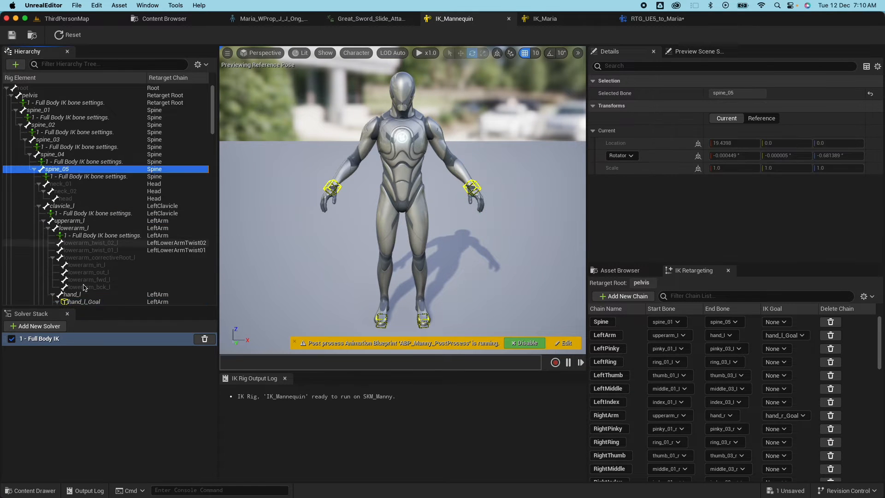
left_click(92, 302)
scroll(99, 288, "down", 10)
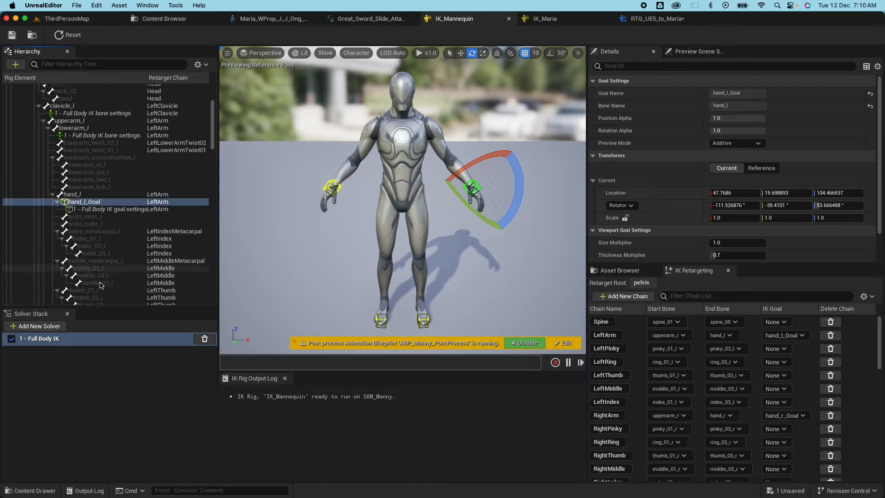
scroll(100, 285, "down", 4)
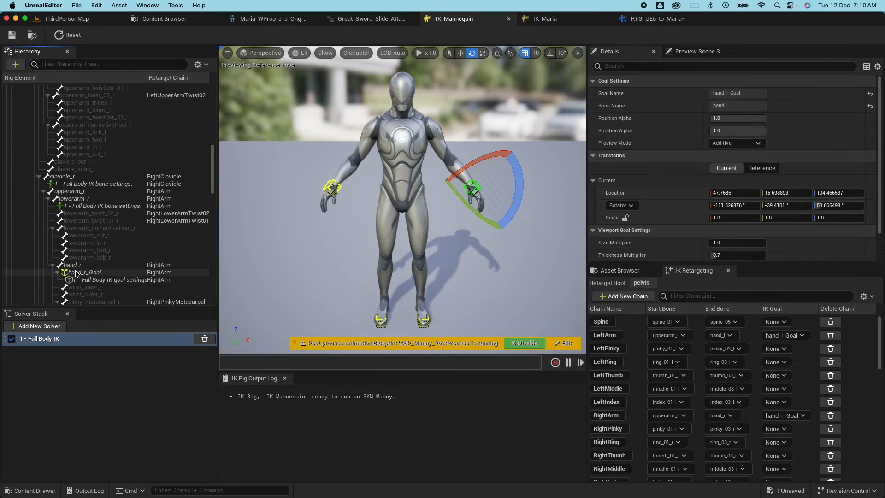
left_click(76, 272)
scroll(91, 273, "down", 20)
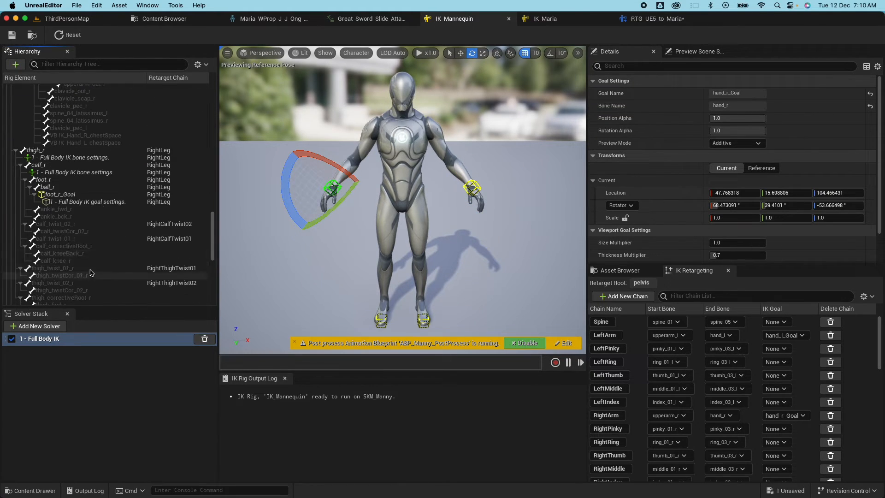
left_click(47, 188)
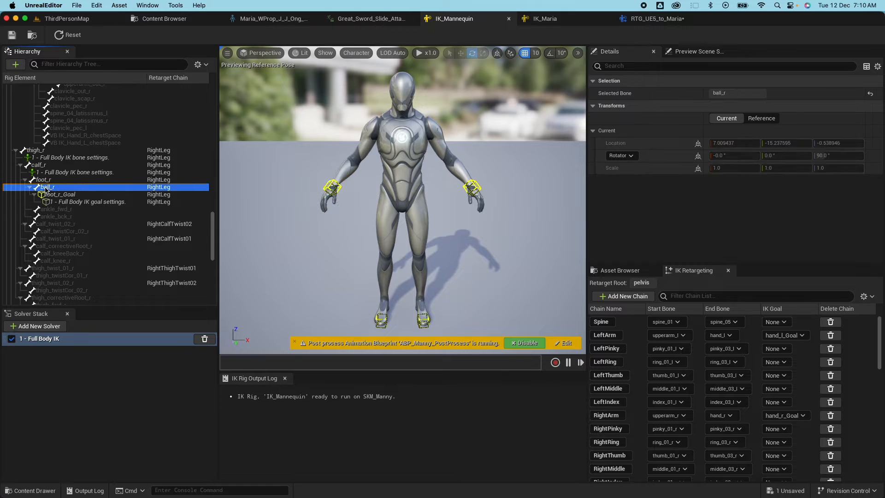
left_click(64, 196)
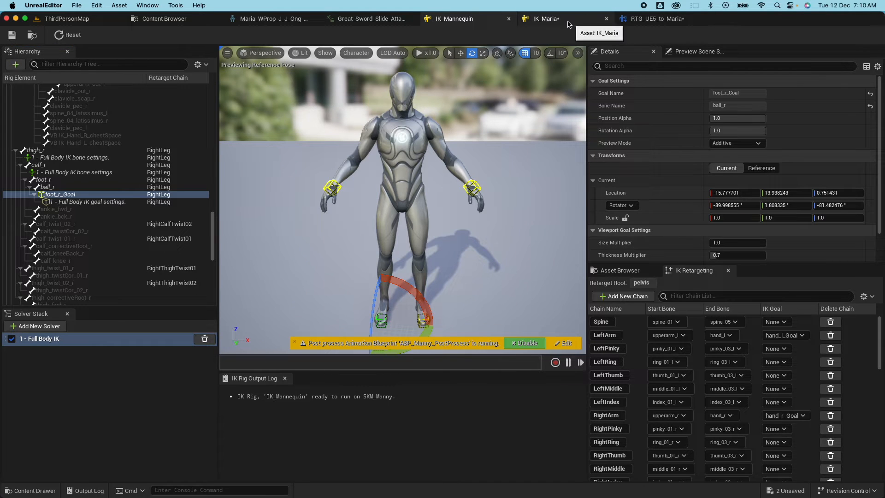
left_click(547, 18)
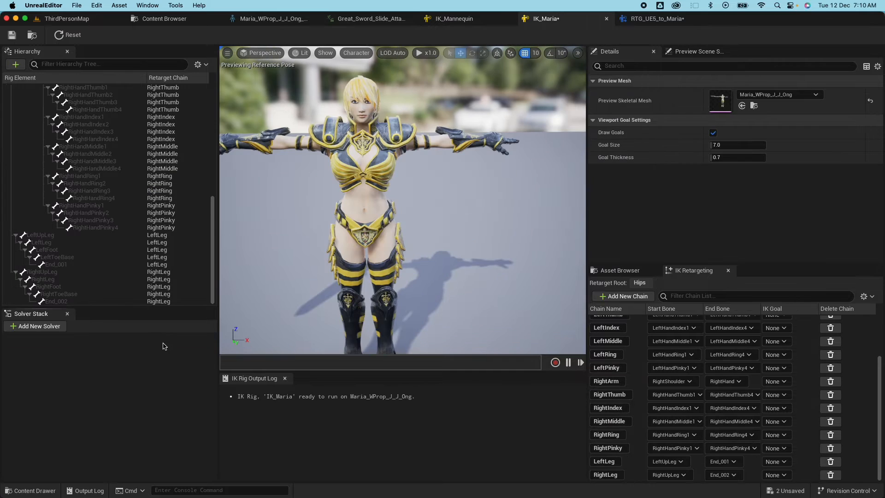
Add a Full Body IK solver to the IK_Maria rig.
left_click(34, 326)
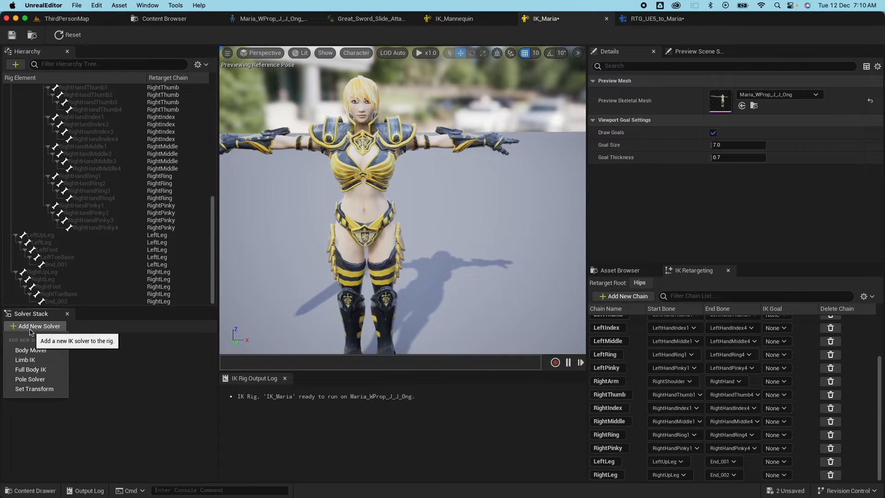
left_click(34, 370)
left_click(454, 18)
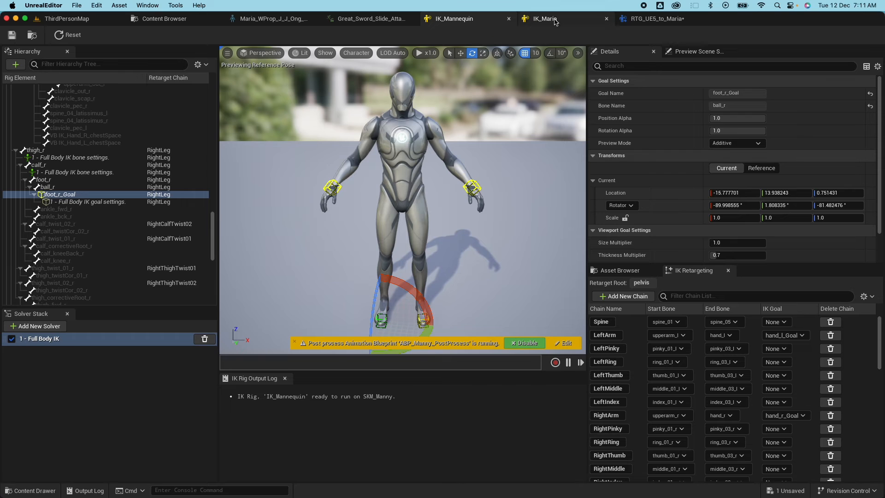
left_click(556, 20)
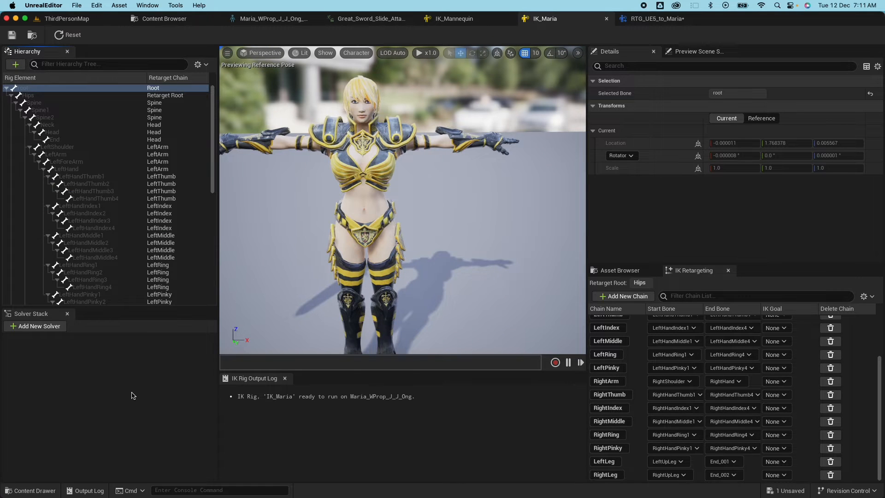
left_click(40, 326)
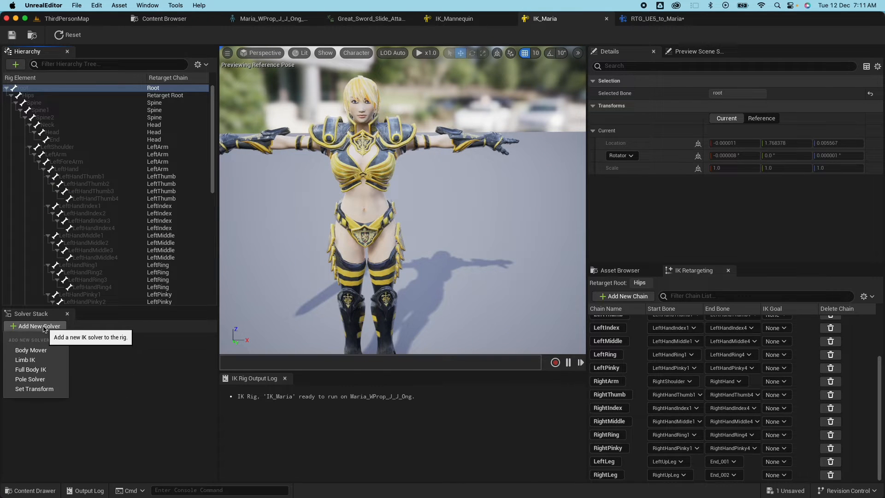
left_click(46, 371)
left_click(115, 385)
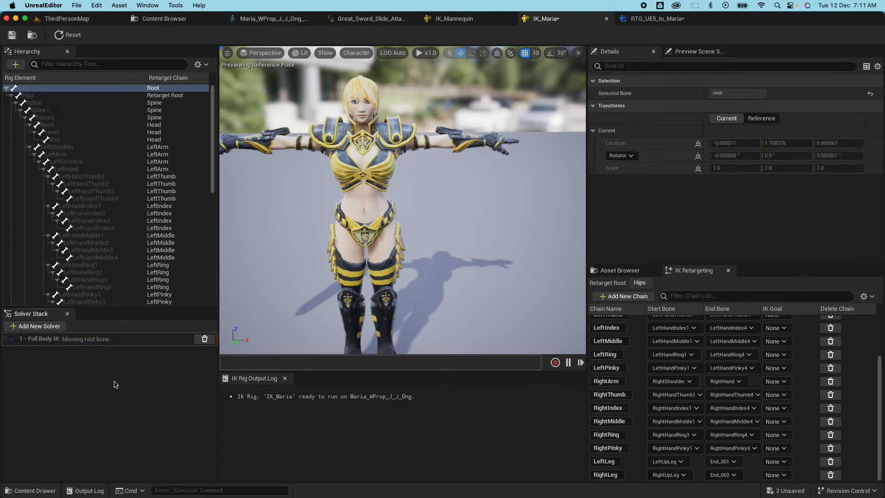
left_click(113, 343)
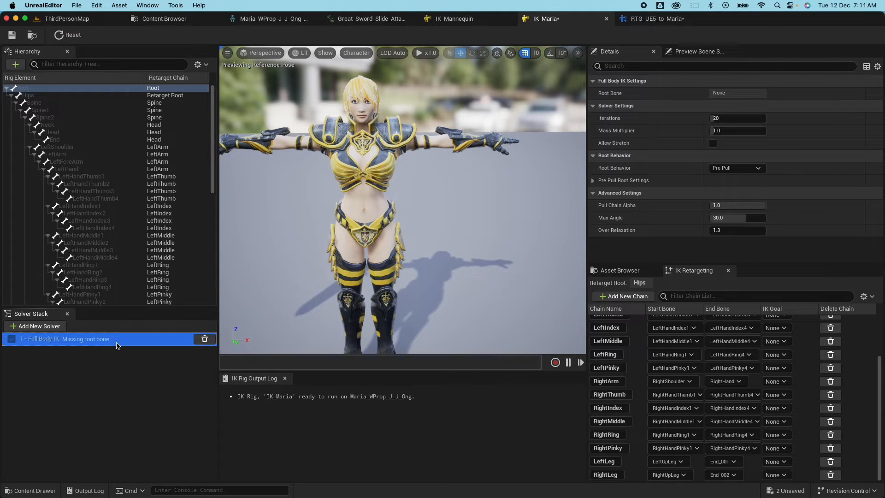
Set Hips as the Full Body IK solver's root bone.
left_click(29, 95)
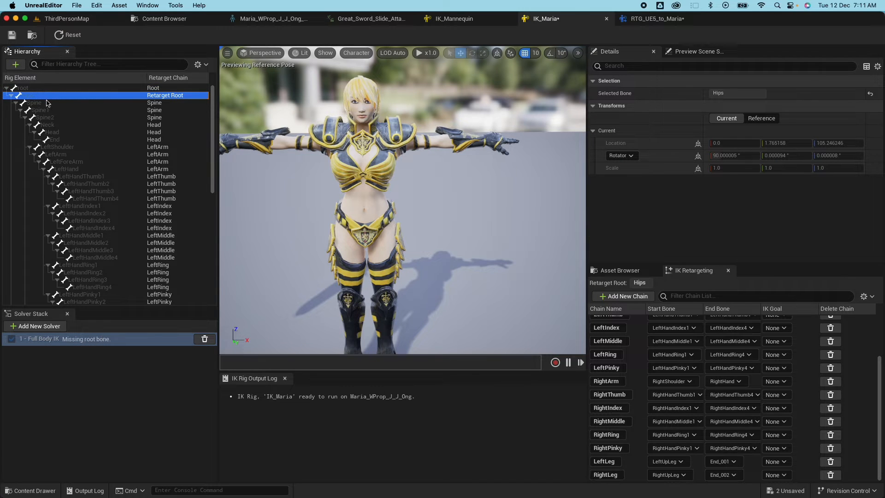
right_click(42, 99)
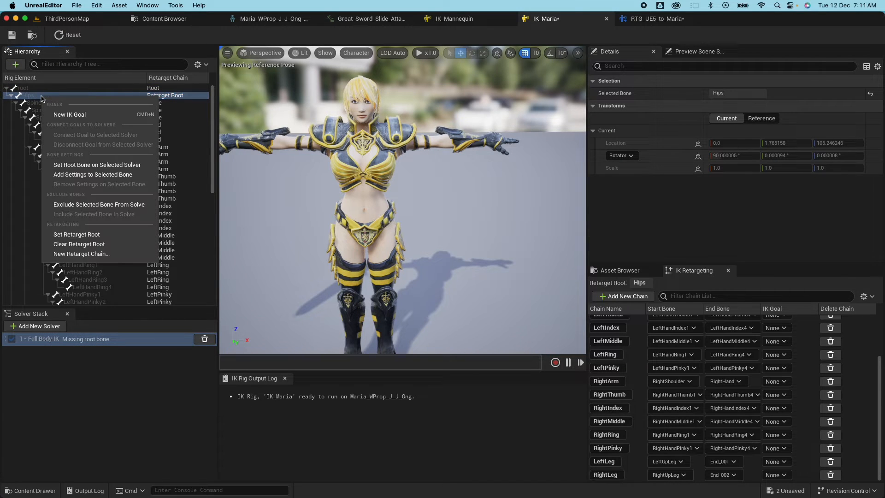
left_click(105, 165)
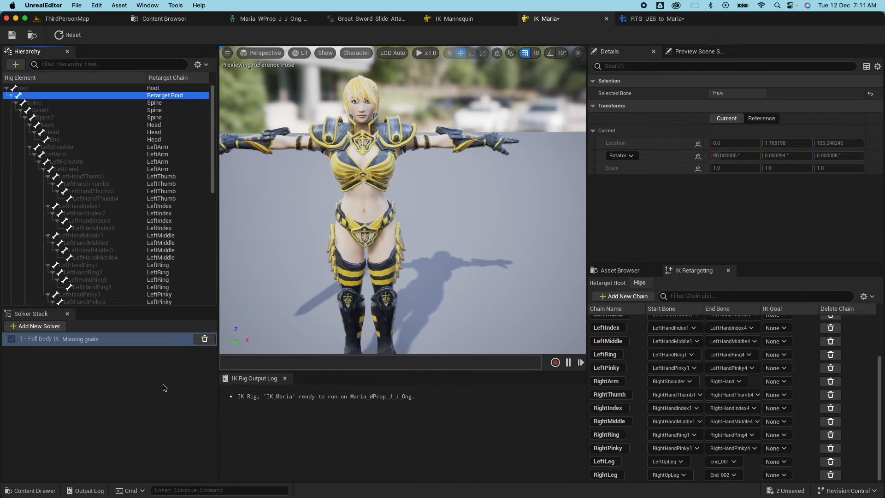
left_click(102, 363)
left_click(95, 341)
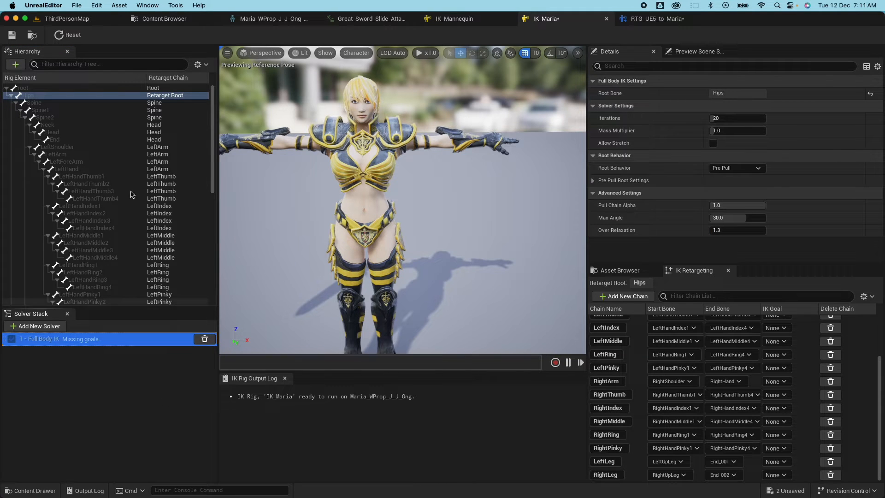
Create new IK goals on the LeftHand and RightHand bones and assign both to the solver.
left_click(70, 170, "super")
left_click(72, 162)
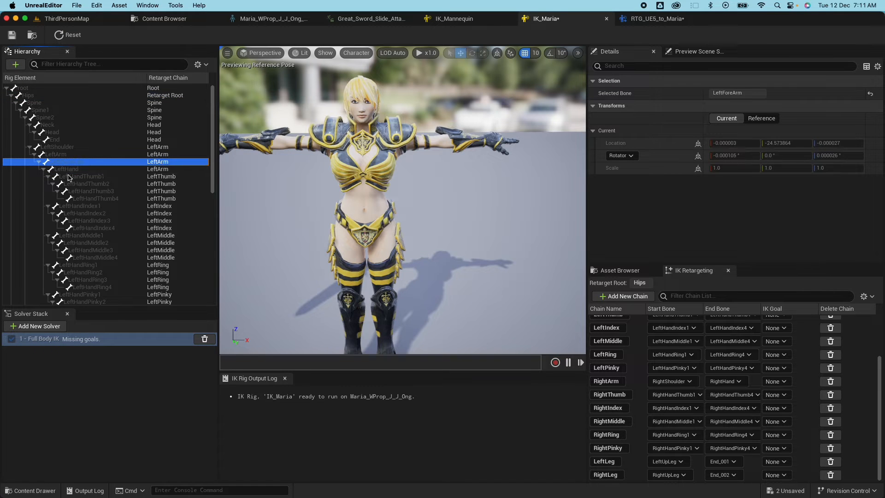
left_click(66, 169)
scroll(83, 203, "down", 8)
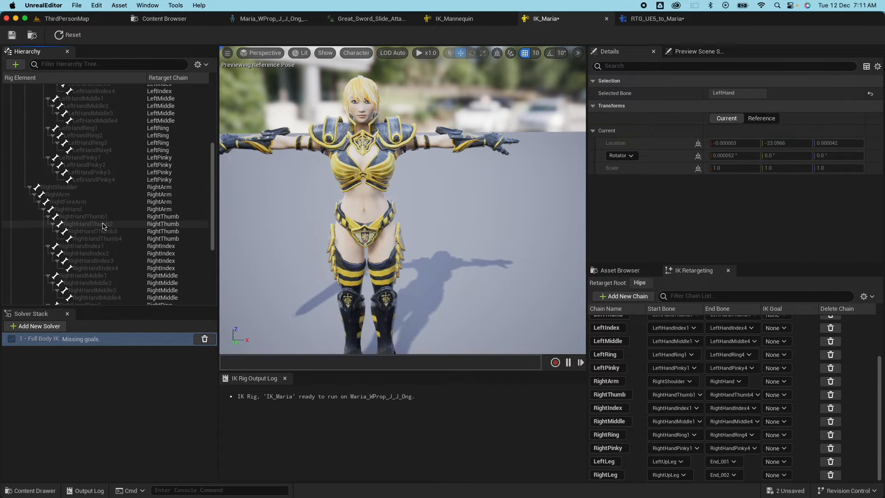
left_click(77, 210, "super")
right_click(77, 209)
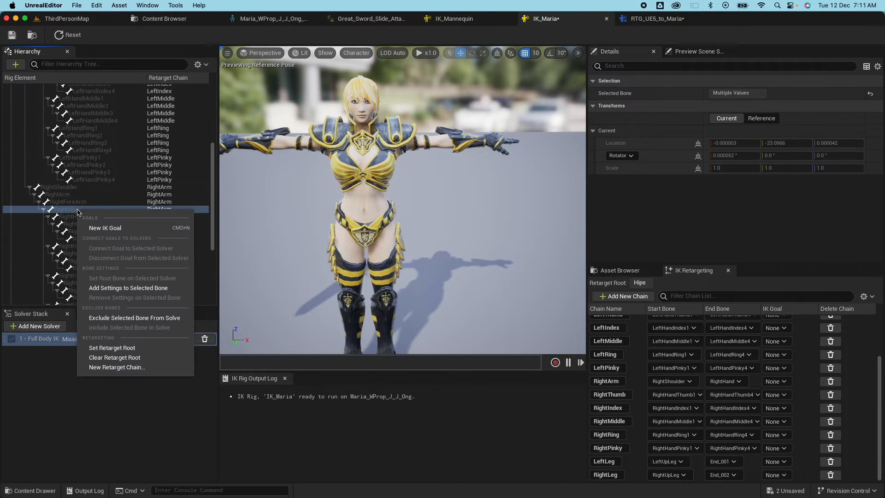
left_click(107, 225)
left_click(446, 270)
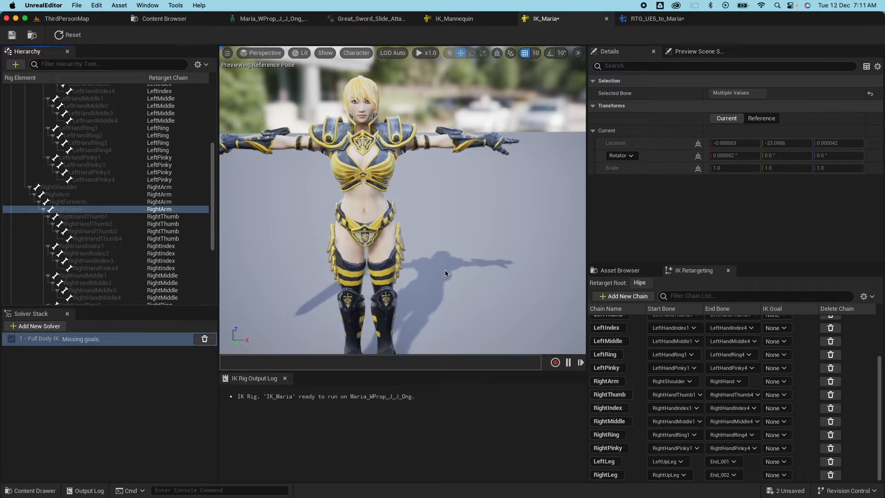
left_click(446, 271)
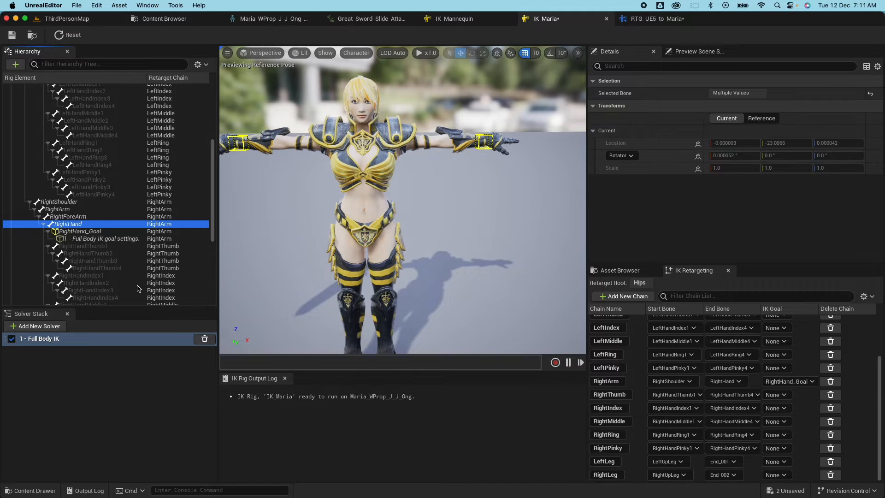
Select the LeftToeBase bone and pan the viewport down to Maria's feet.
scroll(155, 295, "down", 5)
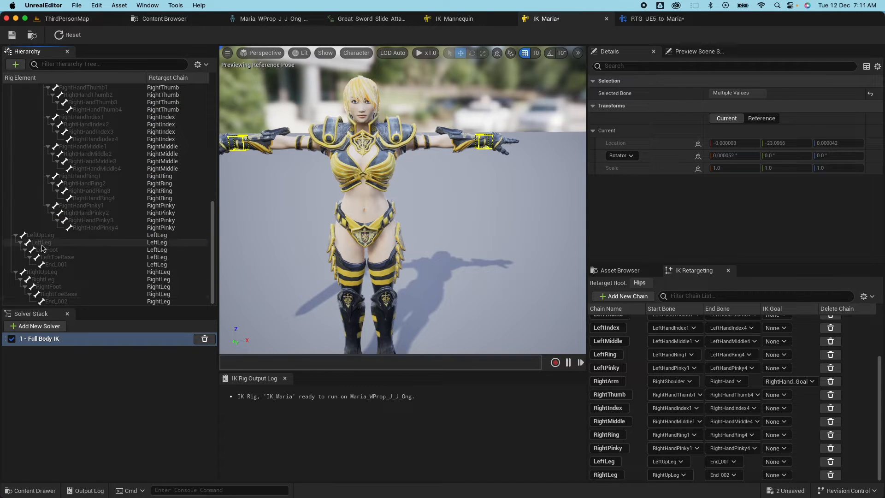
left_click(57, 257)
scroll(412, 283, "down", 3)
middle_click_drag(484, 199, 484, 231)
Set the LeftLeg and RightLeg chain end bones to LeftToeBase and RightToeBase.
left_click(58, 265)
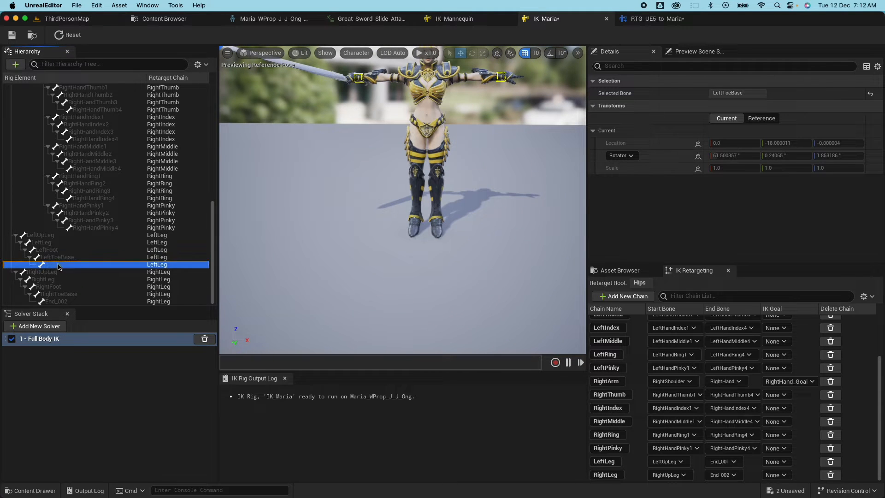
left_click(730, 461)
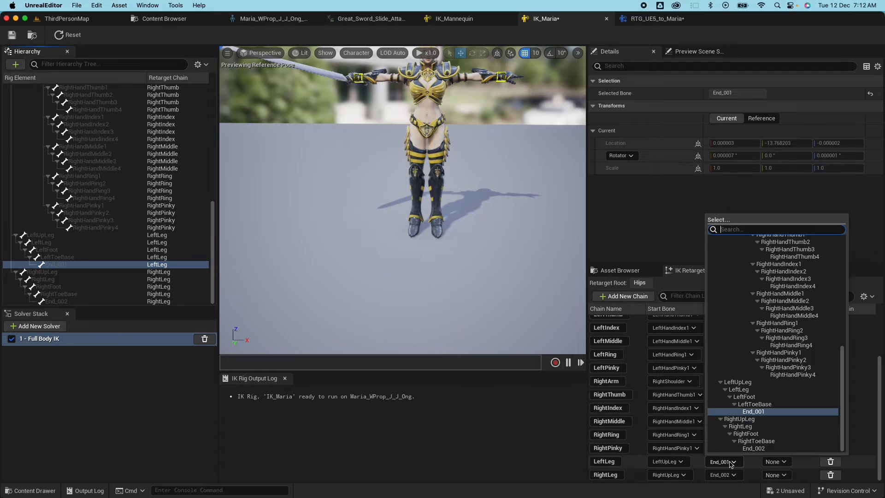
left_click(757, 411)
left_click(736, 475)
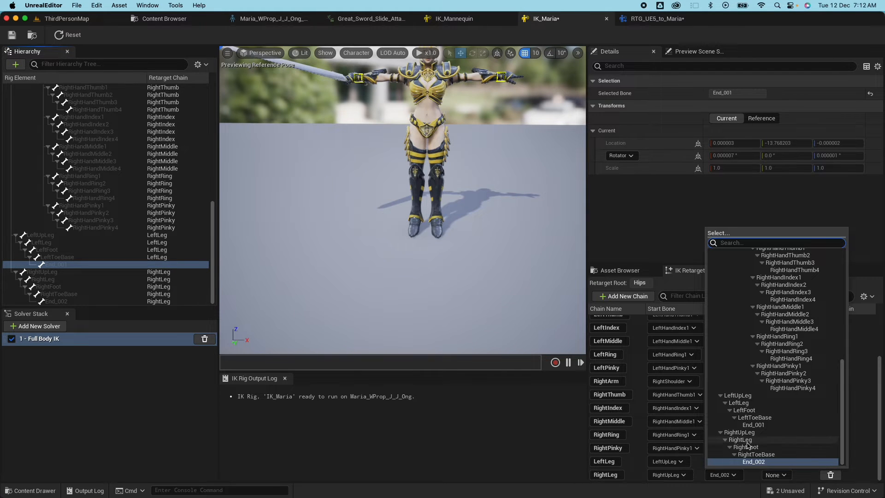
left_click(754, 455)
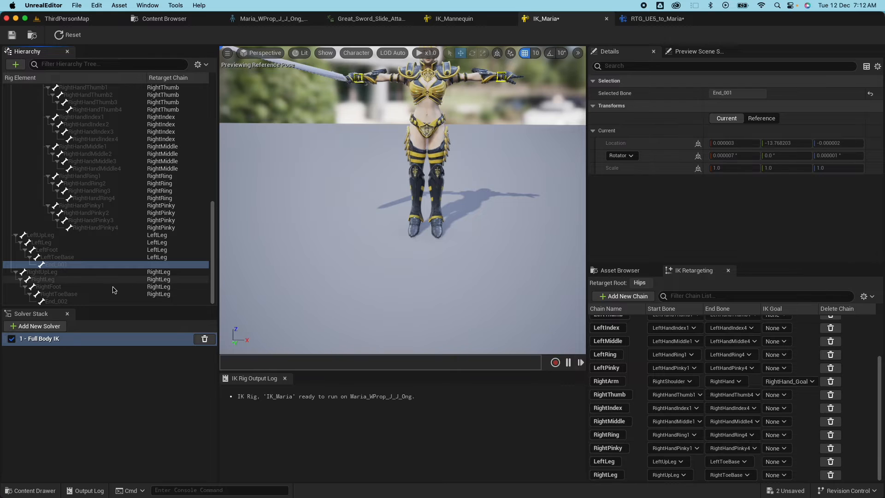
Add IK goals on both toe bones, assign them to the leg chains, and save IK_Maria.
left_click(60, 257)
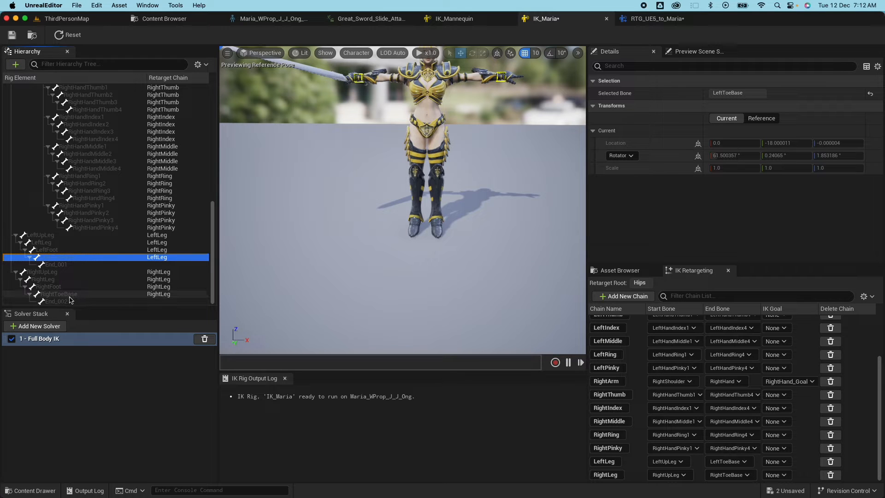
right_click(77, 297)
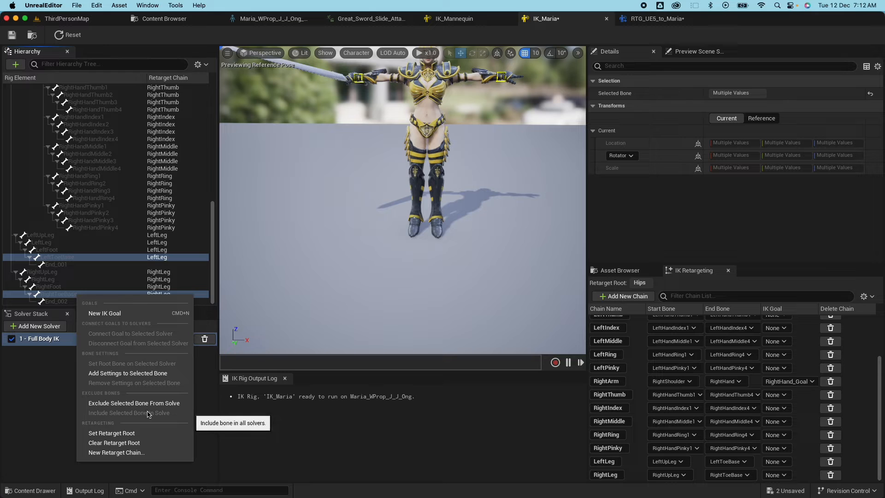
left_click(104, 313)
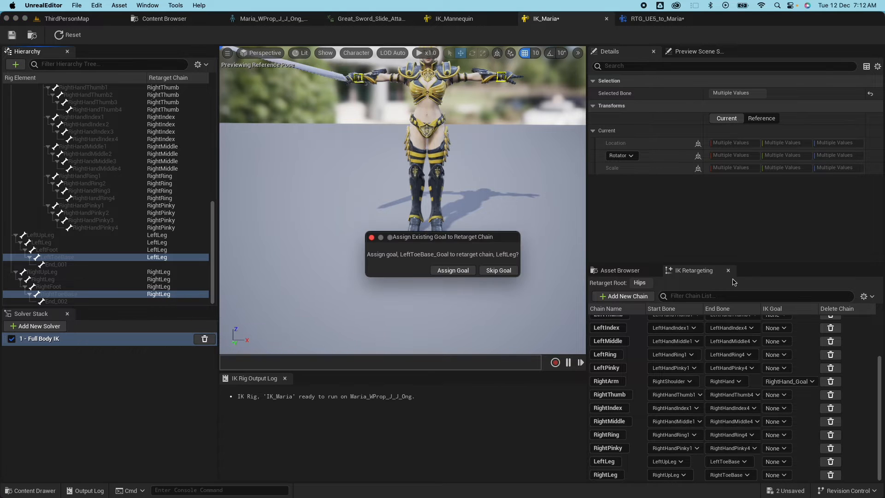
left_click(449, 271)
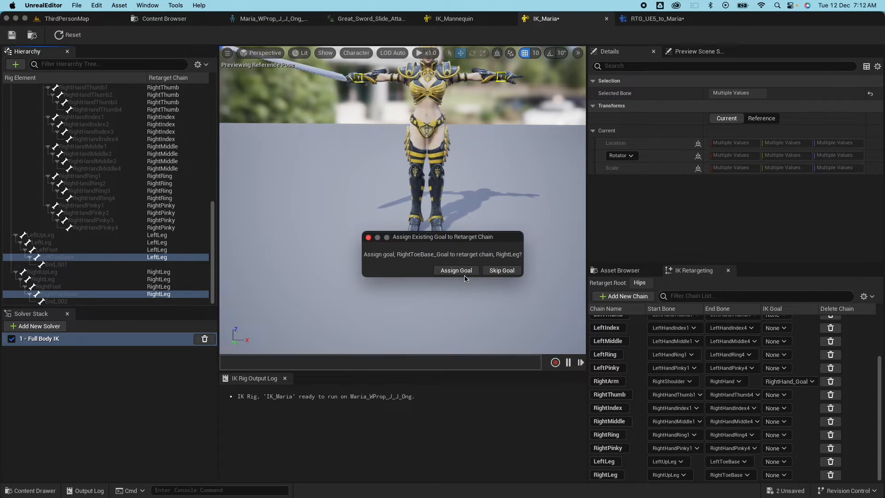
left_click(444, 270)
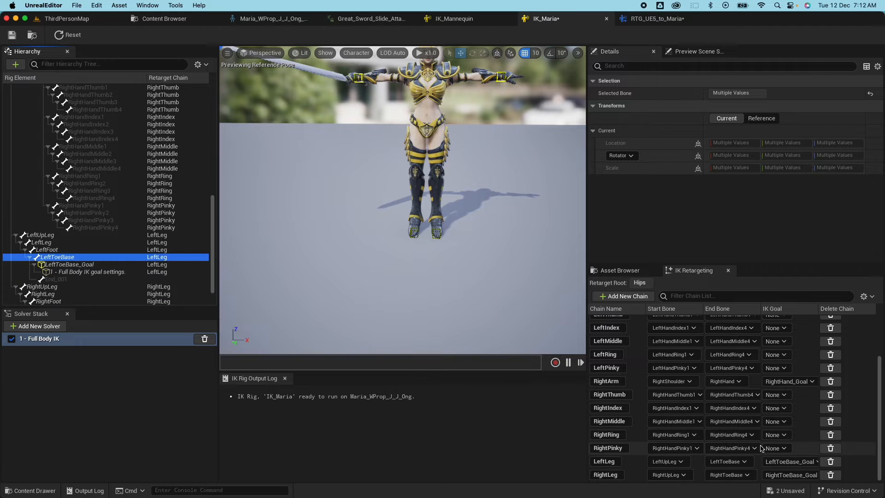
left_click(12, 35)
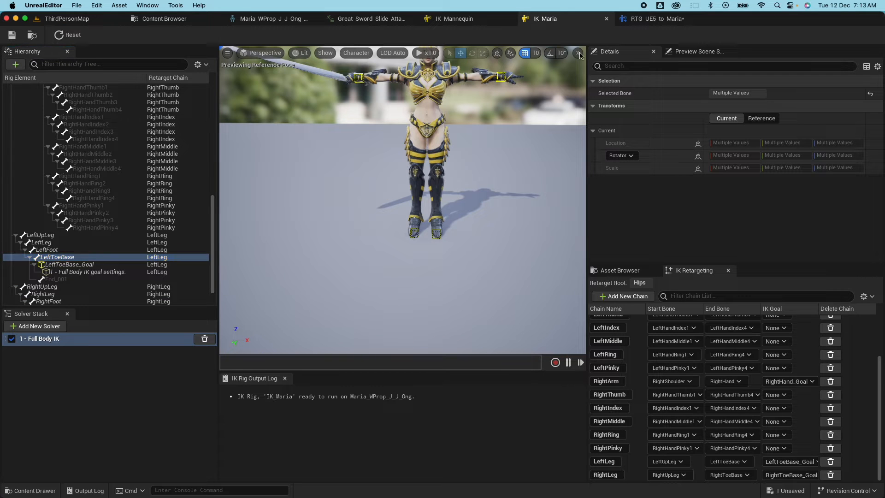
In RTG_UE5_to_Maria, play MM_Walk_Fwd on Maria and show the Chain Mapping list.
left_click(654, 20)
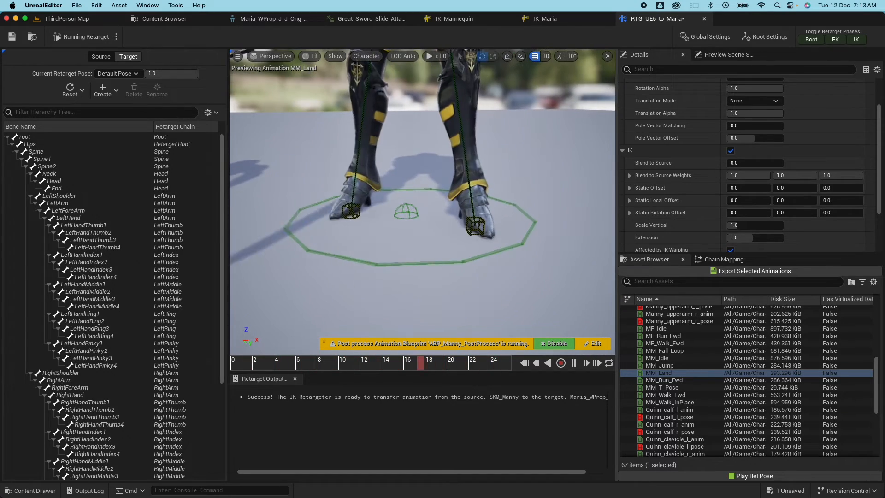
left_click(665, 395)
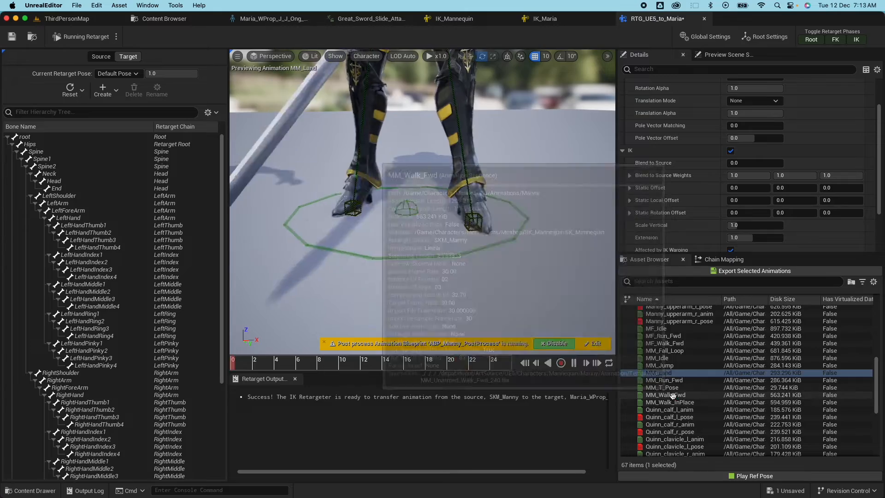
scroll(491, 239, "down", 8)
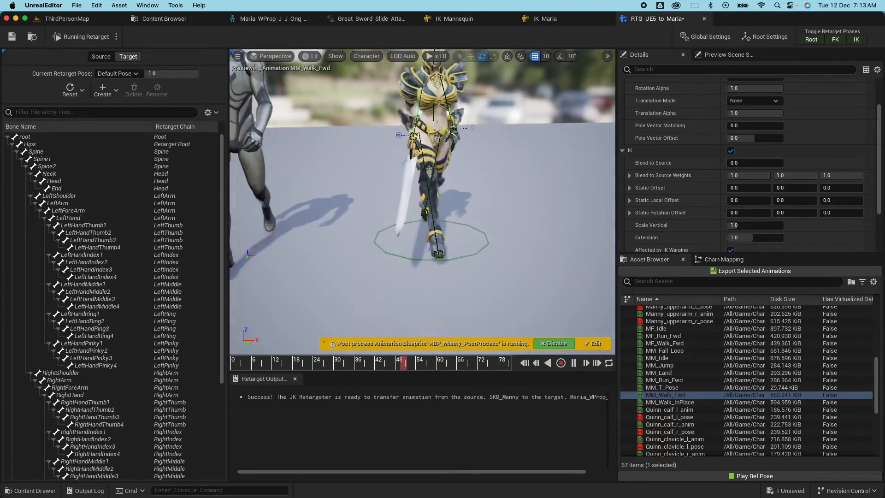
left_click_drag(480, 273, 501, 262)
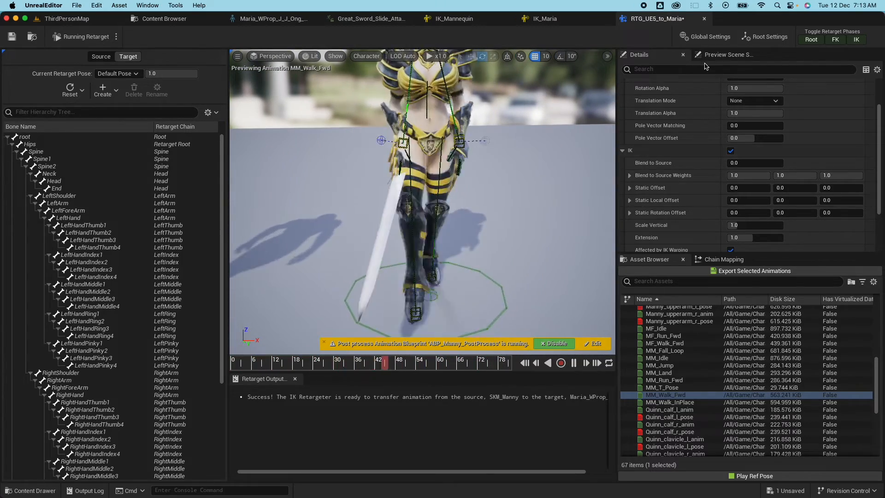
left_click(724, 259)
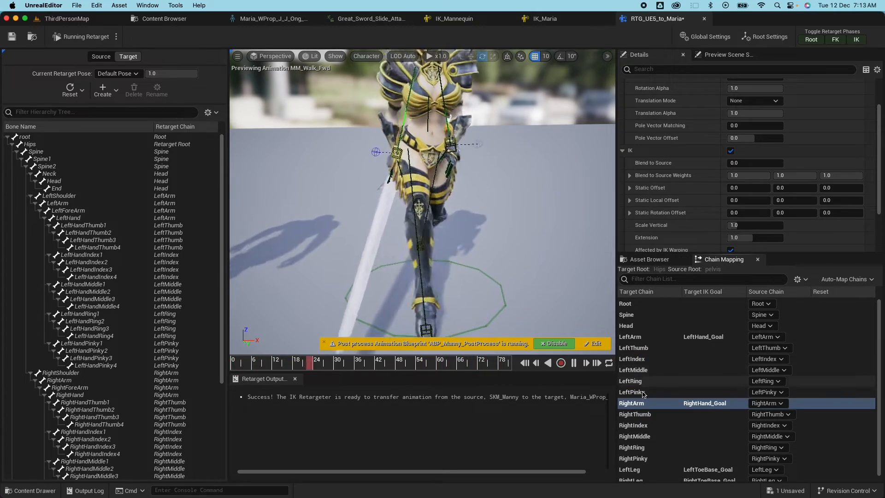
Give the RightArm chain IK Blend to Source 1.0 and Static Offset X of -5.0.
left_click(641, 392)
left_click(641, 404)
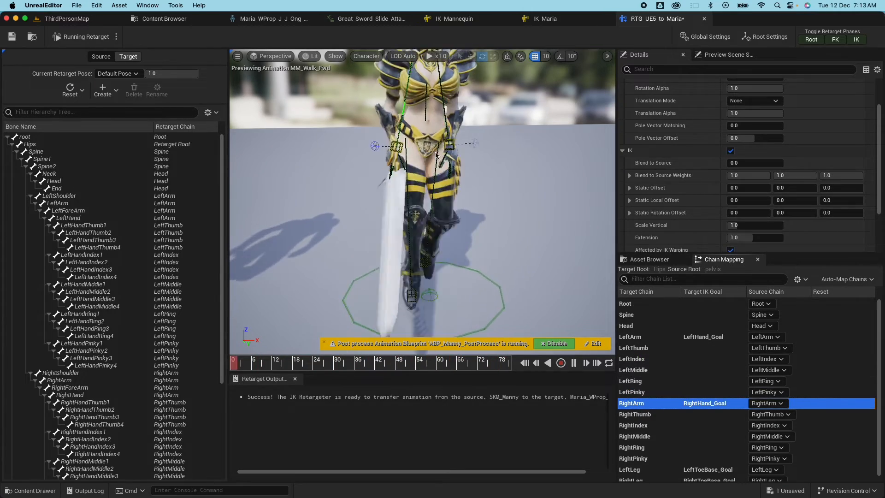
scroll(696, 110, "up", 3)
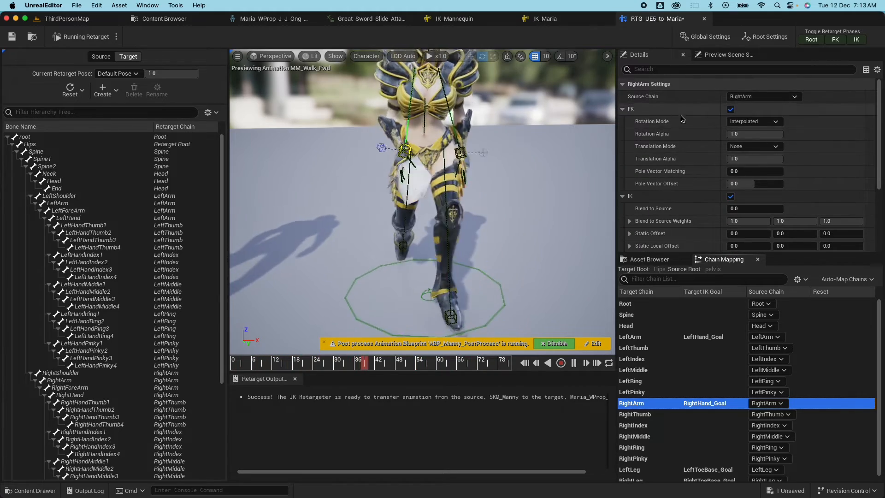
scroll(671, 158, "down", 2)
scroll(670, 158, "down", 2)
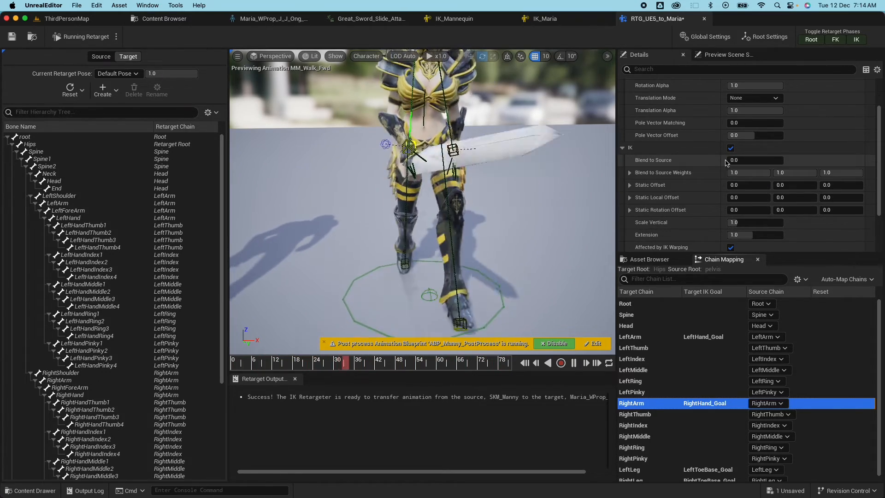
left_click_drag(728, 160, 734, 160)
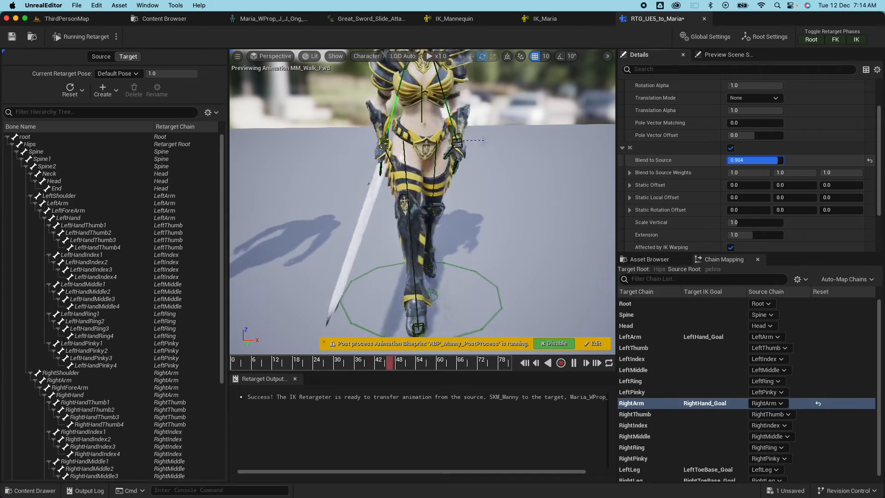
left_click_drag(422, 202, 413, 148)
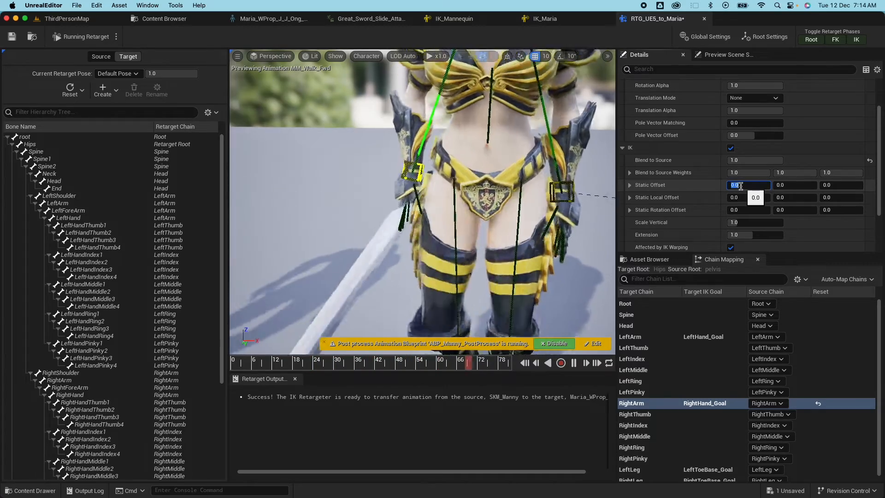
type("-4")
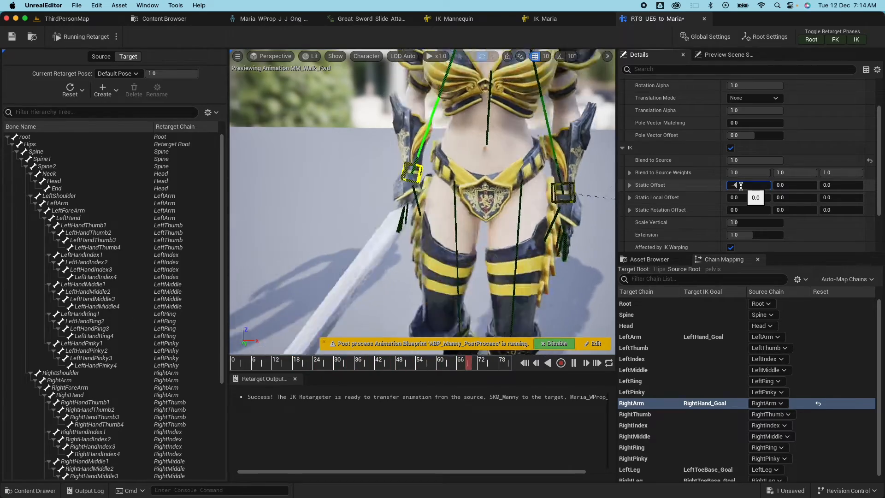
key("Return")
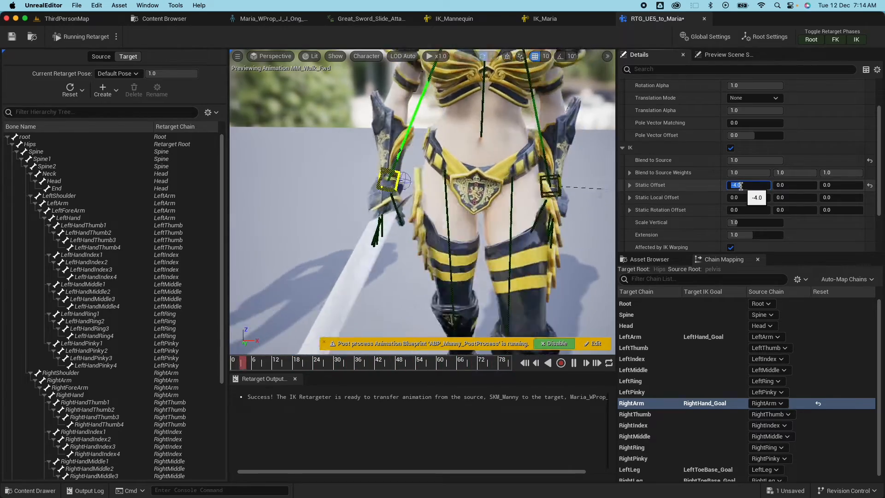
type("-5")
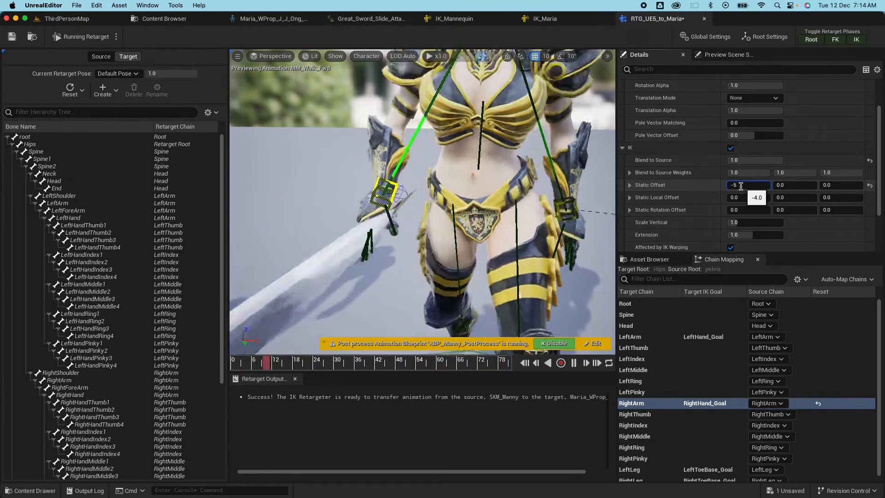
key("Return")
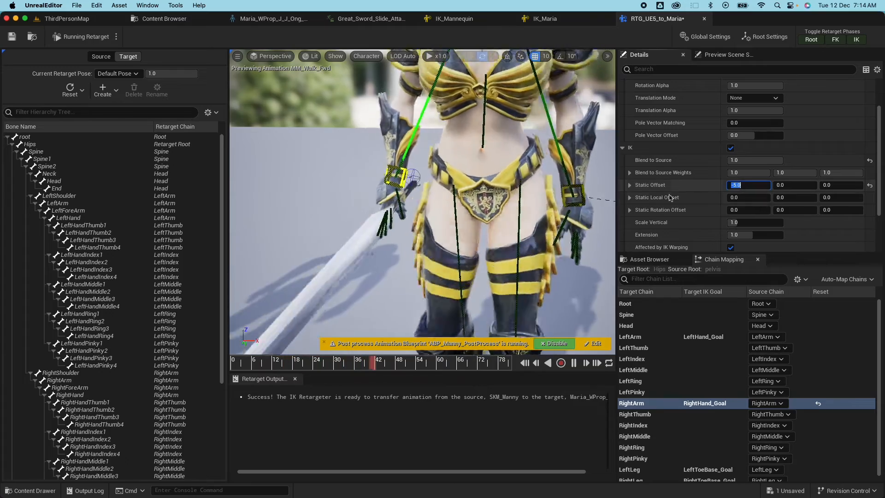
left_click_drag(421, 213, 453, 209)
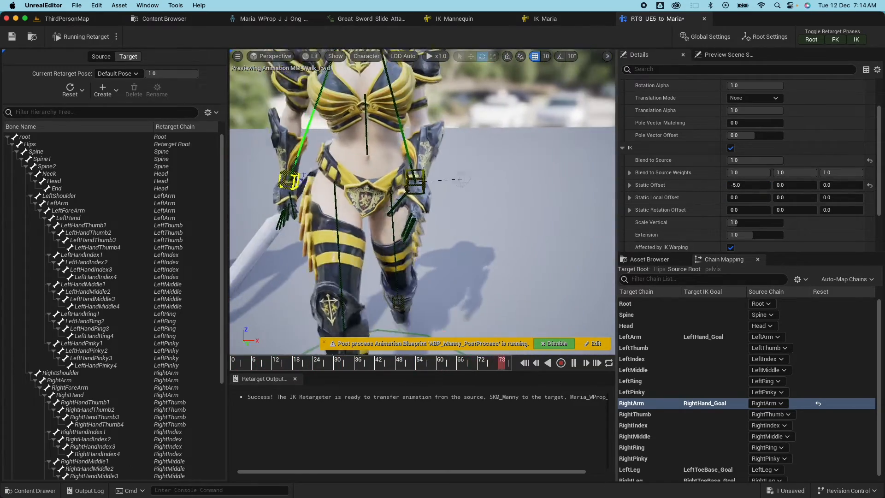
Set the LeftArm chain's Blend to Source to 0.608 and save the retargeter.
left_click(645, 336)
left_click_drag(737, 160, 761, 160)
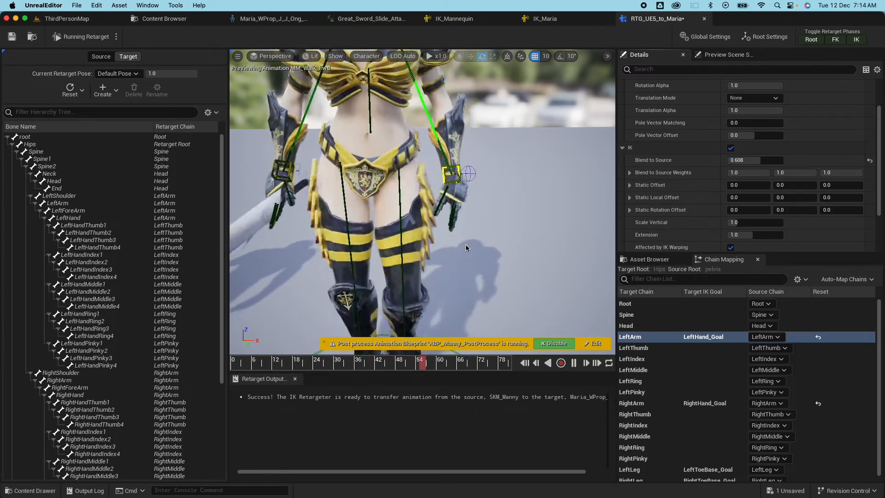
scroll(466, 244, "up", 5)
scroll(465, 244, "down", 5)
key("super+s")
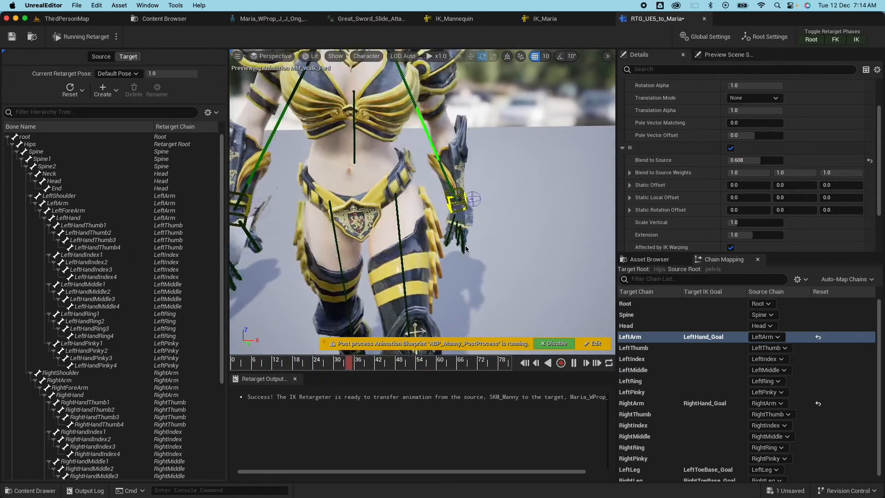
scroll(465, 244, "up", 7)
scroll(465, 244, "down", 7)
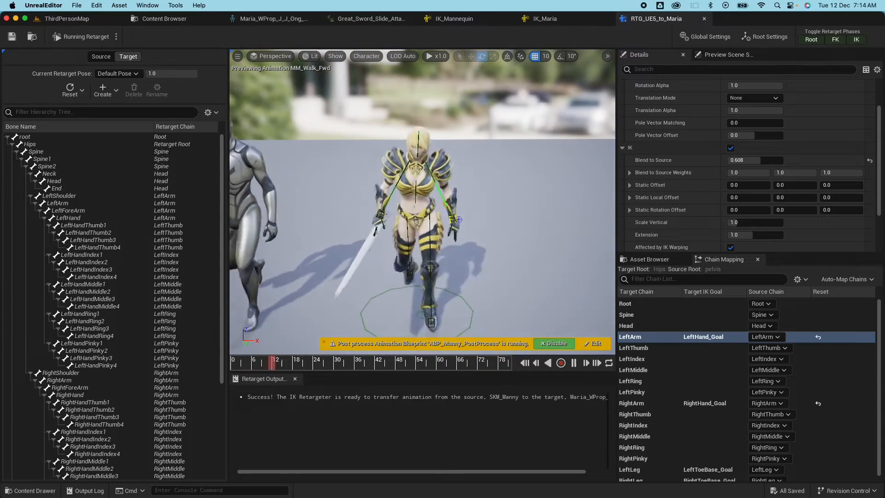
left_click(648, 258)
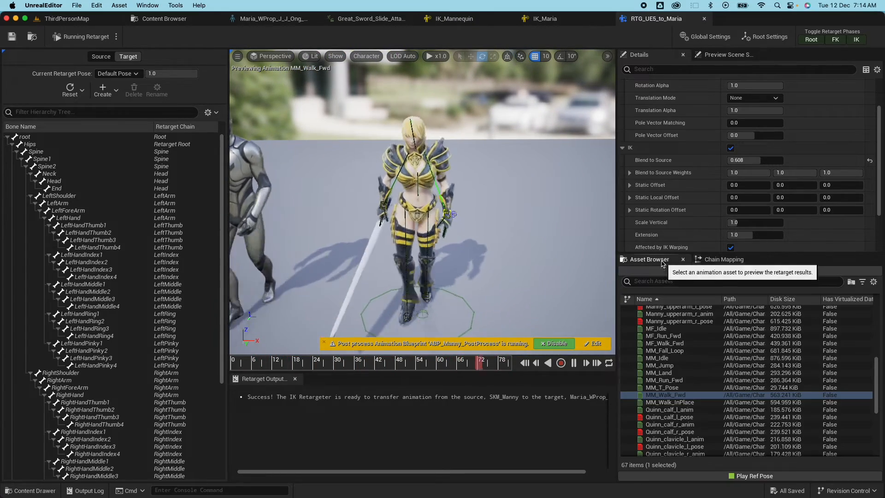
Preview MM_Run_Fwd, MF_Walk_Fwd, MF_Run_Fwd and MM_Walk_Fwd on Maria, then return to IK_Maria.
left_click(670, 380)
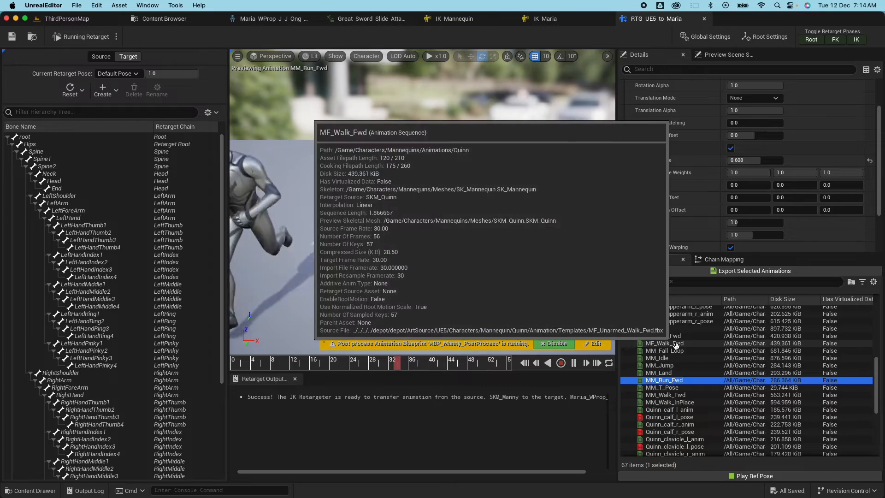
left_click(676, 343)
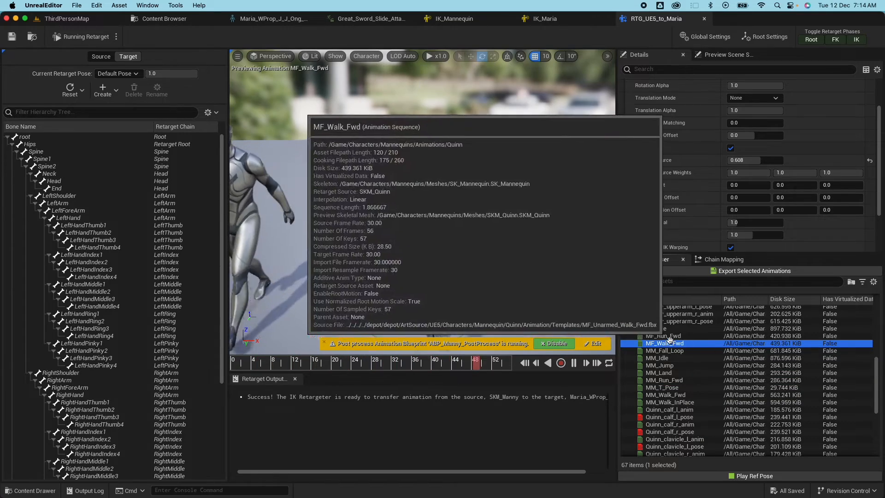
left_click(673, 335)
left_click(670, 395)
left_click_drag(510, 290, 483, 323)
right_click_drag(483, 323, 479, 334)
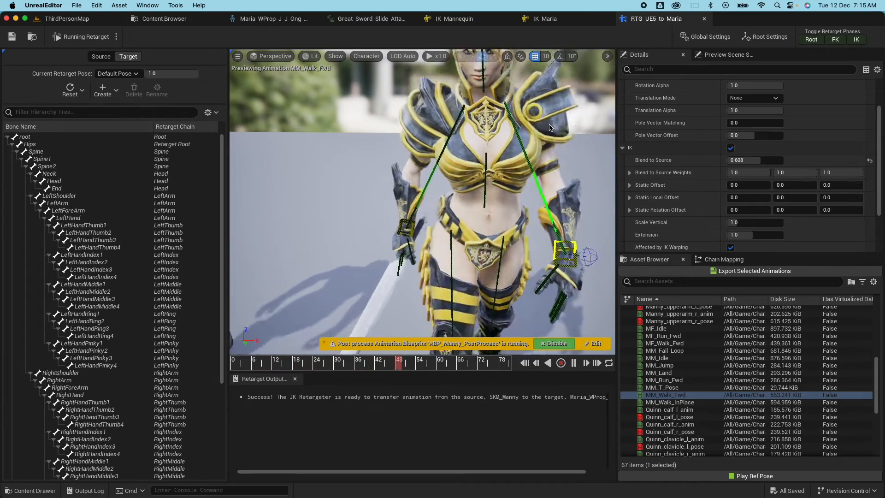
left_click_drag(450, 126, 454, 155)
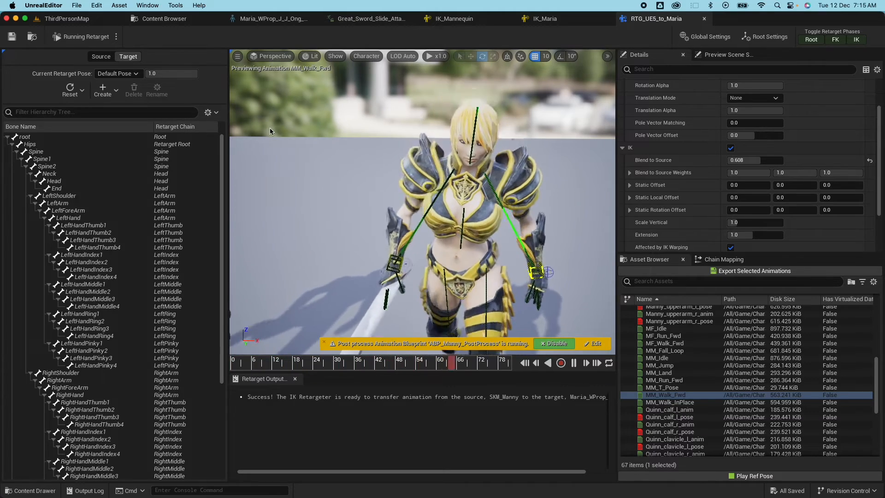
left_click(545, 20)
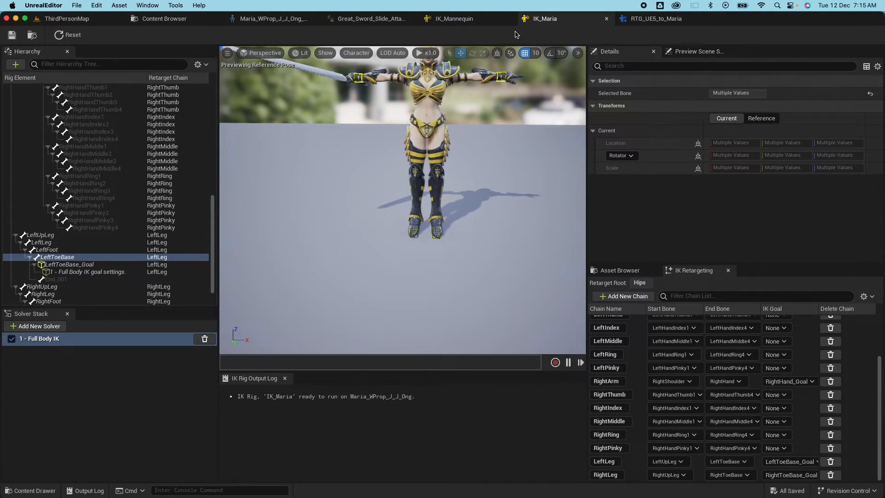
Add Full Body IK bone settings to the LeftShoulder bone.
scroll(80, 219, "up", 10)
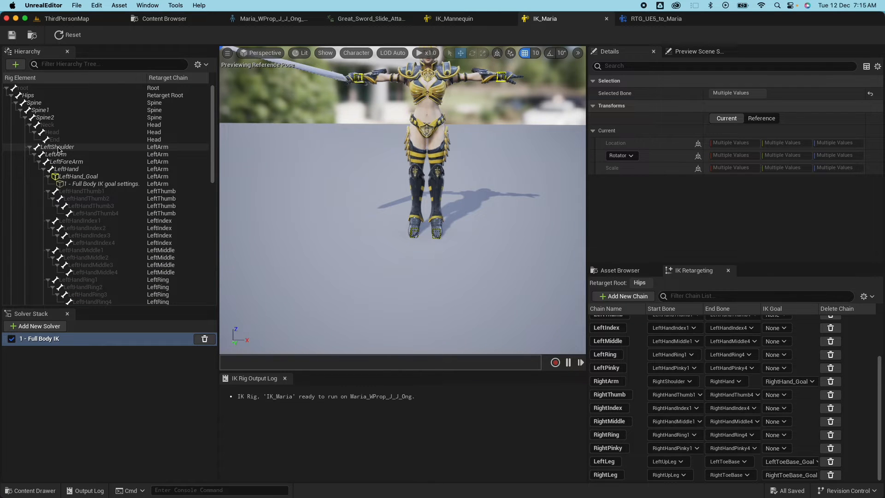
left_click(58, 148)
left_click(51, 341)
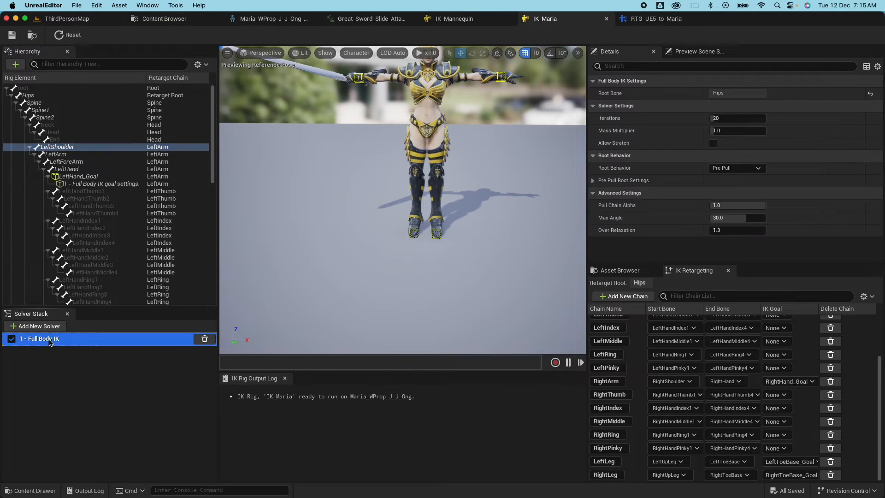
left_click(63, 148)
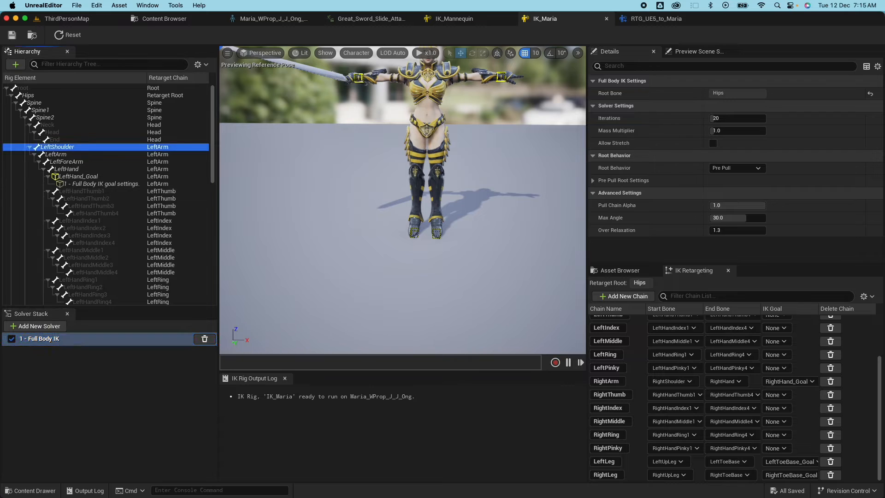
right_click(67, 149)
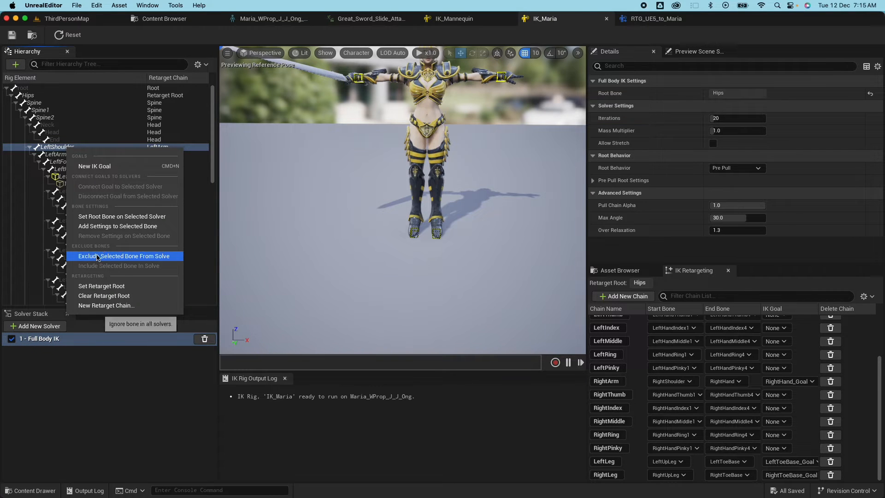
left_click(115, 226)
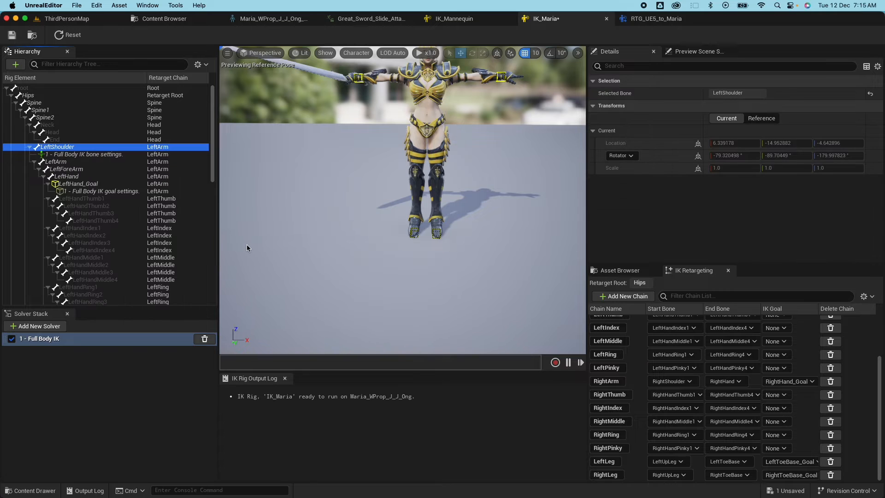
left_click(63, 155)
Drag the LeftHand_Goal inward to test the left arm, then reselect LeftShoulder's settings.
scroll(515, 232, "up", 6)
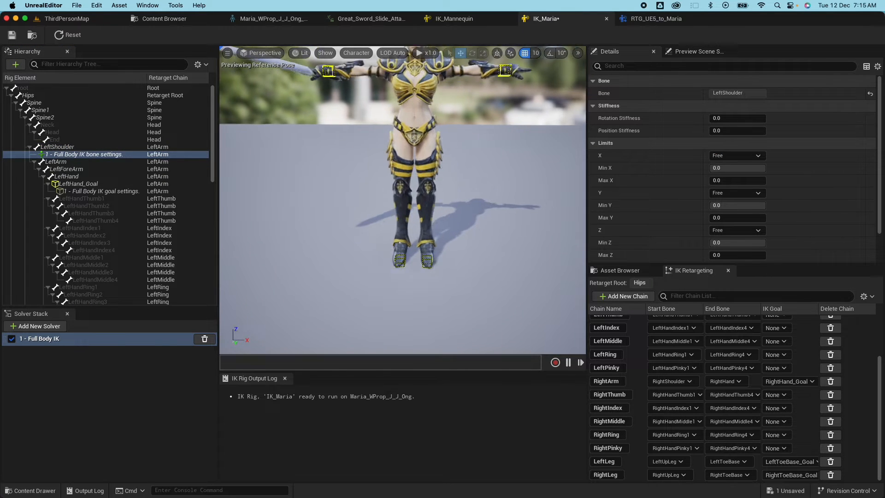
mouse_move(515, 232)
middle_mouse_down()
mouse_move(532, 184)
mouse_move(546, 182)
mouse_move(514, 239)
middle_mouse_up()
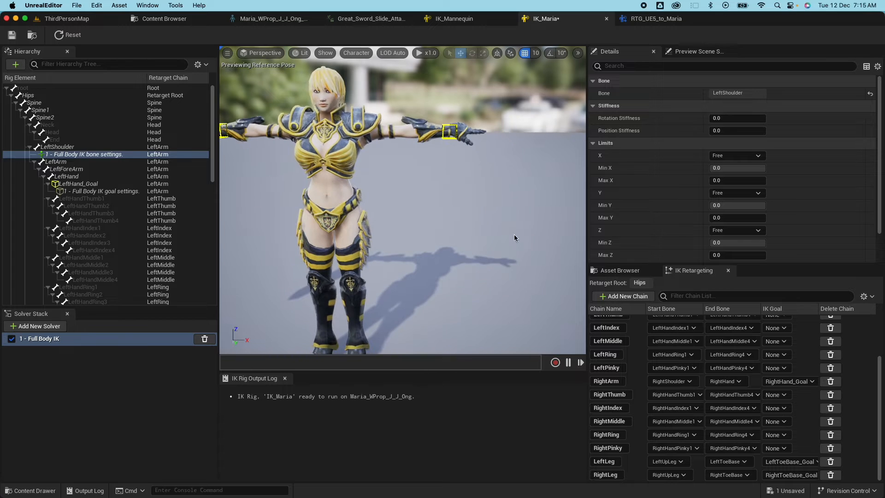
left_click(450, 129)
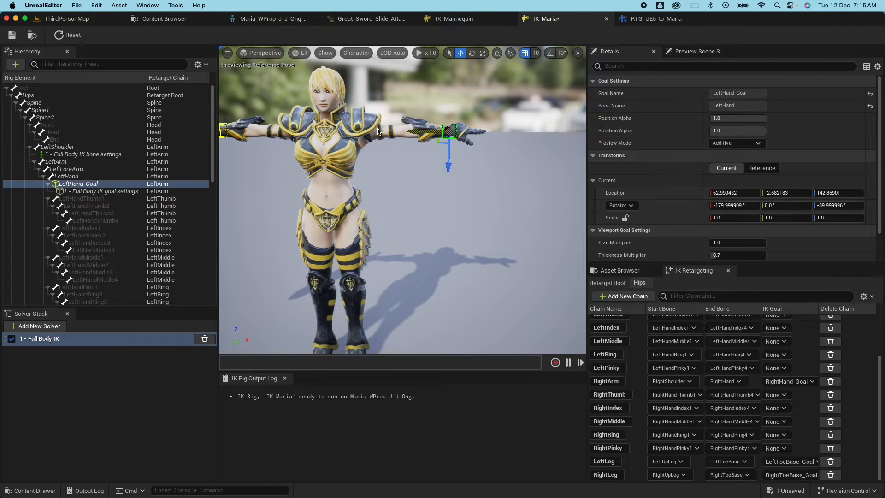
mouse_move(420, 132)
left_mouse_down()
mouse_move(368, 135)
mouse_move(507, 138)
mouse_move(367, 142)
mouse_move(432, 144)
left_mouse_up()
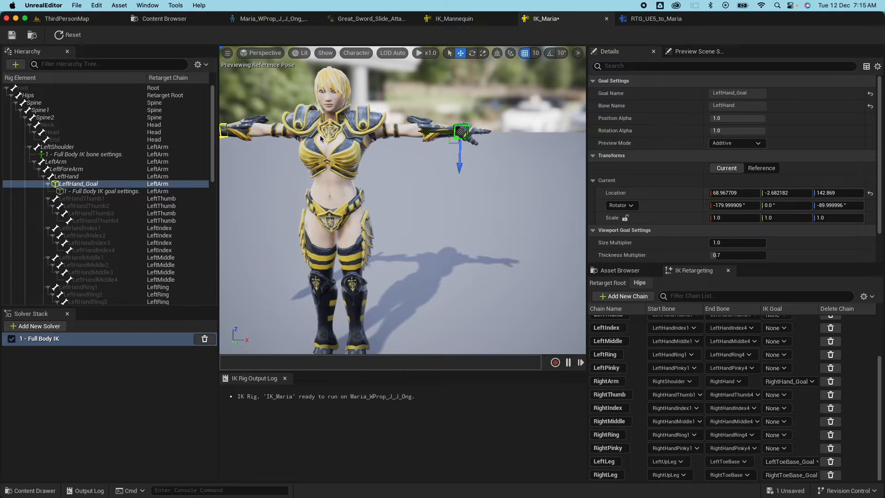
left_click(77, 155)
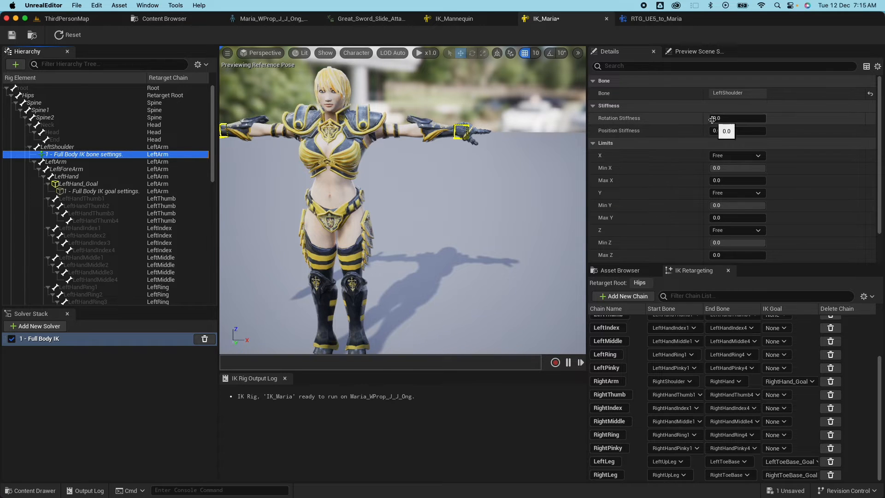
Set LeftShoulder rotation and position stiffness to 1.0 and retest by pulling LeftHand_Goal.
key("Return")
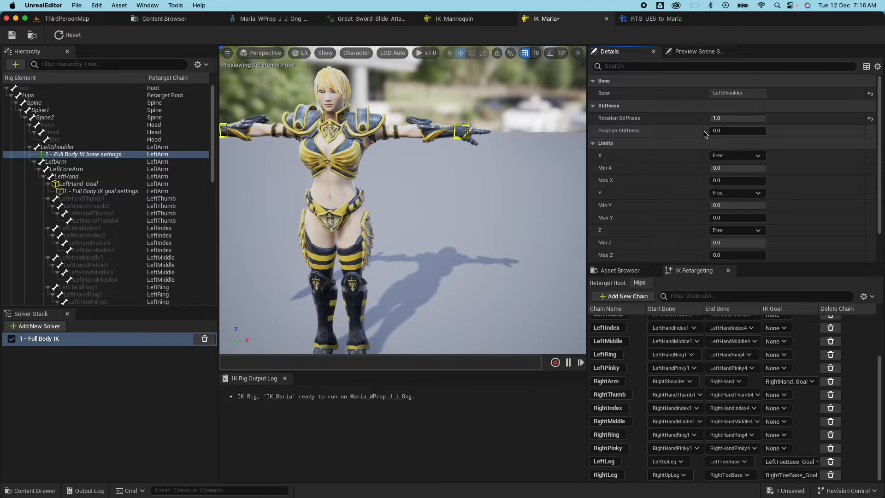
left_click_drag(711, 133, 765, 133)
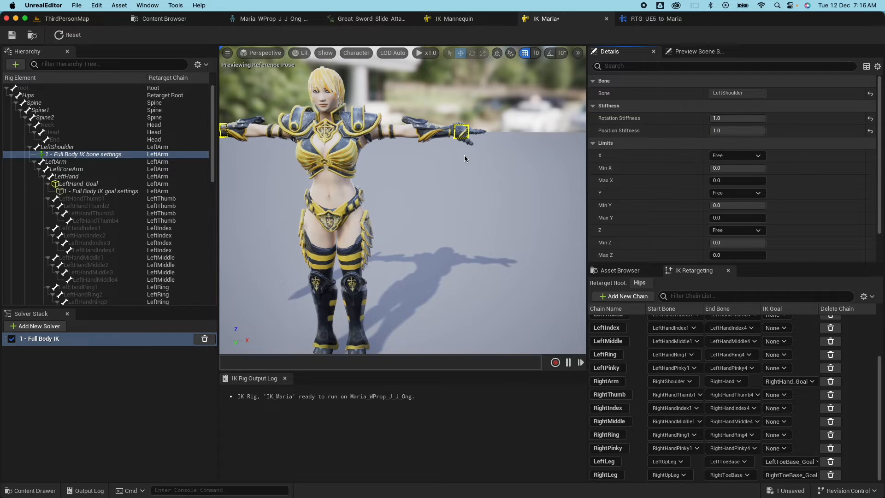
left_click(73, 184)
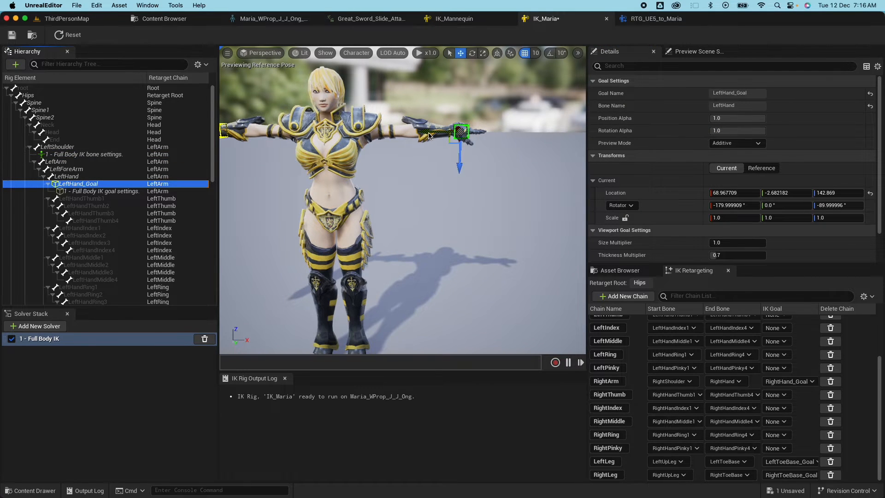
right_click_drag(463, 129, 442, 129)
mouse_move(462, 130)
left_mouse_down()
mouse_move(386, 137)
mouse_move(461, 143)
left_mouse_up()
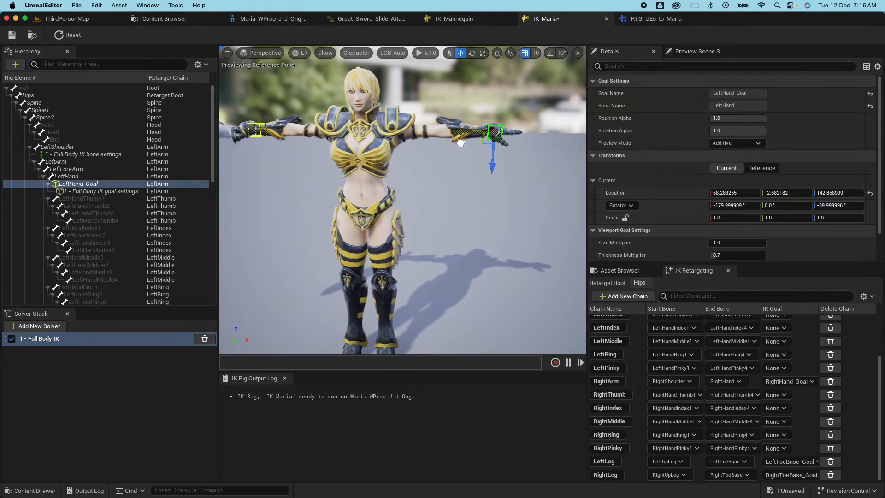
left_click(64, 154)
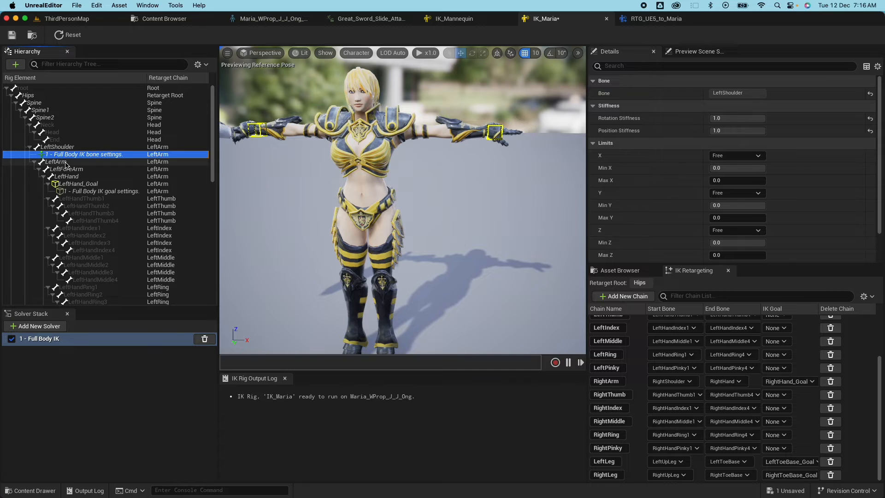
Add Full Body IK bone settings to RightShoulder with stiffness 1.0.
scroll(74, 198, "down", 5)
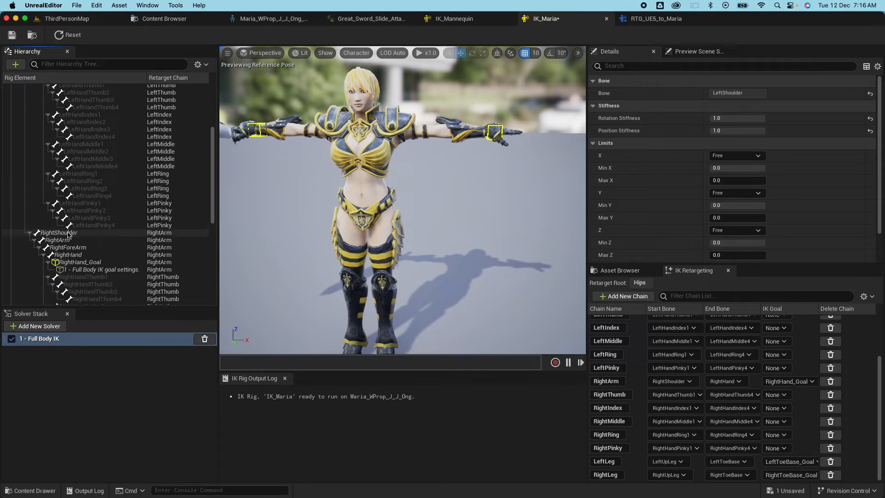
left_click(69, 233)
right_click(71, 234)
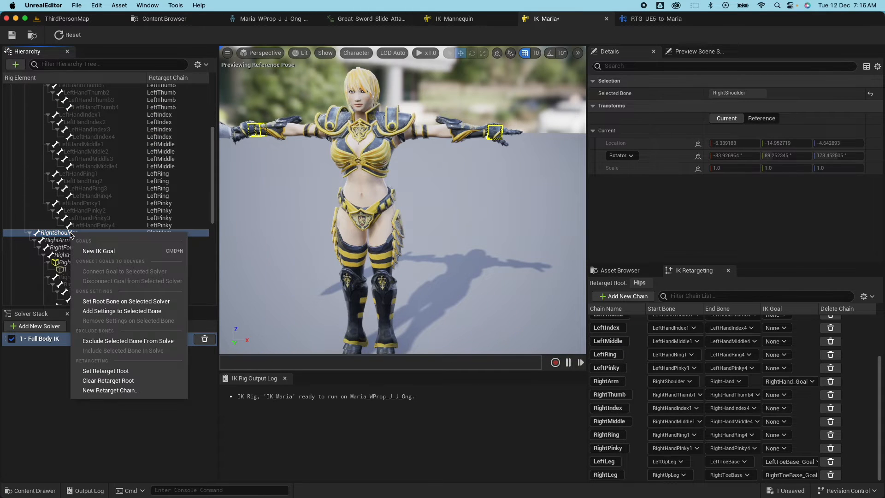
left_click(122, 311)
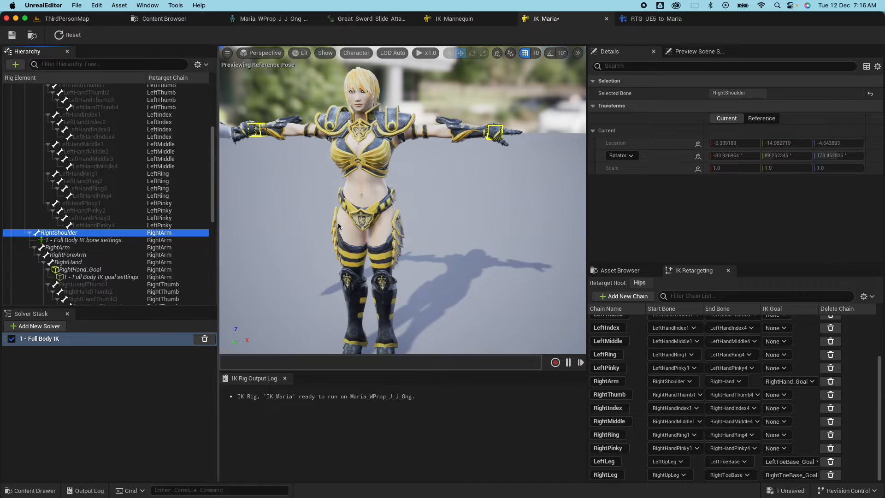
left_click(82, 240)
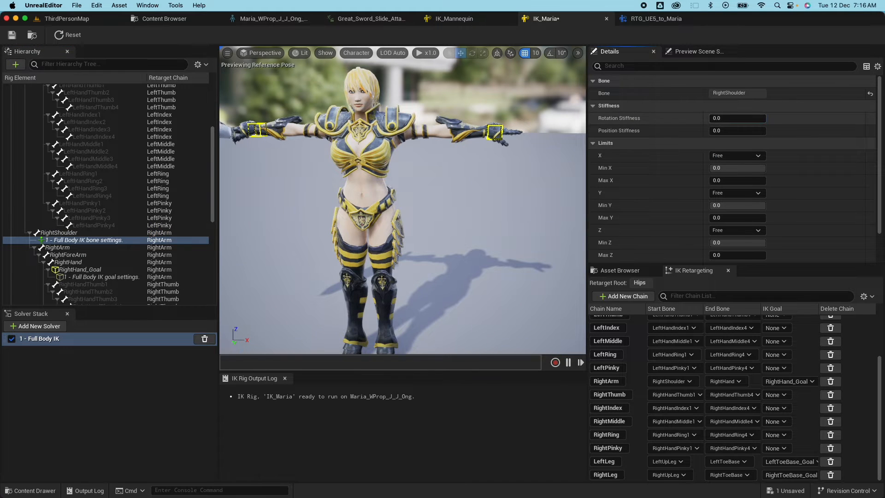
key("Return")
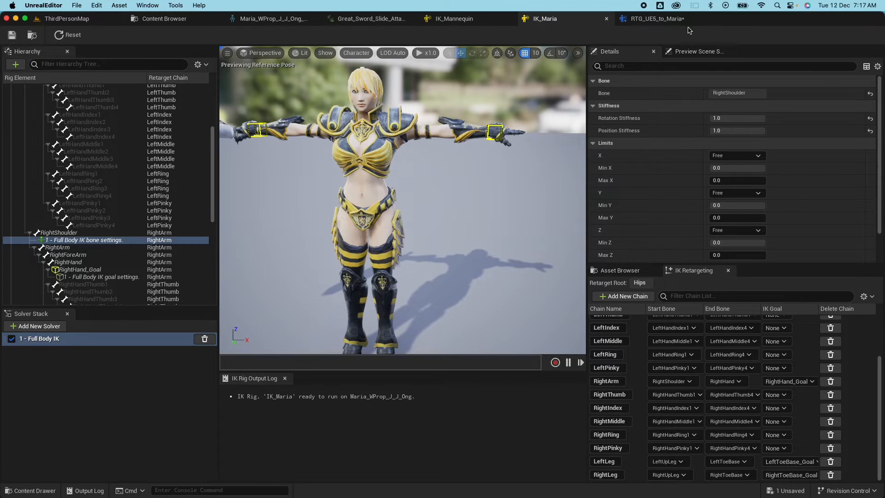
Back in RTG_UE5_to_Maria, zoom in and select the LeftArm row in Chain Mapping.
left_click(657, 19)
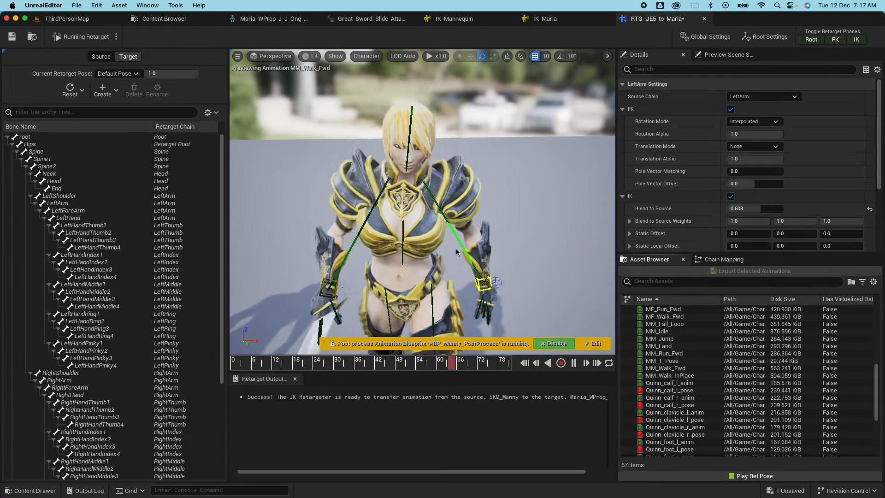
scroll(461, 253, "up", 5)
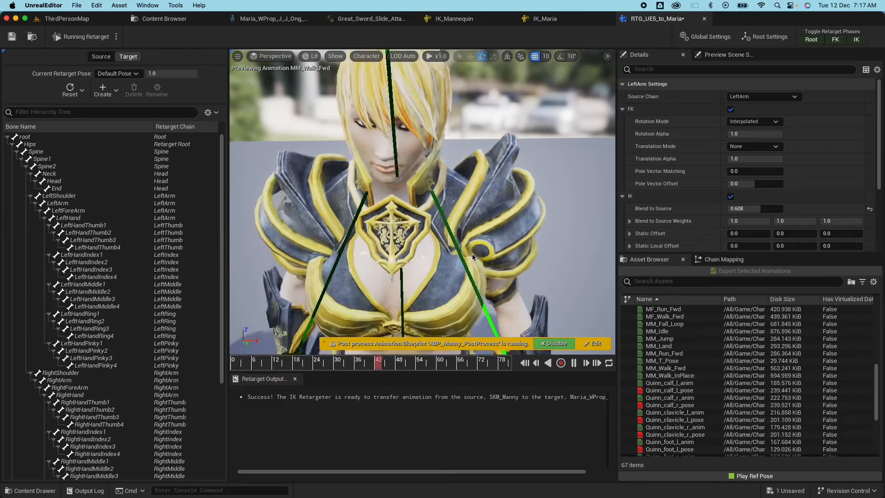
left_click(724, 259)
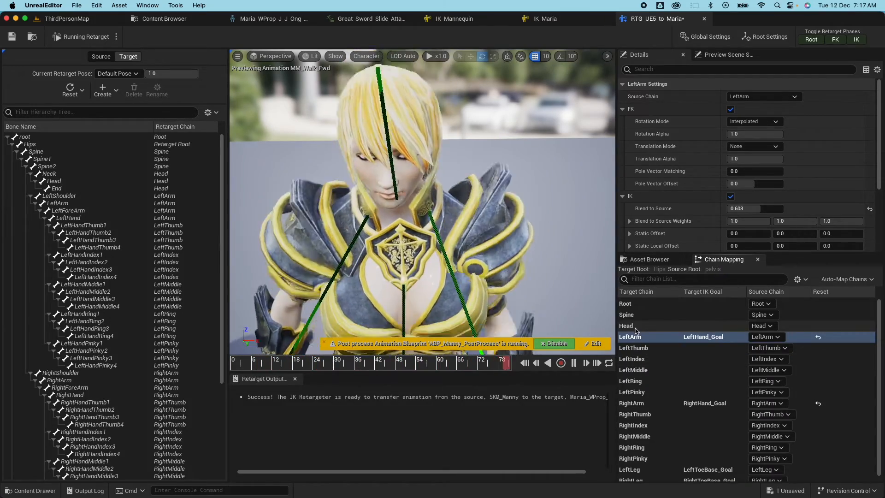
left_click(635, 328)
left_click(638, 337)
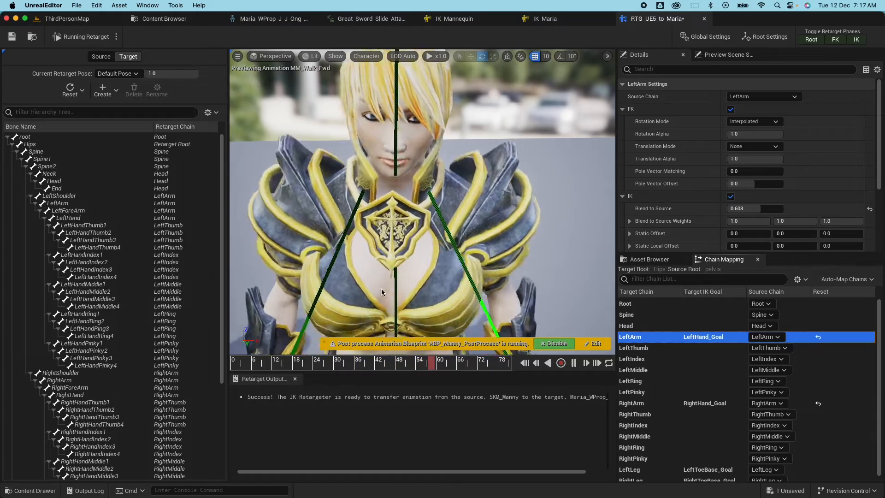
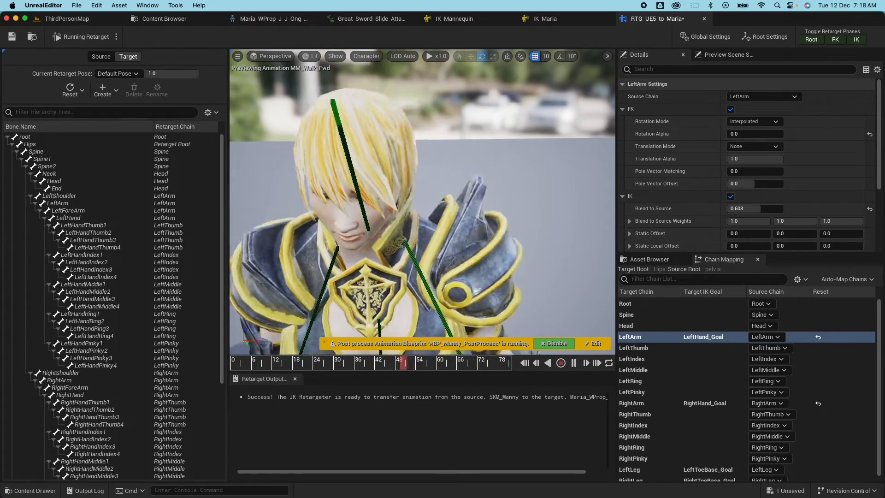
Select the RightArm chain in Chain Mapping and set its FK Rotation Alpha to 0.0.
scroll(404, 212, "down", 10)
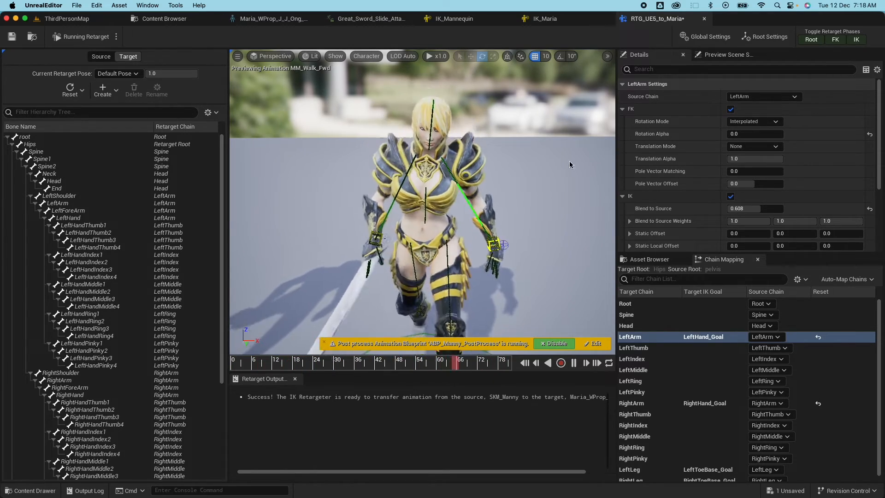
left_click(641, 404)
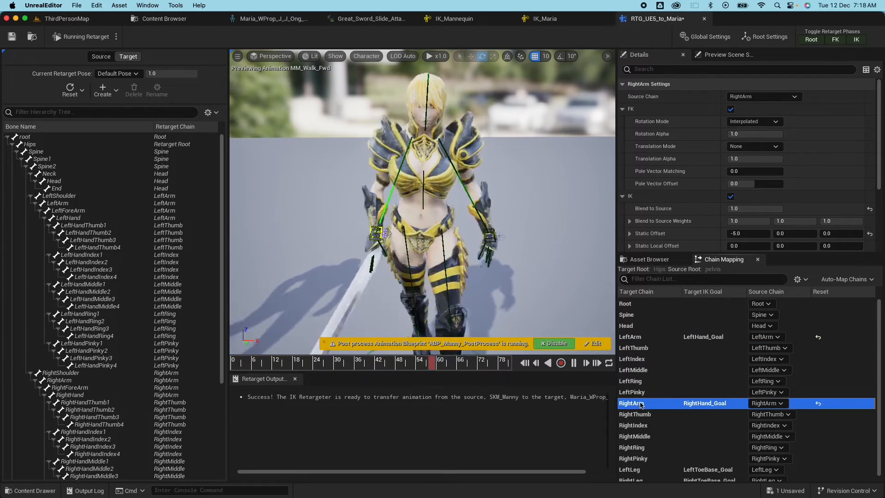
left_click(780, 132)
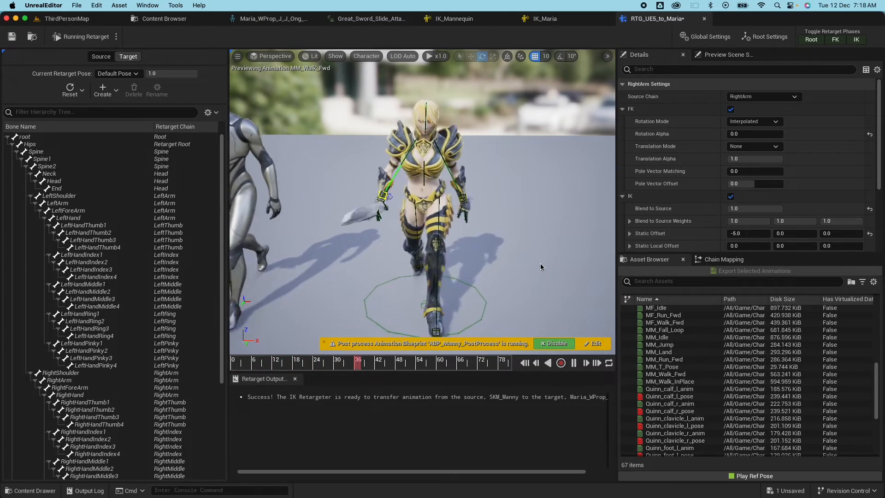
Export the retargeted MM_Walk_Fwd into Content and open it to watch Maria walk.
left_click(665, 373)
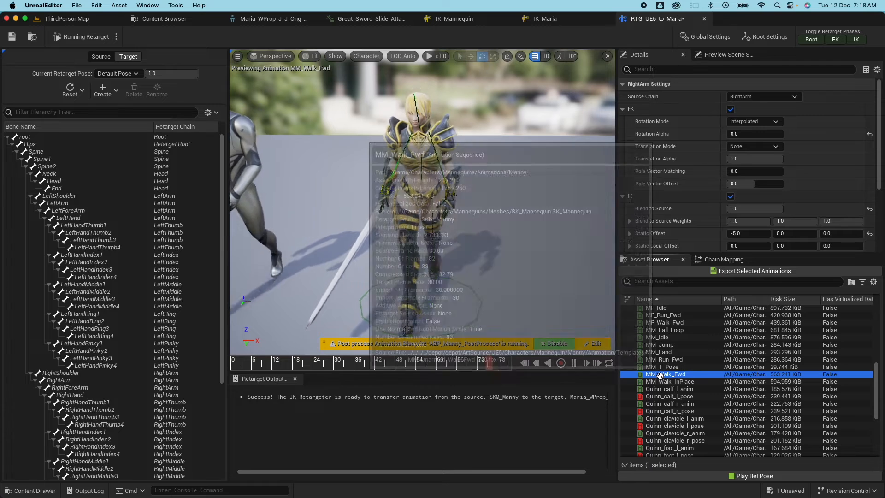
left_click(742, 273)
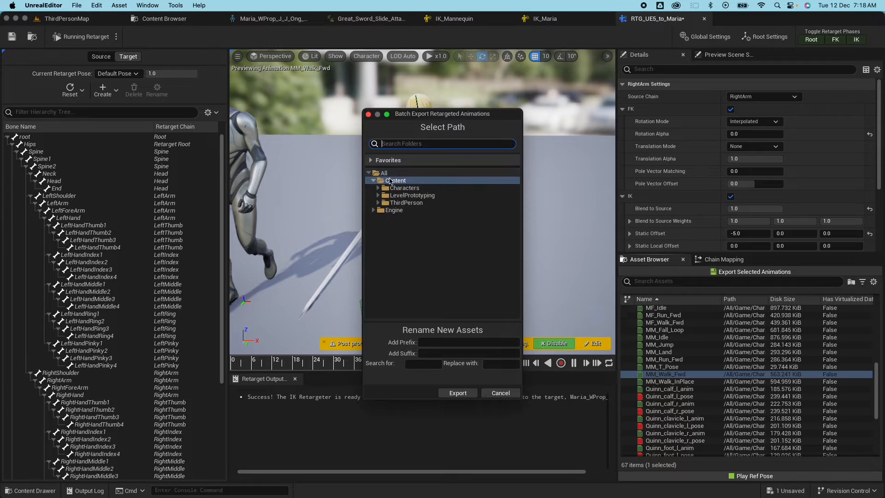
left_click(457, 393)
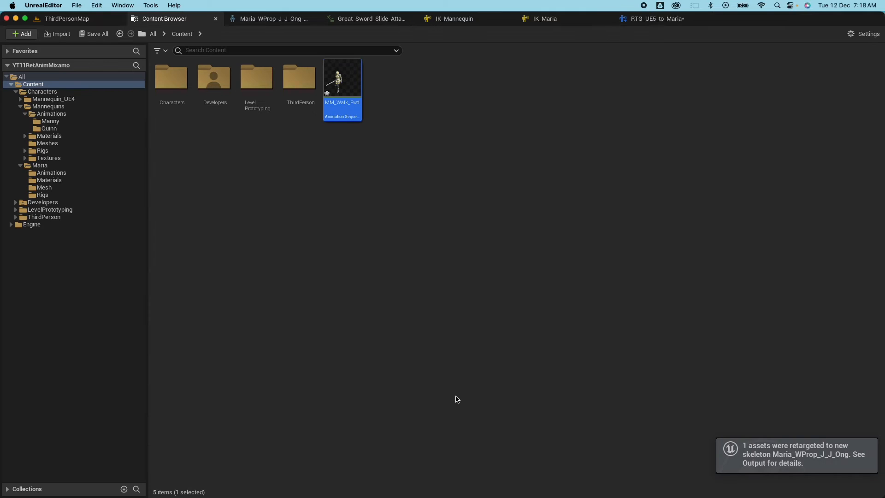
double_click(344, 79)
left_click_drag(458, 170, 401, 170)
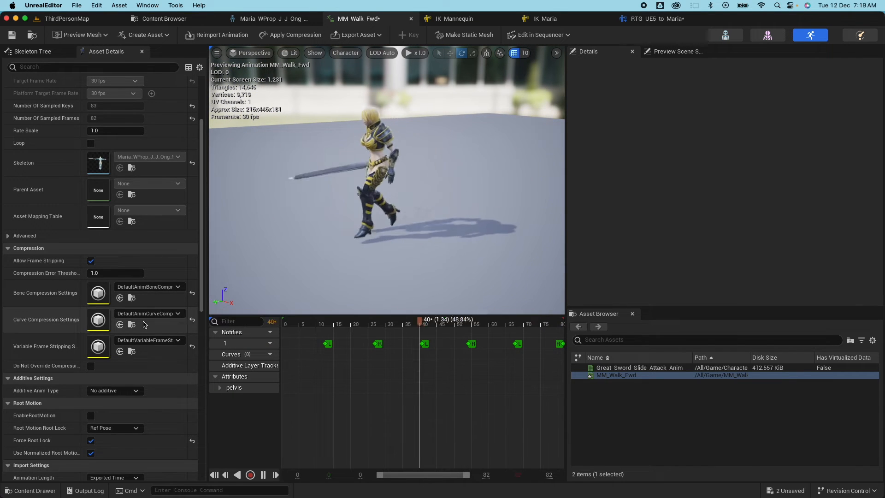
Turn off Force Root Lock on MM_Walk_Fwd and try root motion on, then off.
scroll(145, 366, "down", 3)
scroll(144, 367, "down", 2)
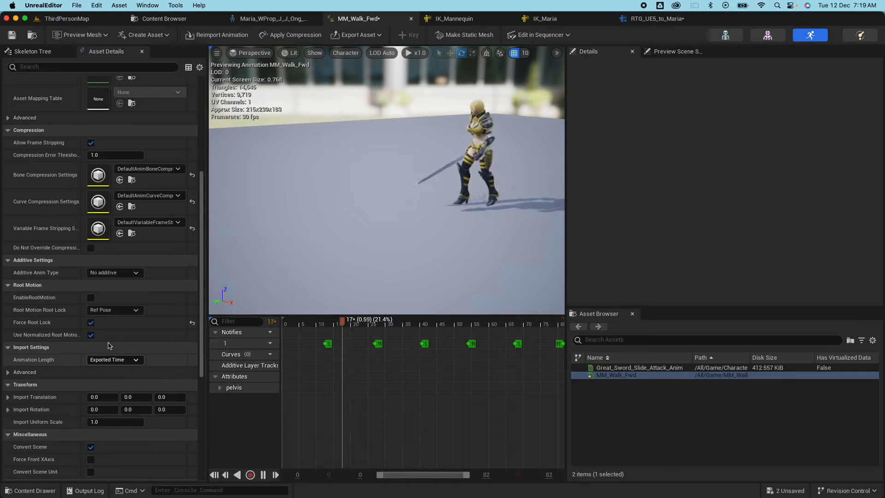
left_click(91, 322)
left_click(91, 297)
left_click(91, 297)
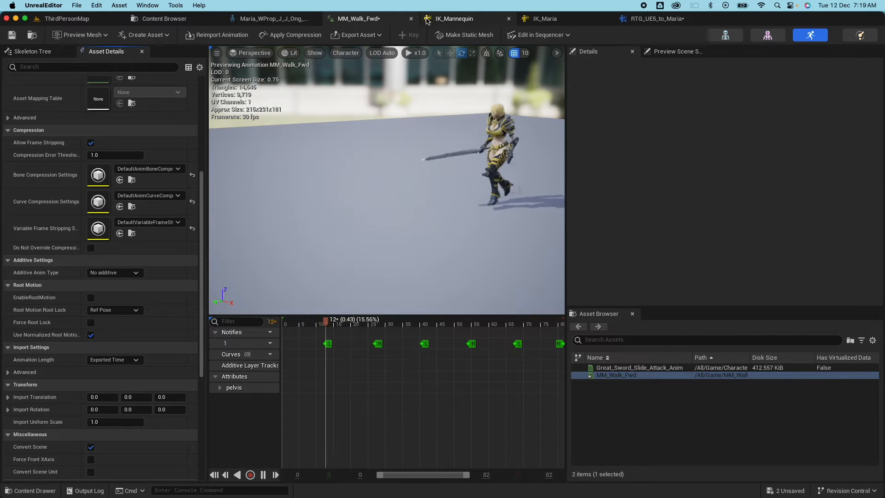
Close the walk animation, force-delete MM_Walk_Fwd from Content, and return to RTG_UE5_to_Maria.
left_click(411, 19)
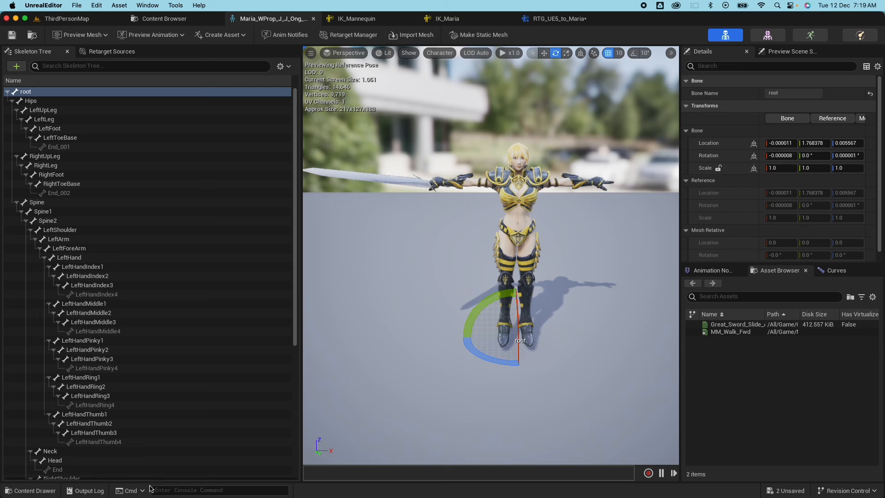
left_click(32, 490)
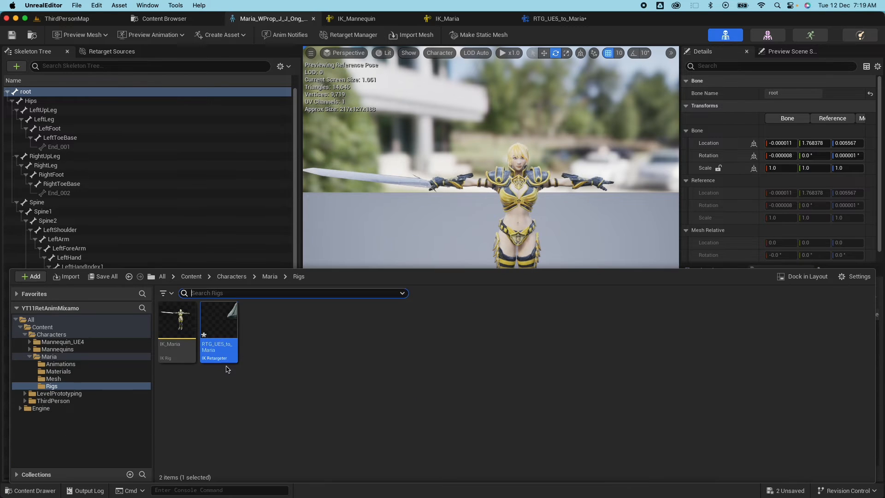
left_click(39, 327)
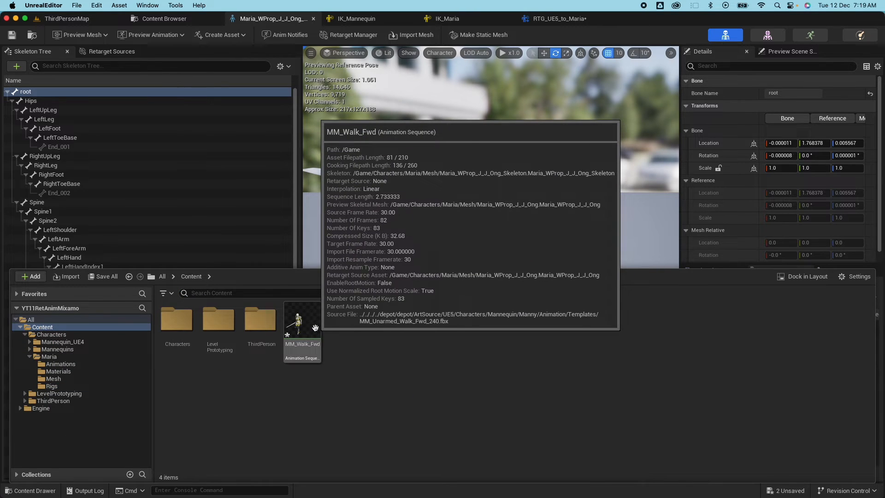
right_click(299, 332)
left_click(391, 350)
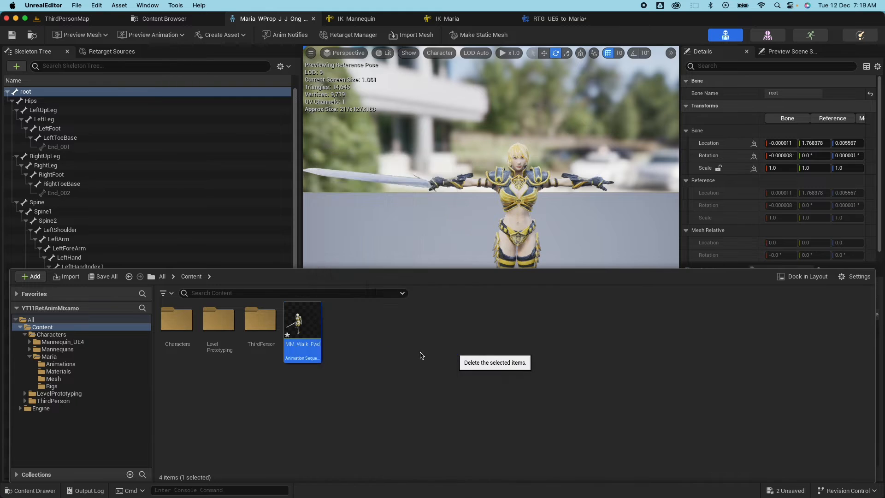
left_click(389, 409)
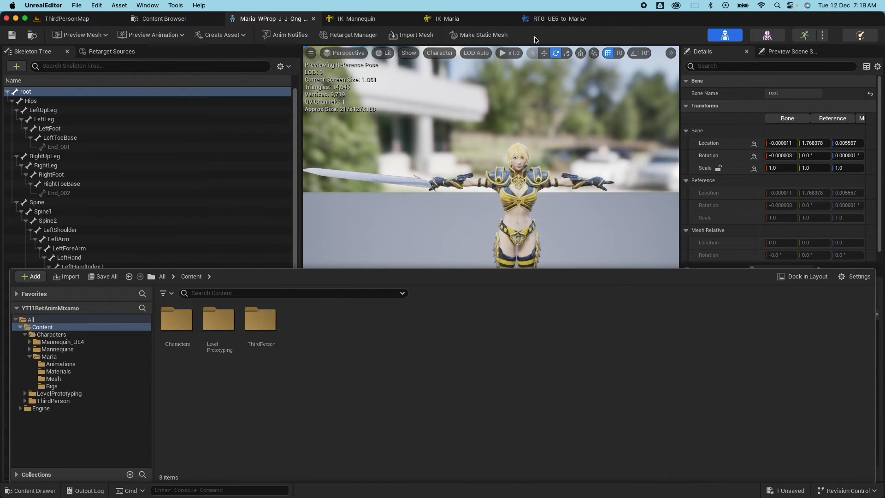
left_click(556, 18)
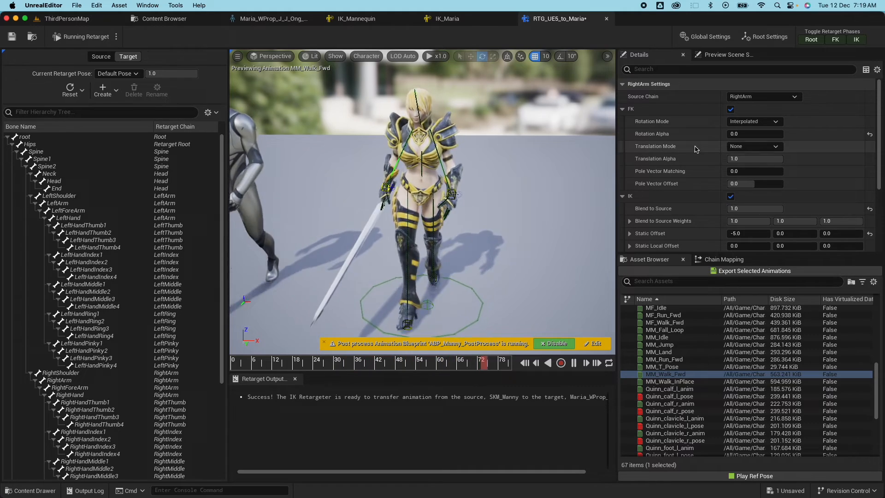
Set the Root chain's FK Translation Mode to Globally Scaled in Chain Mapping.
left_click(723, 258)
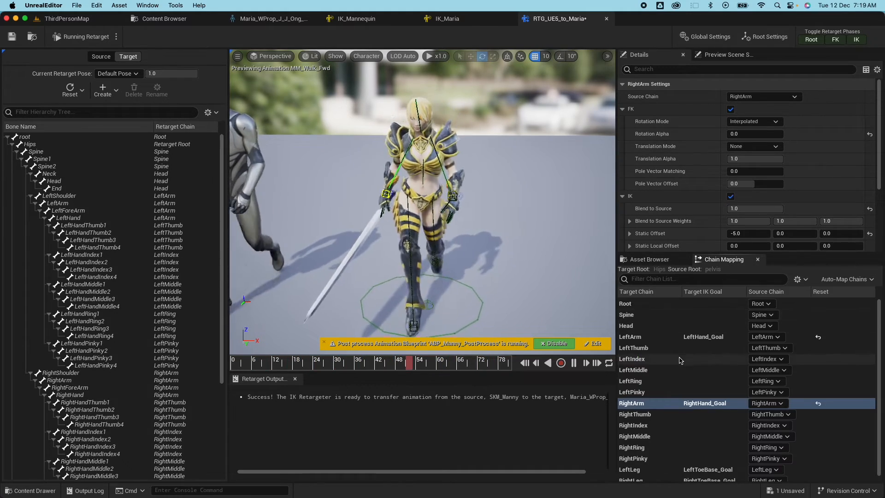
left_click(626, 303)
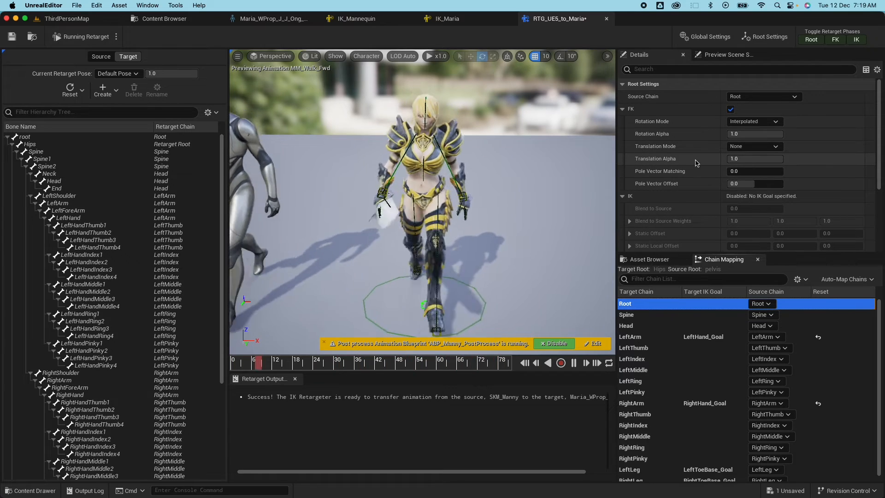
left_click(744, 146)
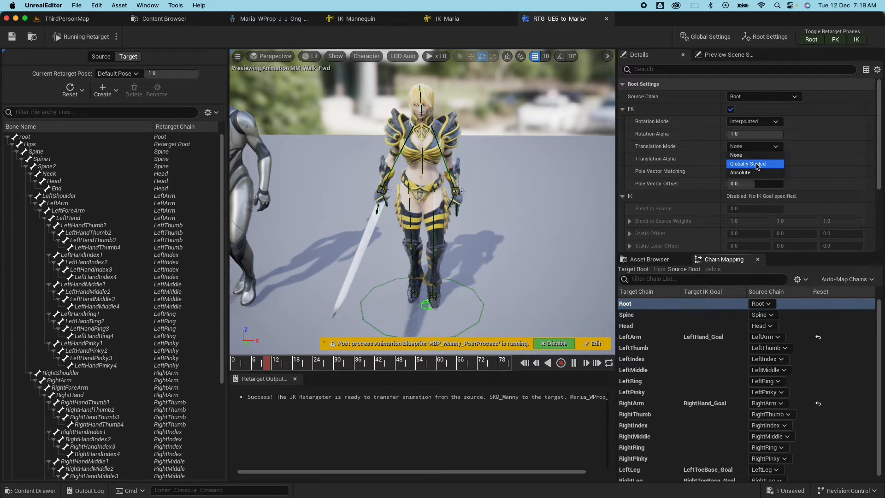
left_click(755, 164)
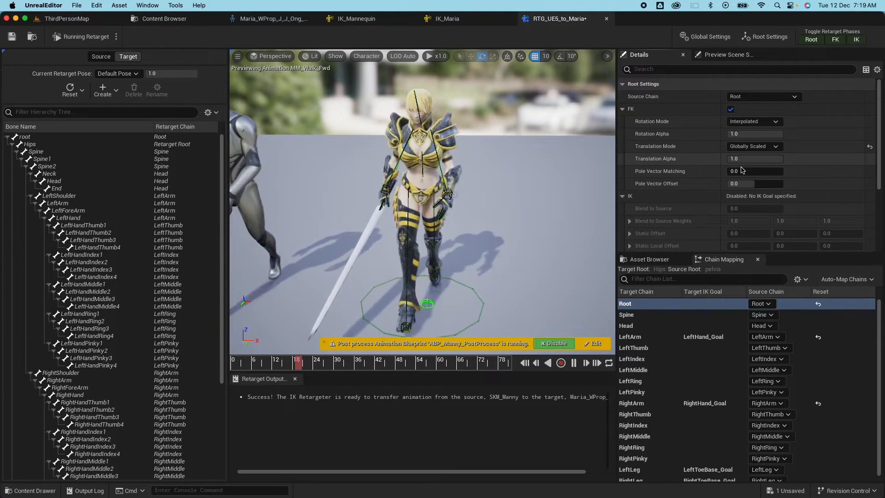
left_click(647, 261)
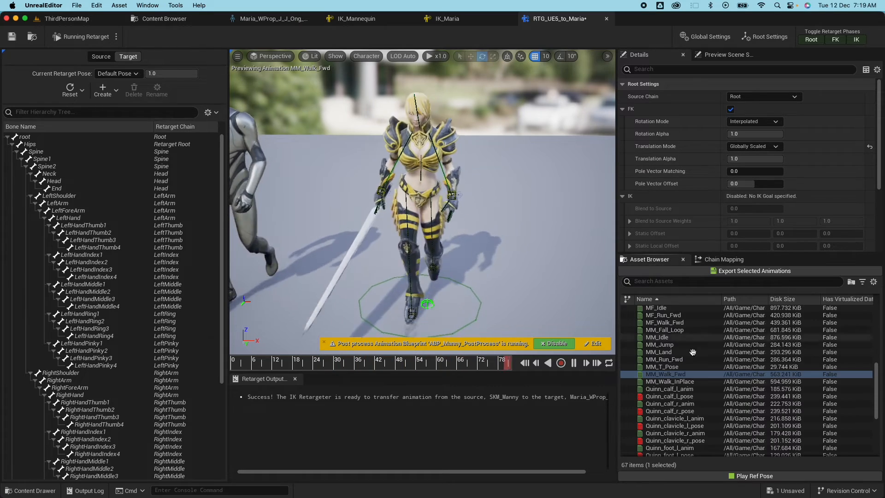
Re-export MM_Walk_Fwd into Content and open the newly exported asset.
left_click(752, 272)
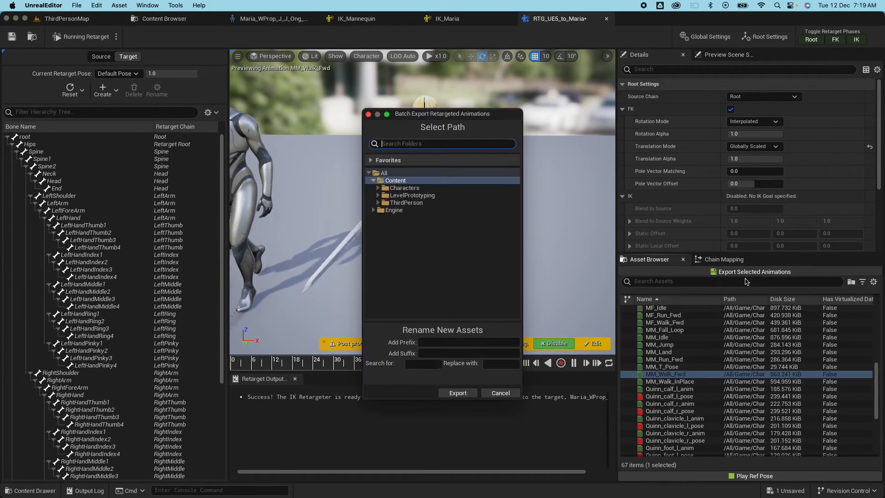
left_click(457, 393)
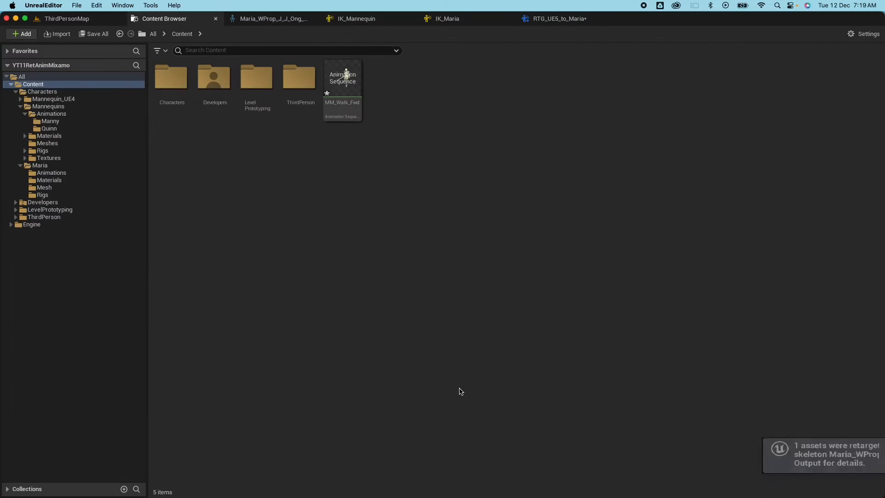
double_click(357, 89)
mouse_move(470, 221)
left_mouse_down()
mouse_move(482, 207)
mouse_move(453, 225)
left_mouse_up()
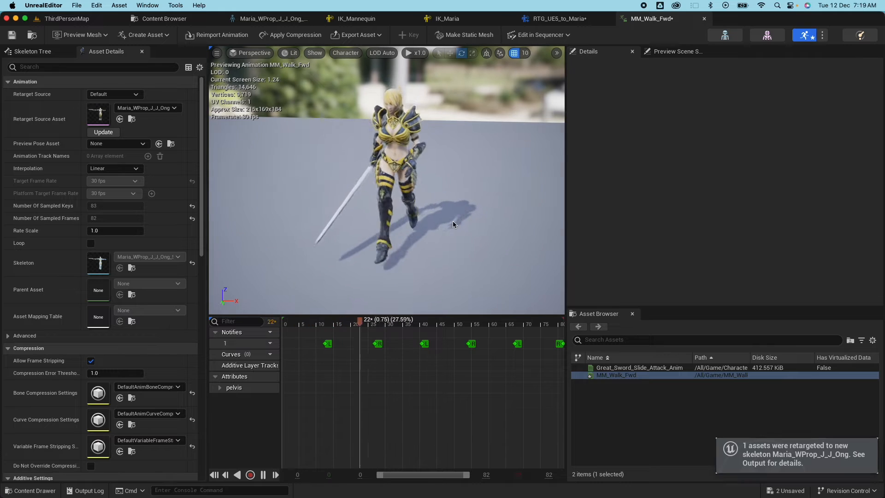
Show all bones over Maria, turn off Force Root Lock, and save the walk animation.
left_click(351, 54)
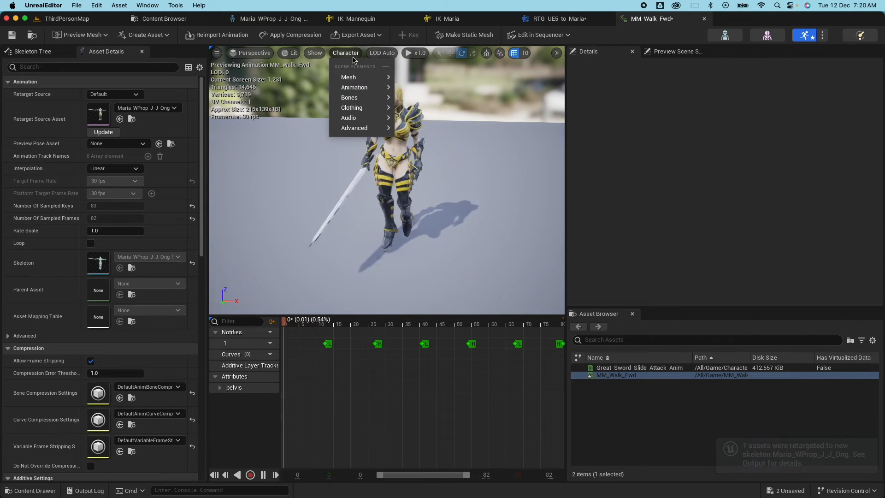
mouse_move(366, 103)
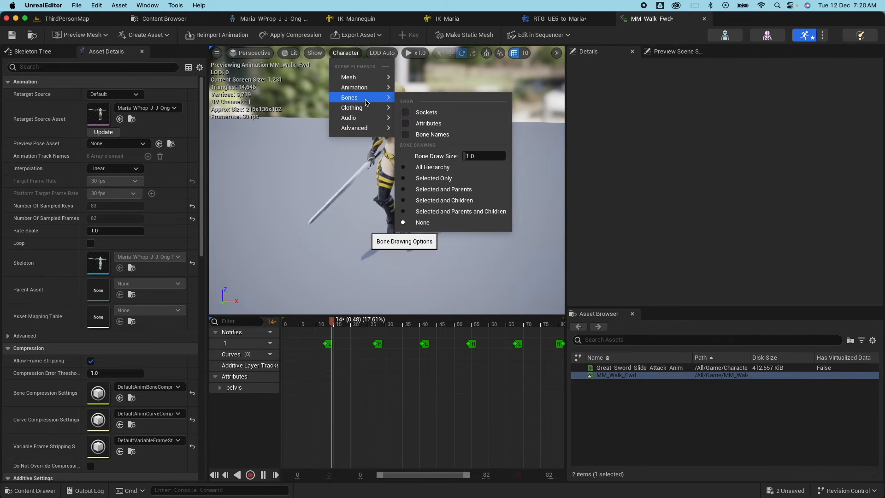
left_click(461, 166)
left_click_drag(468, 222, 428, 248)
scroll(134, 336, "down", 6)
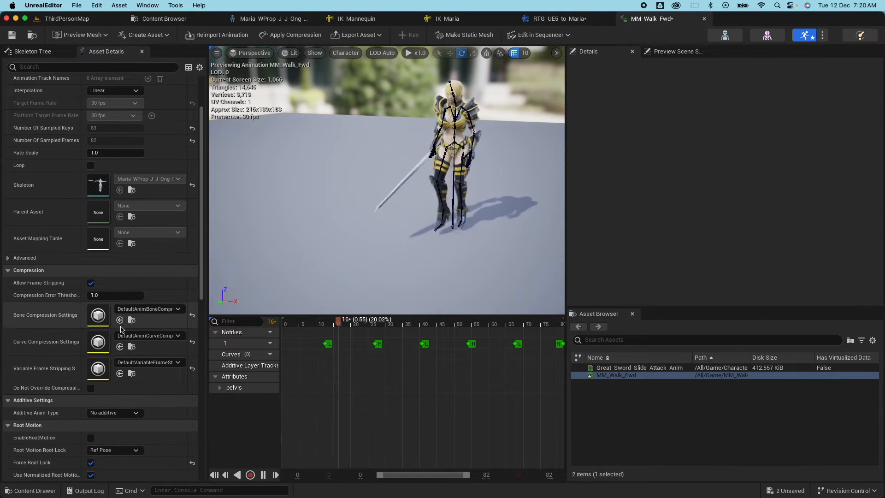
left_click(90, 398)
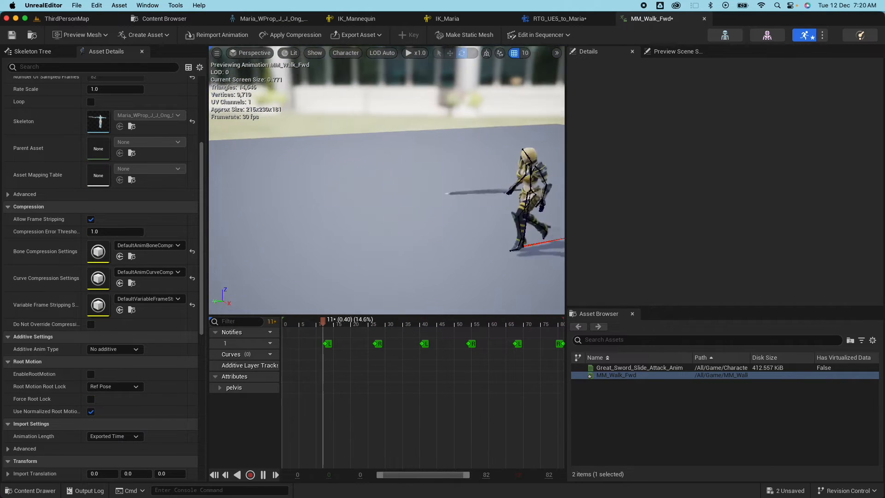
mouse_move(293, 266)
left_mouse_down()
mouse_move(328, 291)
mouse_move(264, 271)
mouse_move(300, 270)
left_mouse_up()
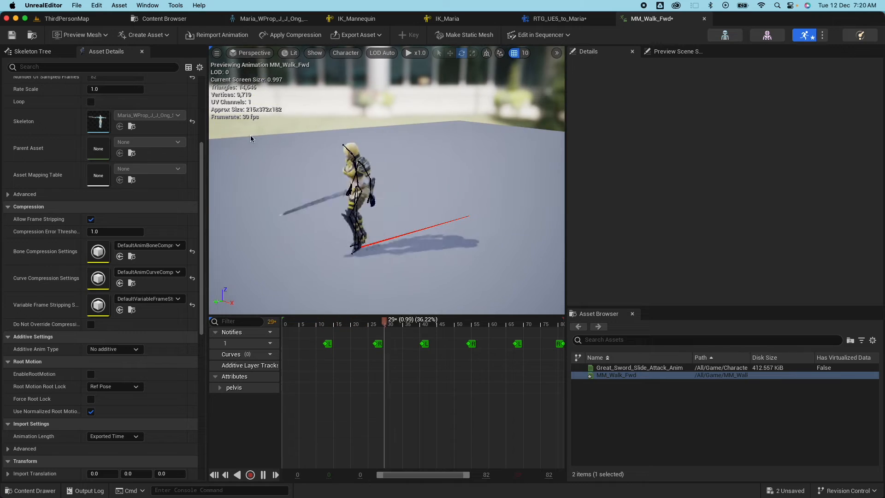
left_click(17, 38)
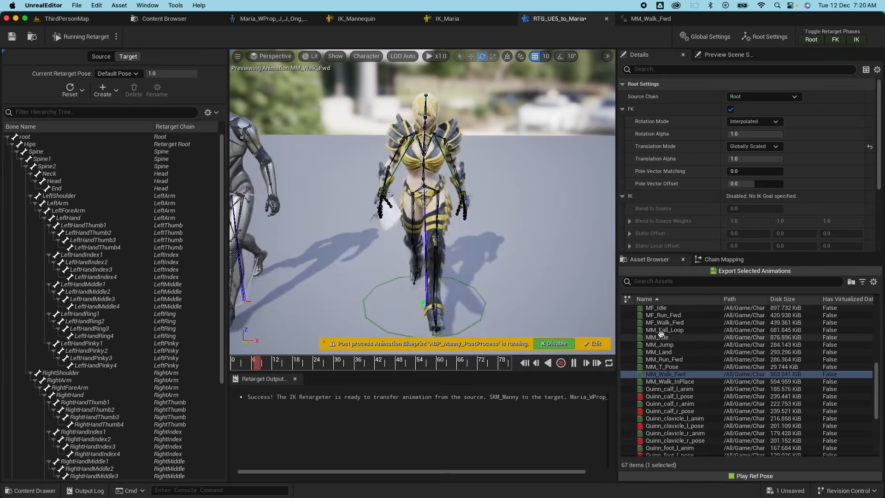
Select animations MF_Idle through MM_Walk_InPlace and save the RTG_UE5_to_Maria retargeter.
left_click(662, 308)
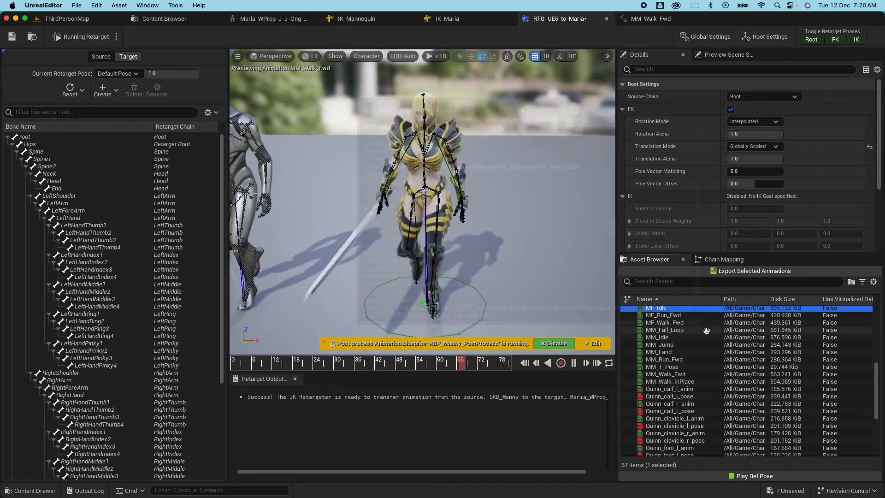
scroll(663, 332, "up", 2)
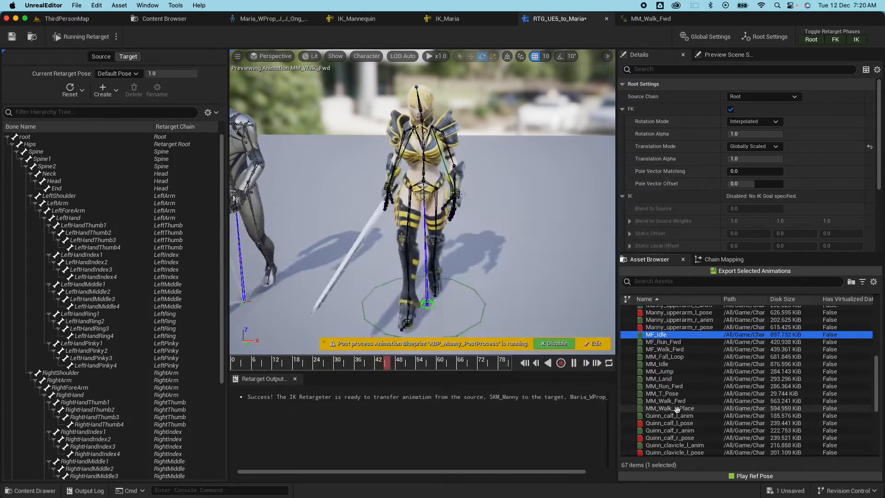
left_click(671, 408, "shift")
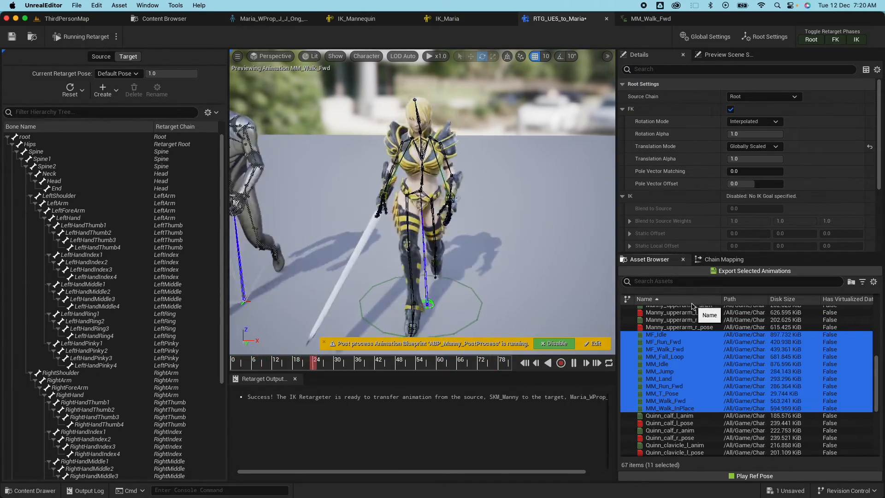
left_click(12, 36)
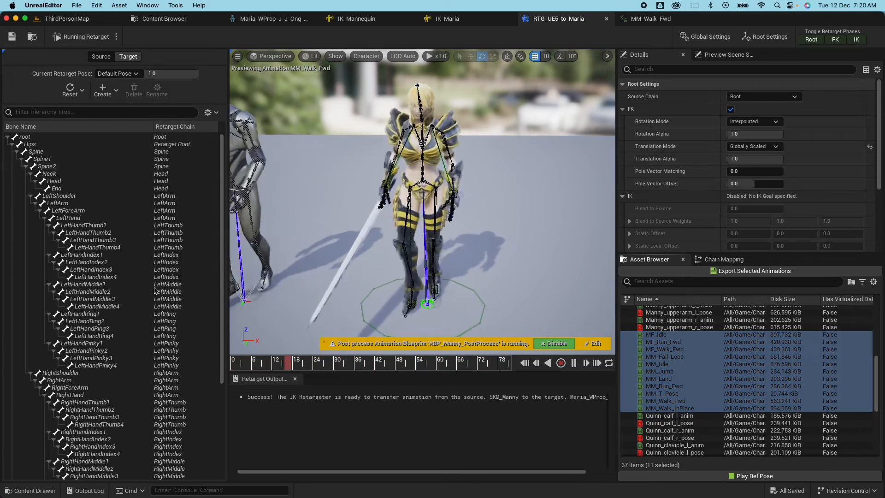
Force-delete the stray MM_Walk_Fwd asset from the Content folder.
left_click(41, 492)
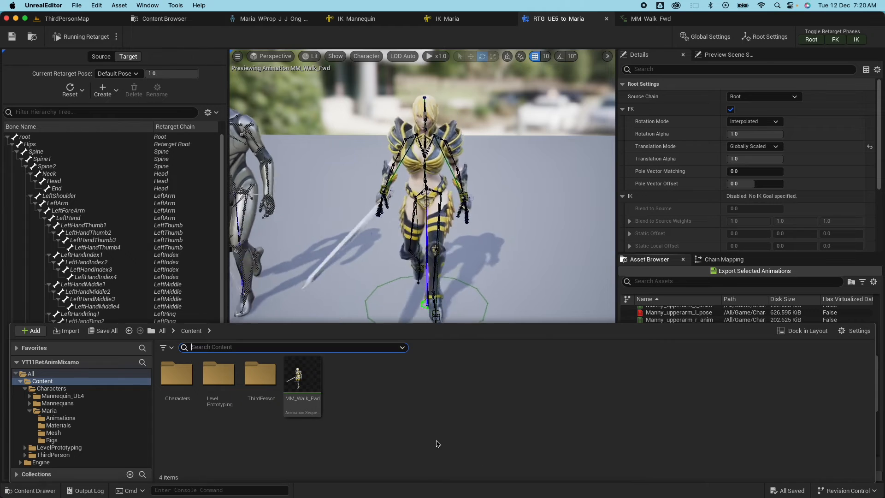
left_click(304, 382)
right_click(308, 386)
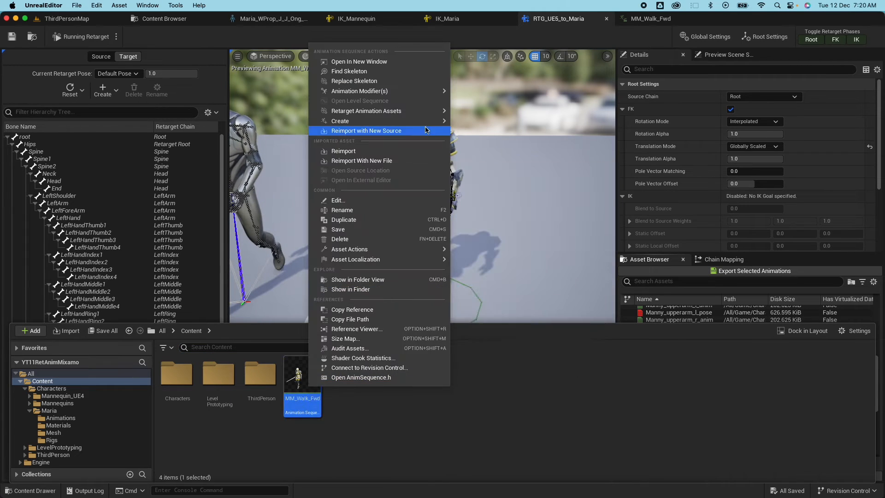
left_click(366, 240)
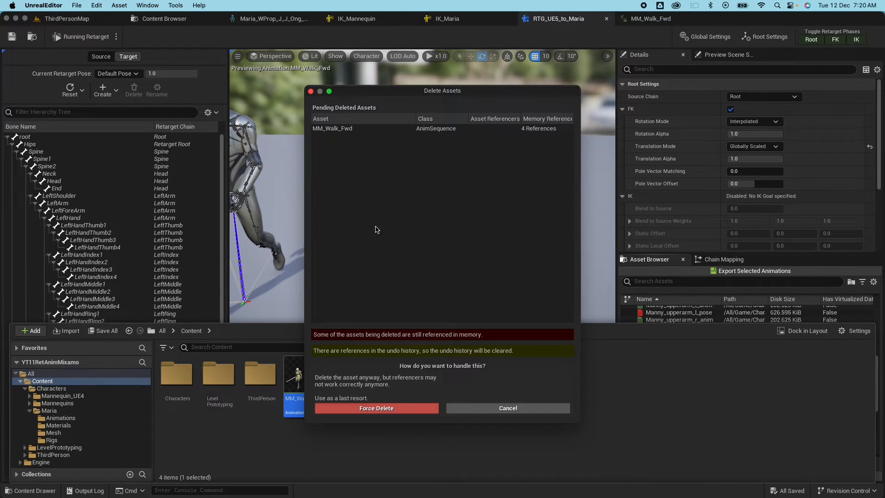
left_click(403, 409)
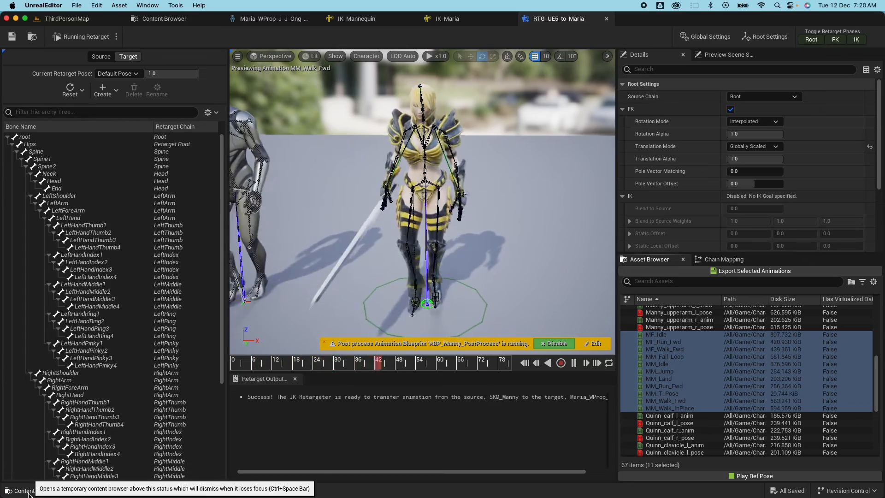
left_click(28, 492)
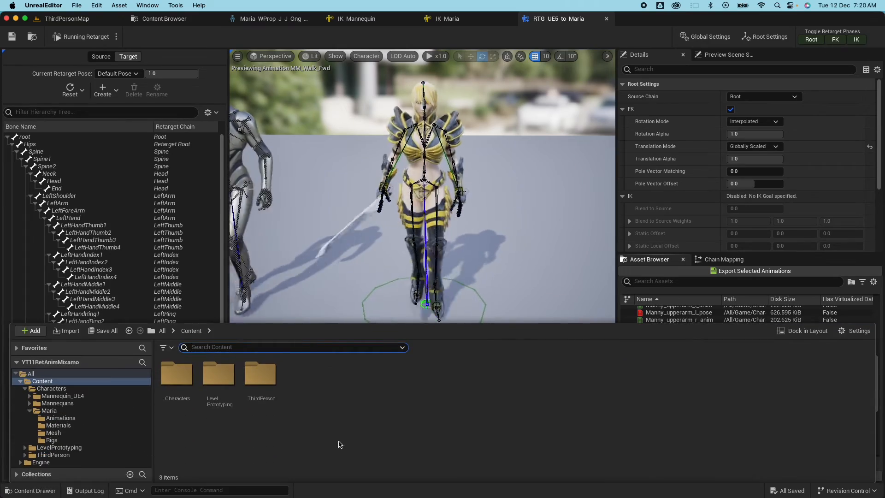
Go to Characters/Mannequins/Animations and choose Duplicate and Retarget on ABP_Manny.
left_click(60, 395)
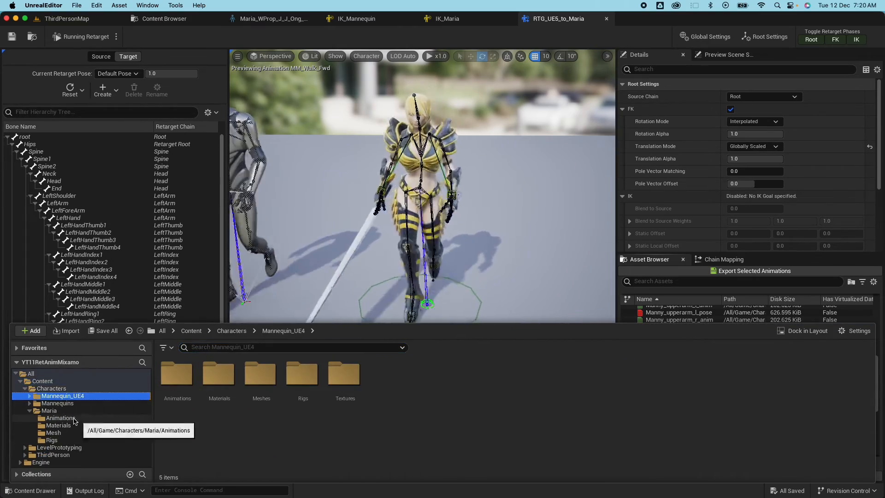
left_click(57, 403)
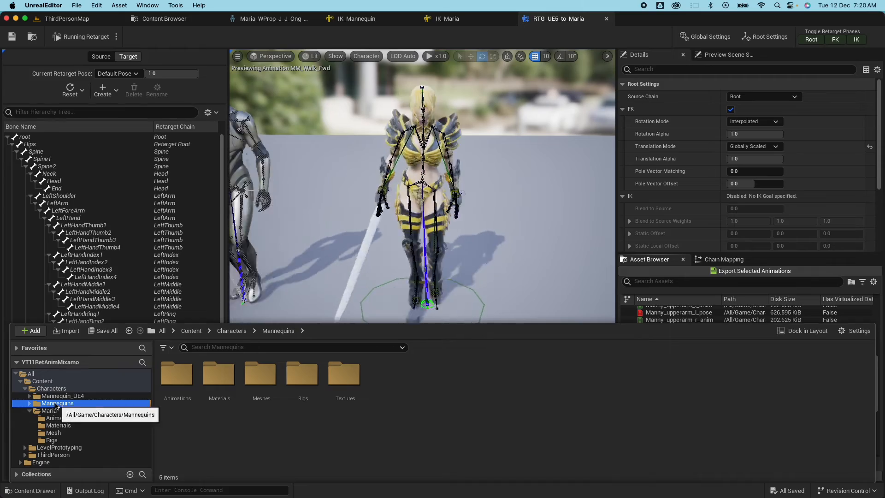
double_click(178, 380)
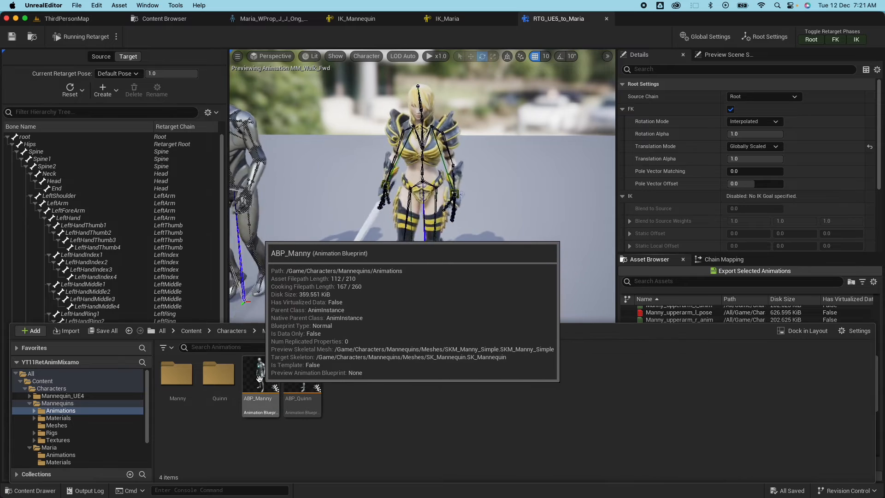
right_click(259, 378)
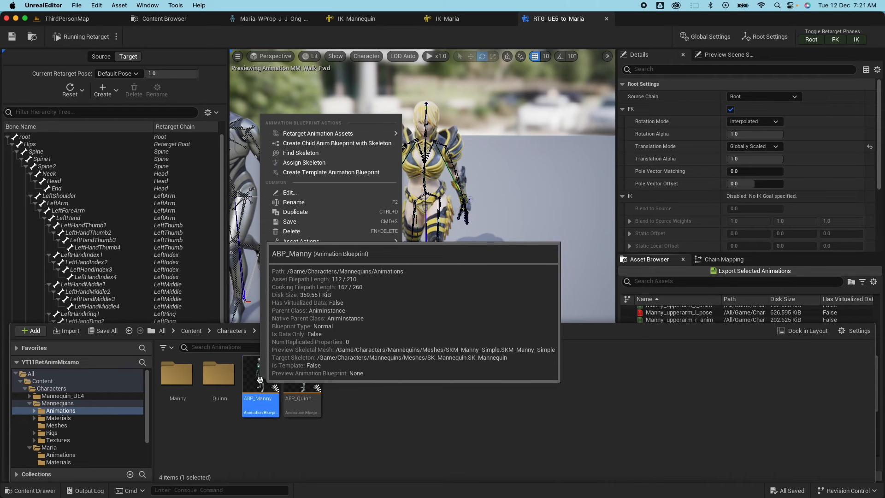
mouse_move(337, 135)
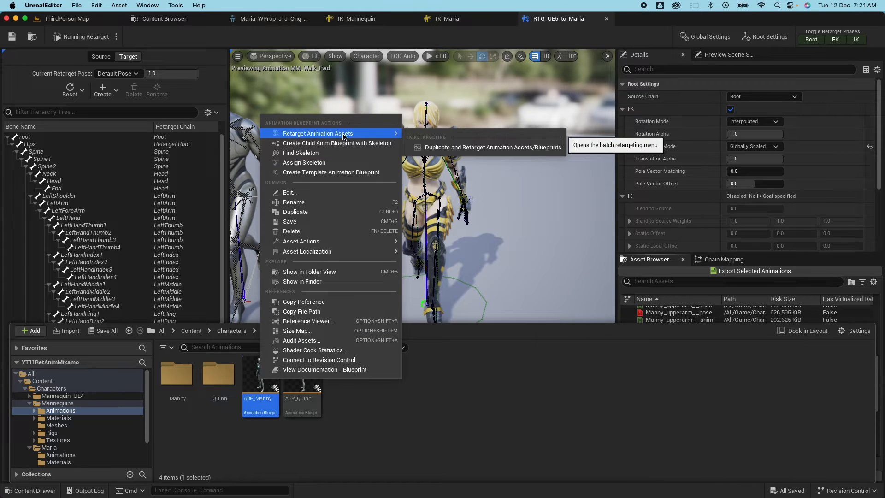
left_click(472, 149)
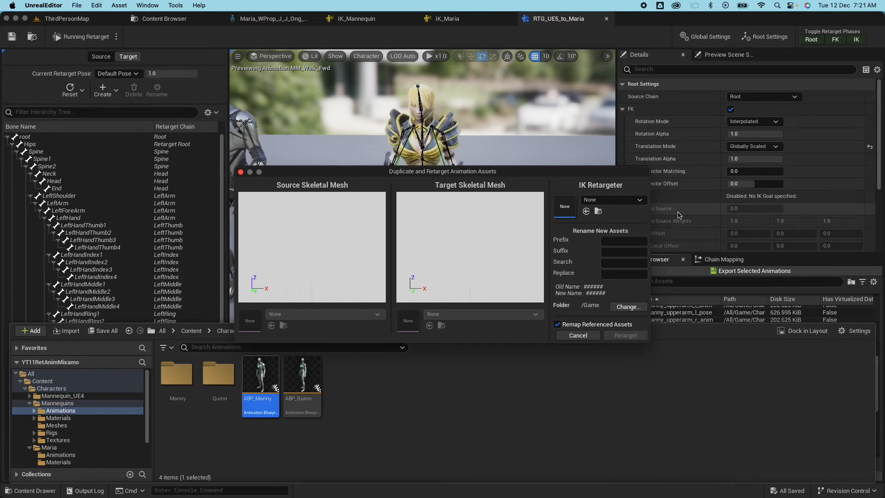
Retarget ABP_Manny with RTG_UE5_to_Maria, prefix MI, into Characters/Maria/Animations.
left_click(623, 201)
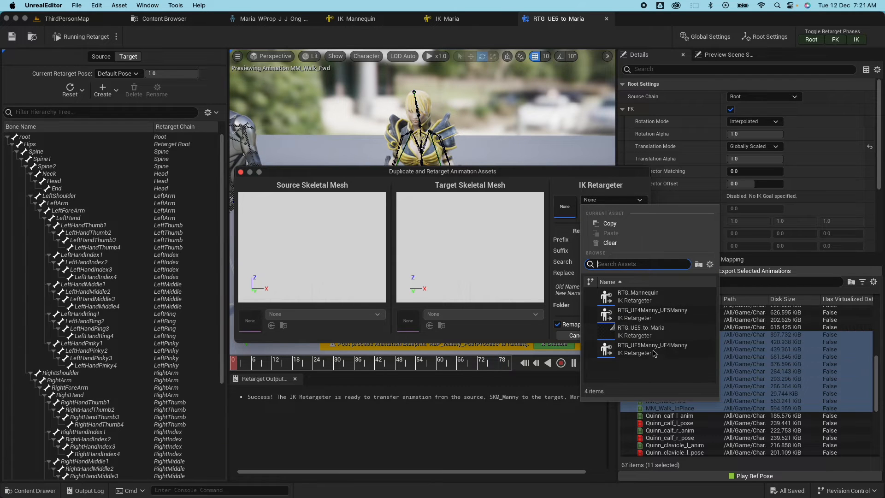
left_click(641, 328)
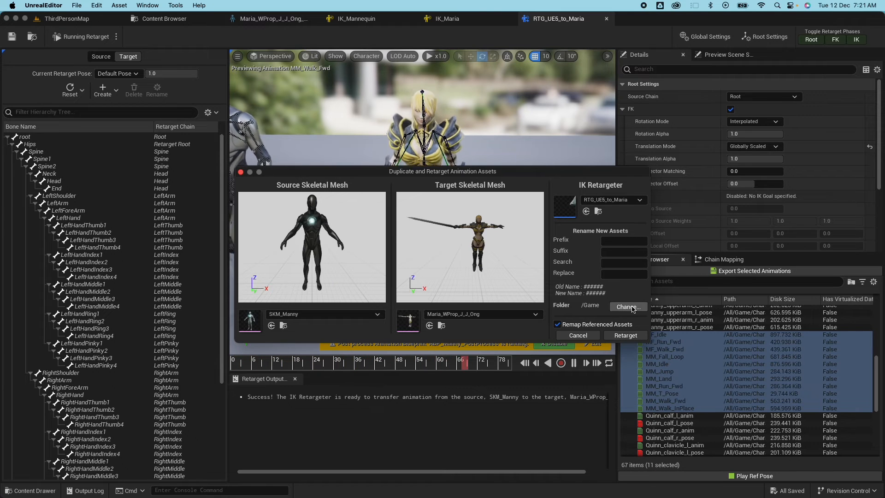
left_click(611, 242)
type("MI")
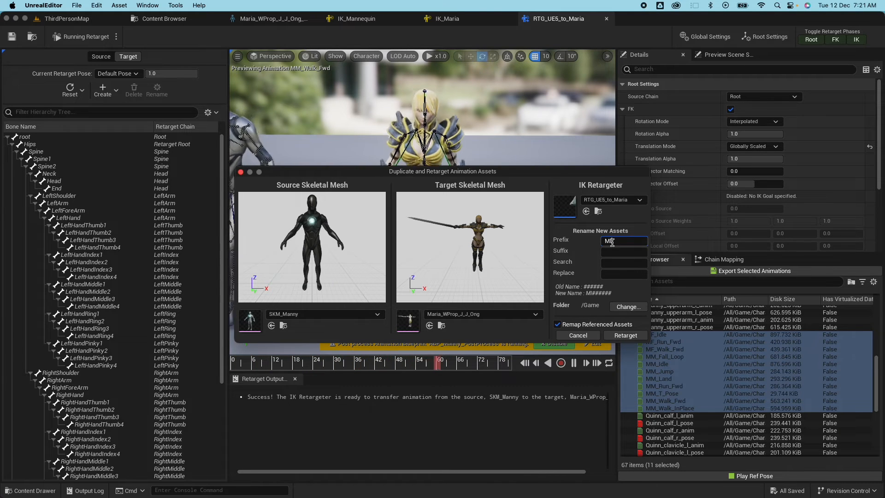
left_click(628, 307)
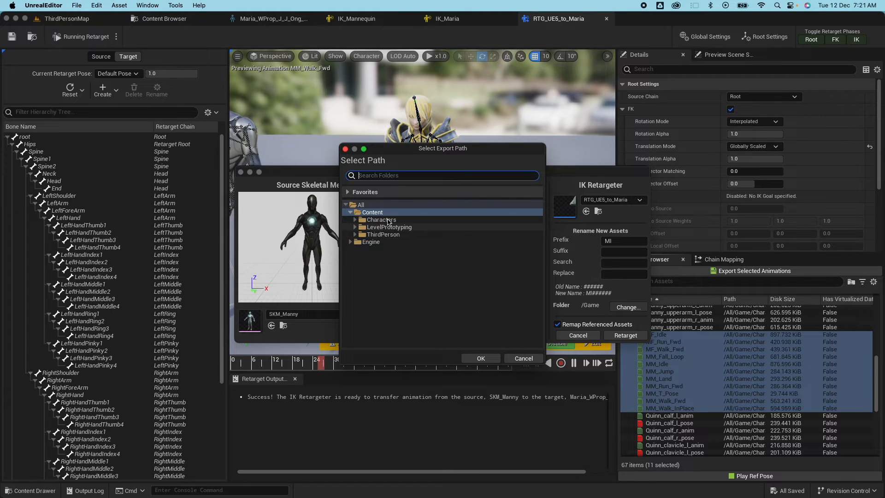
left_click(362, 221)
left_click(387, 243)
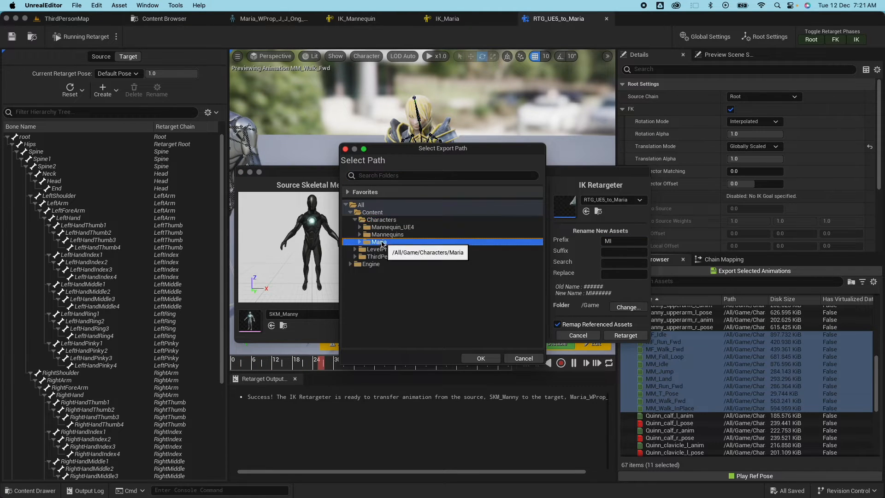
left_click(389, 250)
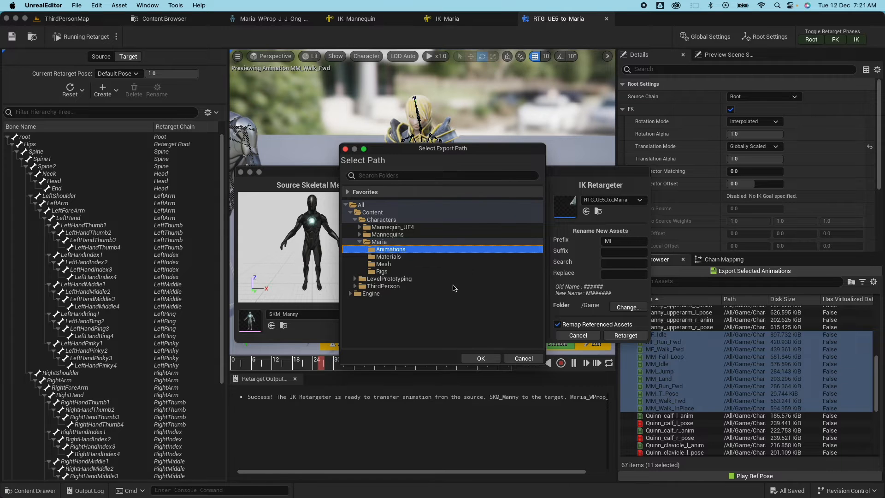
left_click(480, 358)
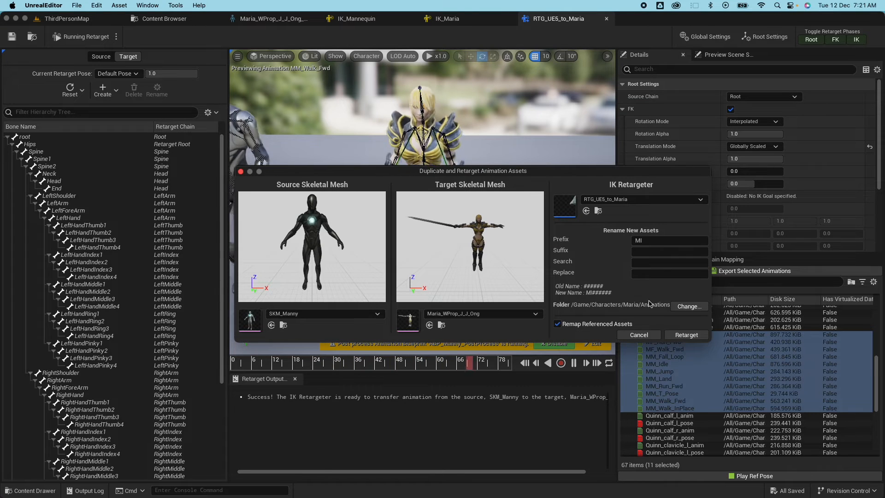
left_click(685, 335)
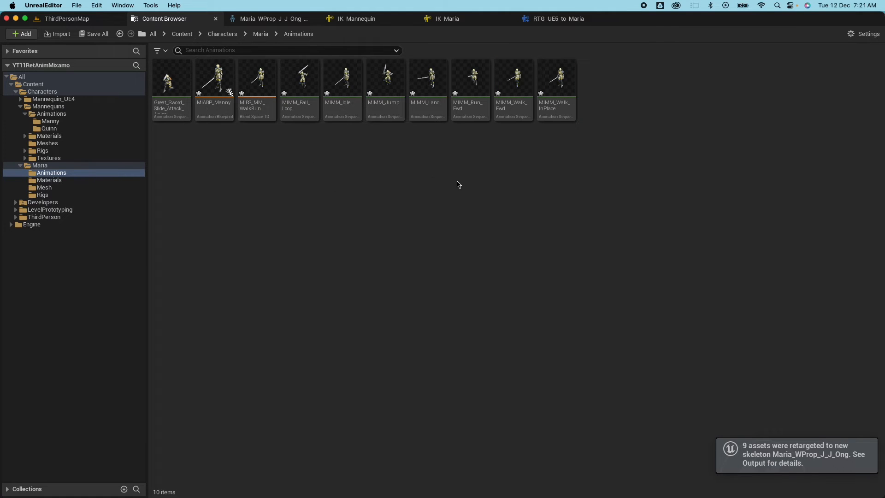
Preview MIMM_Land and MIMM_Walk_Fwd, toggling Force Root Lock on and back off.
double_click(427, 85)
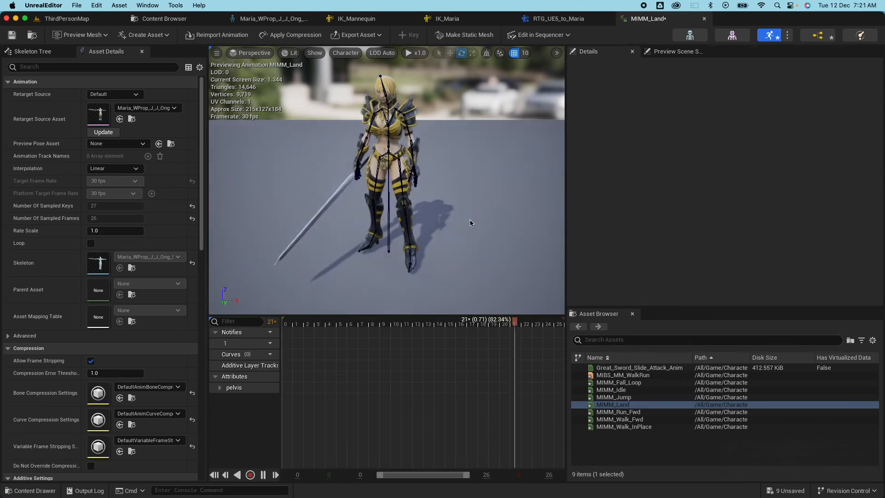
left_click(619, 419)
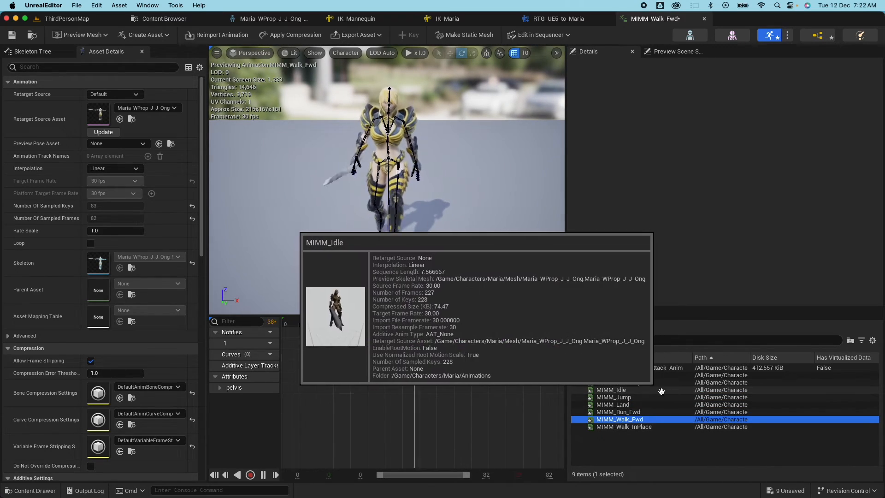
scroll(137, 286, "down", 5)
left_click(90, 398)
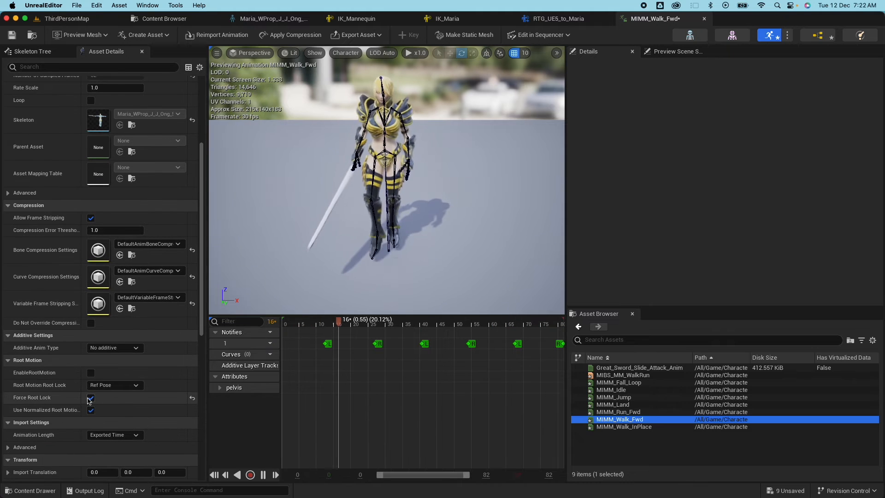
left_click(90, 398)
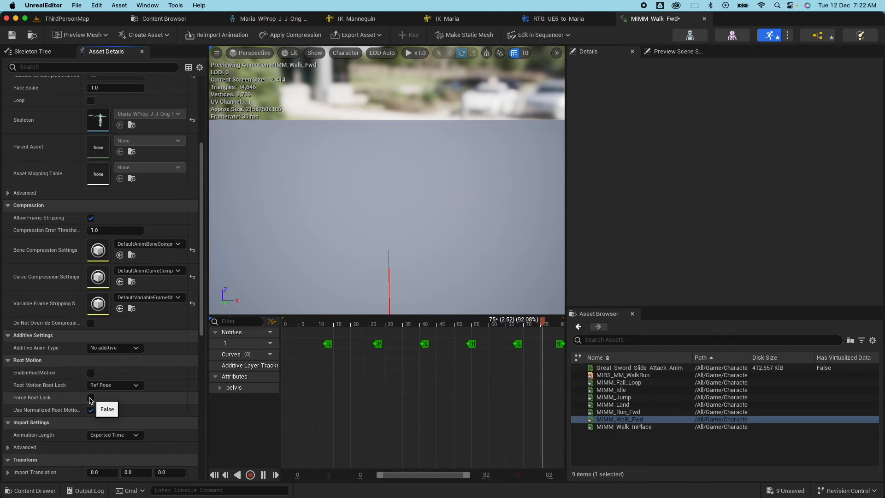
left_click(161, 19)
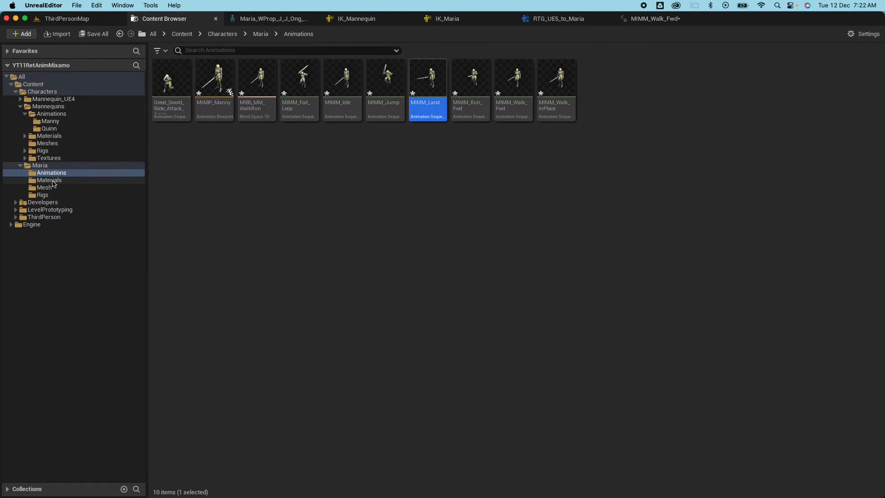
In BP_ThirdPersonCharacter, set the mesh to Maria_WProp_J_J_Ong and Anim Class to MIABP_Manny.
left_click(21, 166)
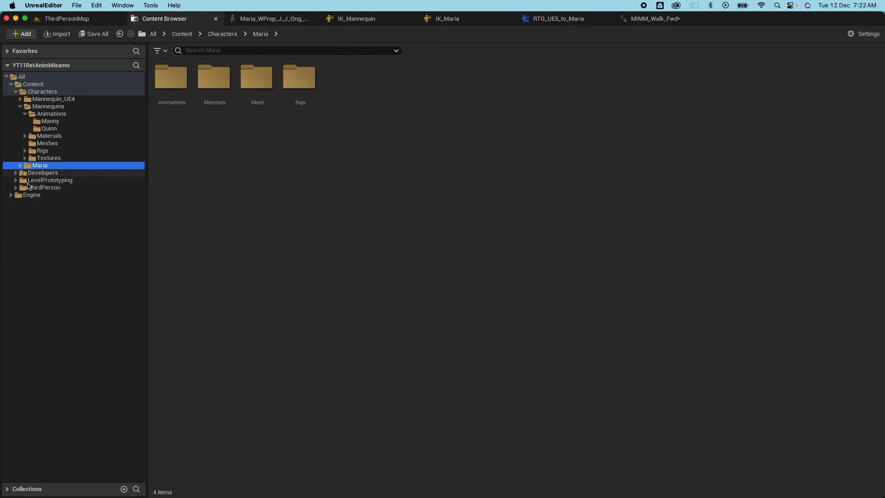
left_click(20, 189)
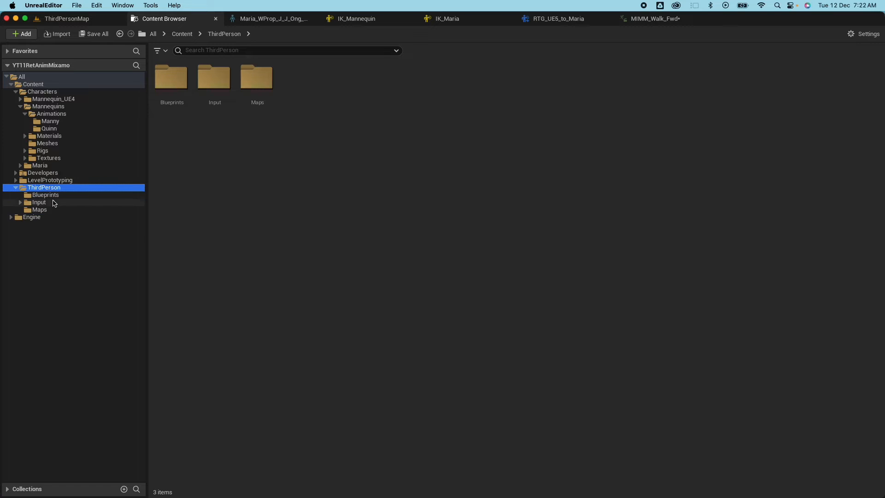
left_click(47, 195)
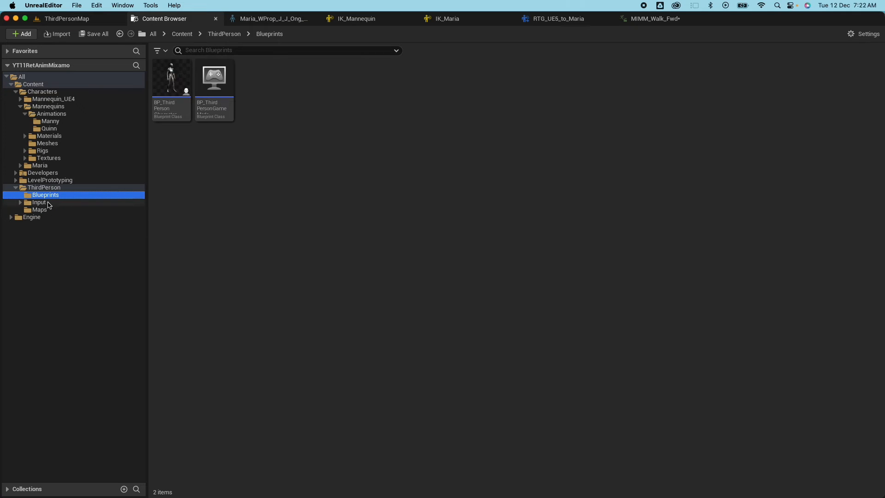
left_click(178, 85)
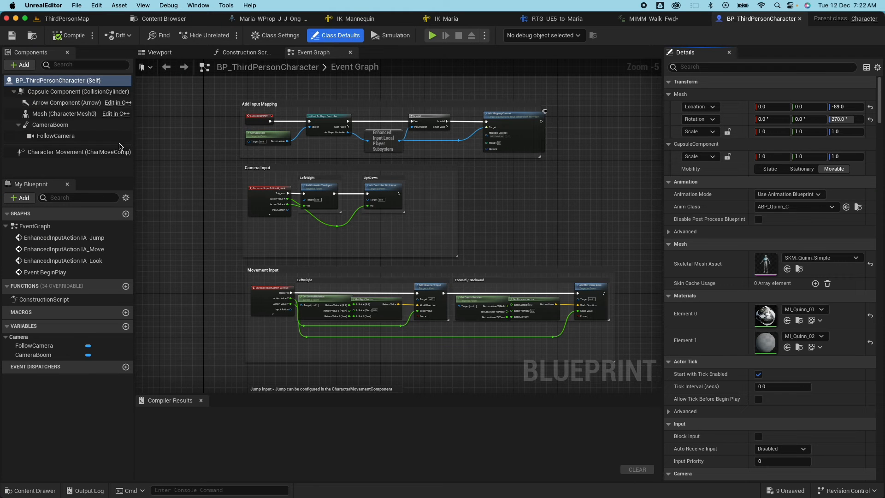
left_click(172, 56)
left_click(49, 115)
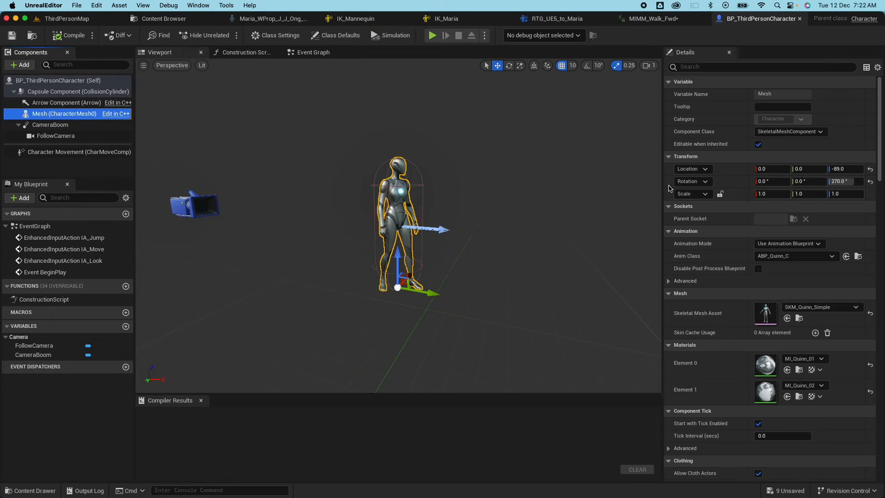
left_click(811, 307)
scroll(811, 231, "up", 3)
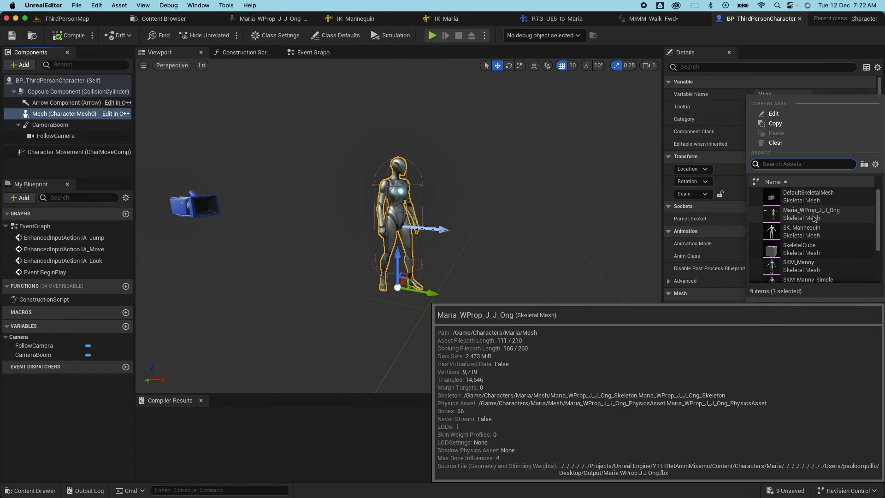
left_click(797, 214)
left_click(779, 256)
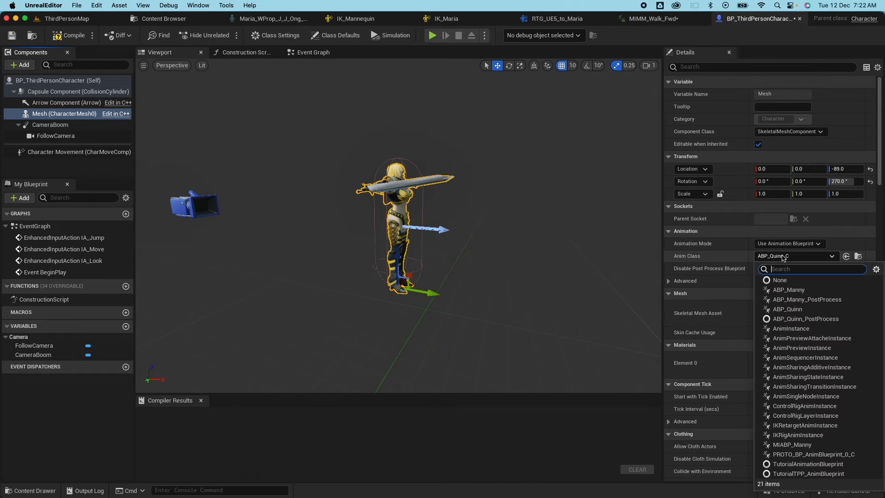
left_click(792, 445)
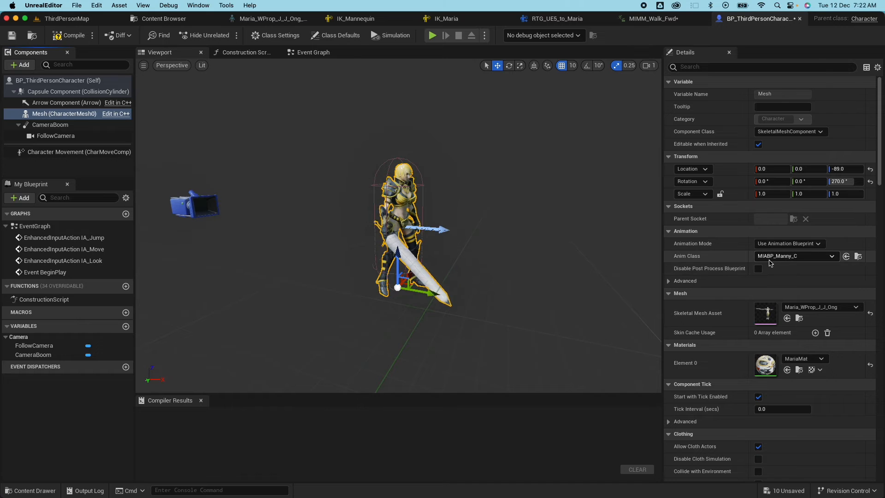
Rename MIABP_Manny to ABP_Maria in Maria's Animations folder.
left_click(162, 18)
left_click(36, 166)
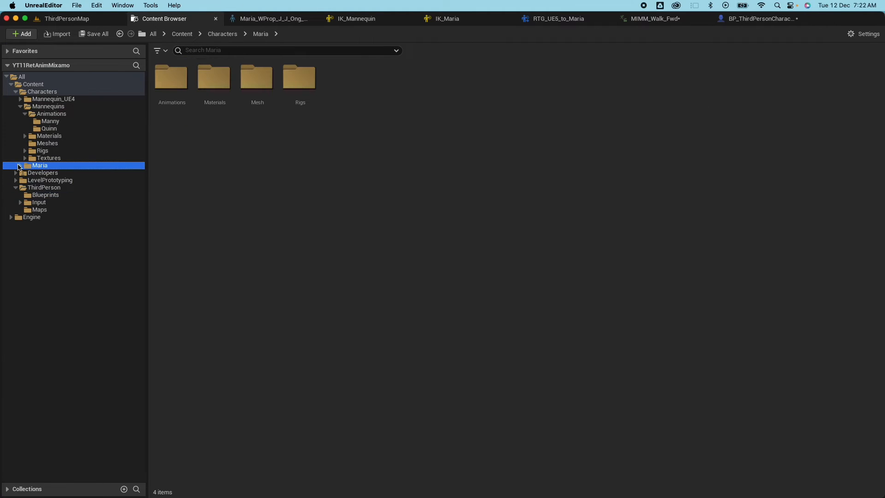
left_click(20, 166)
left_click(51, 173)
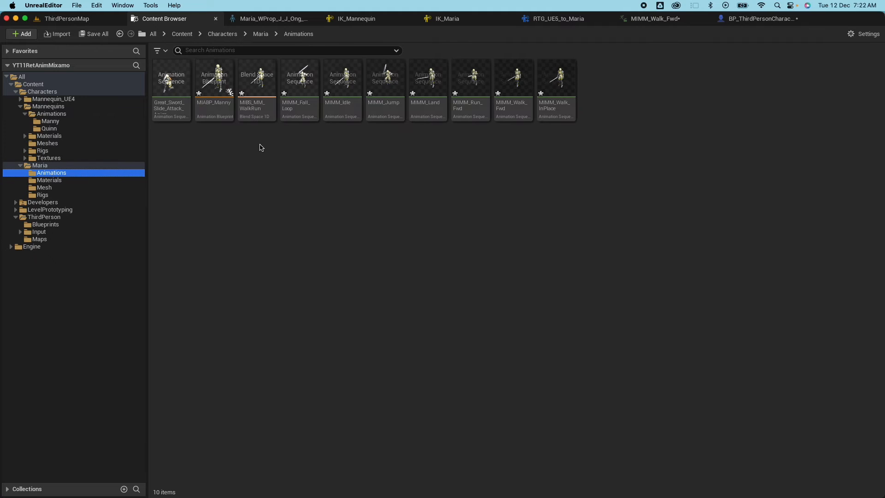
left_click(215, 106)
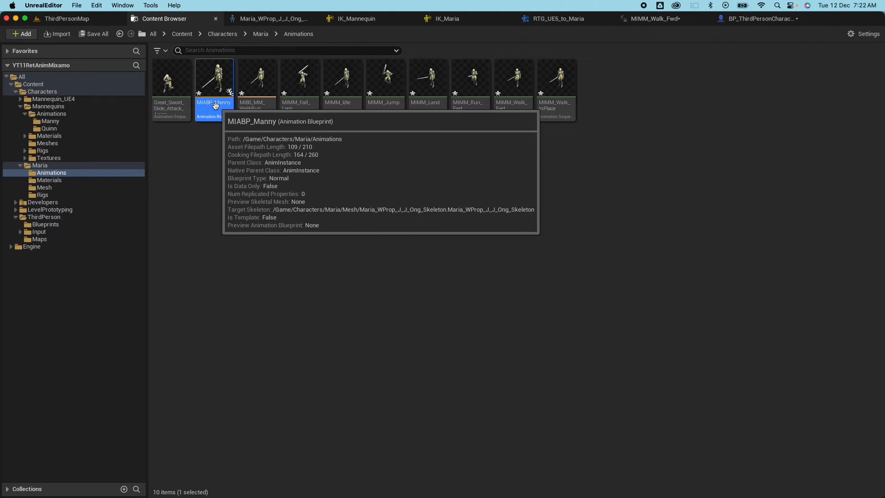
left_click(216, 103)
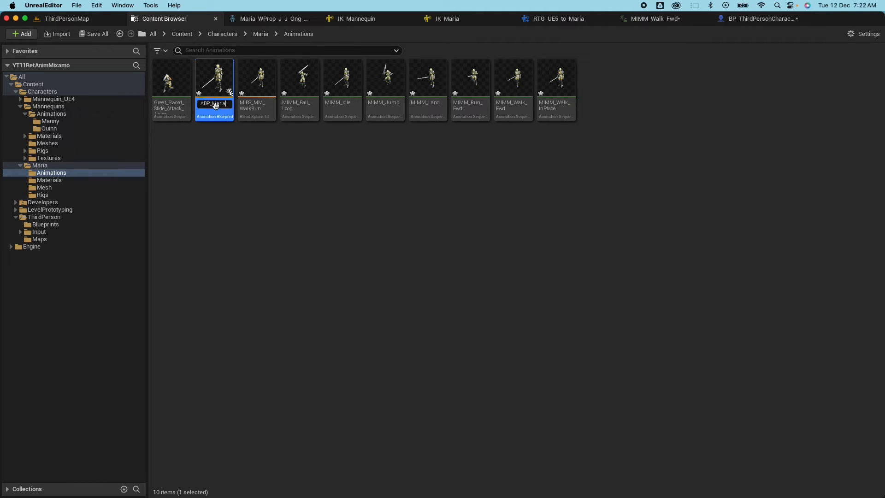
key("Return")
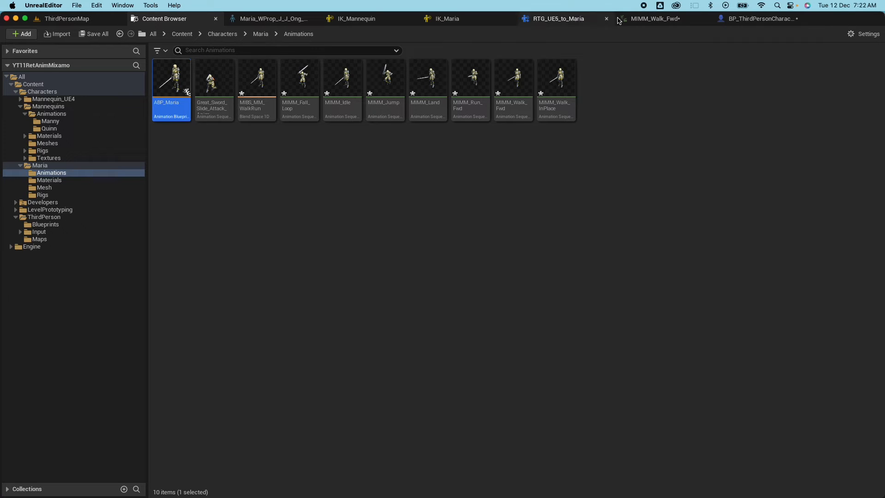
Compile BP_ThirdPersonCharacter and return to ThirdPersonMap.
left_click(758, 19)
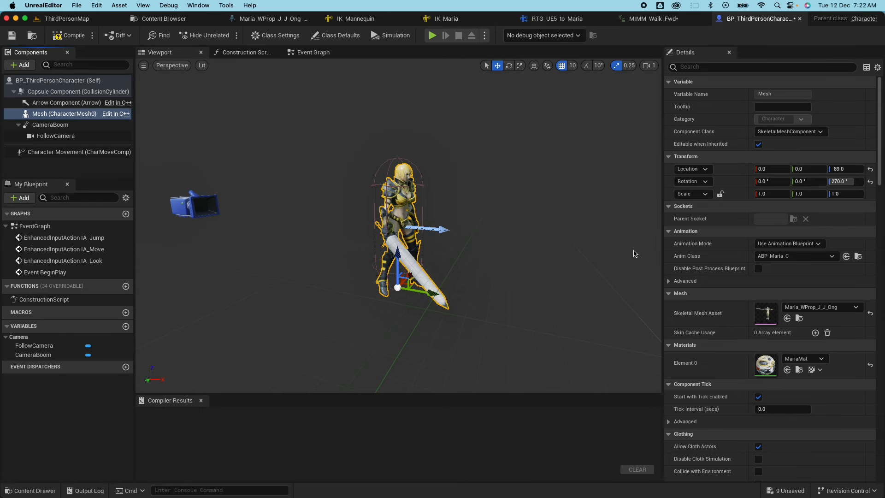
left_click(68, 36)
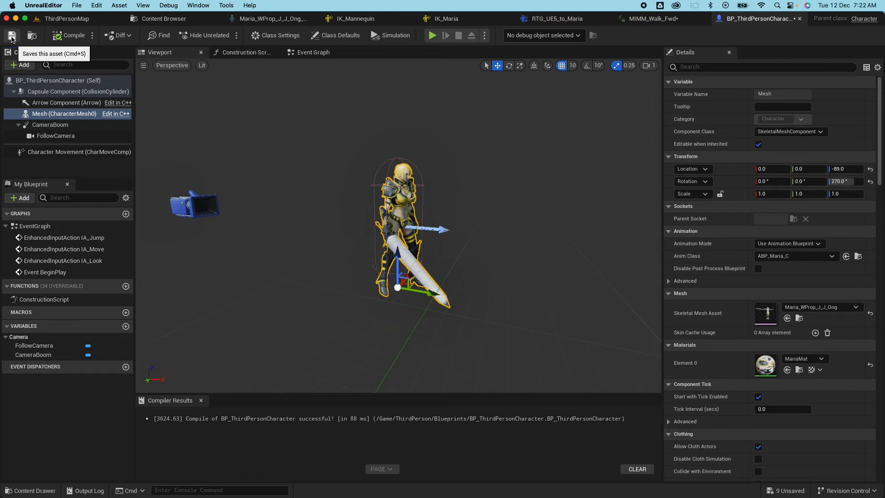
left_click(68, 19)
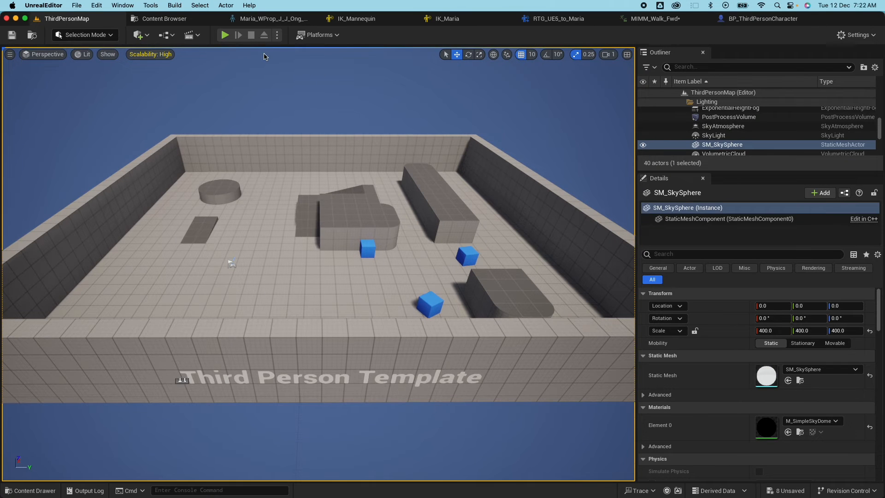
key("Escape")
key("alt+p")
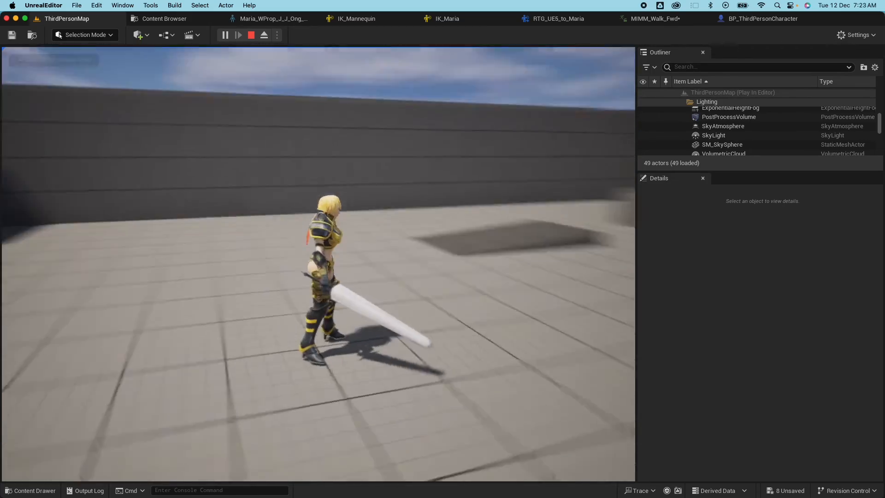
key("w")
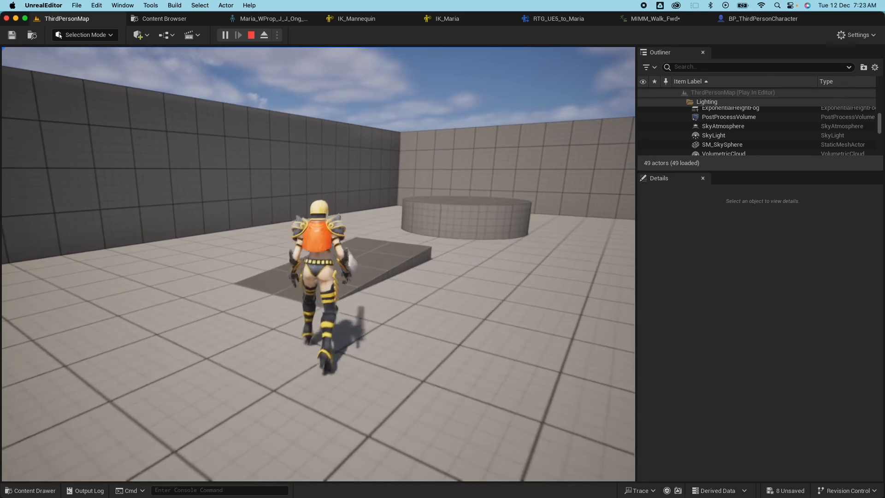
key("w")
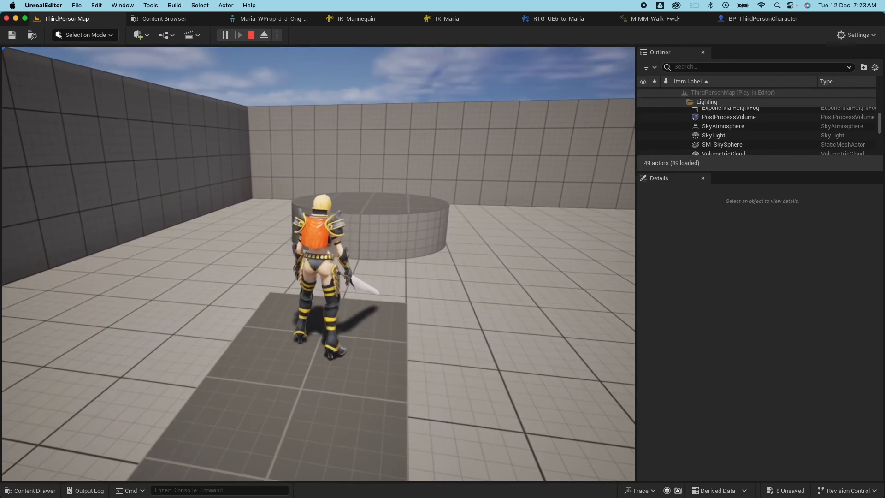
key("w")
key("w")
key("w")
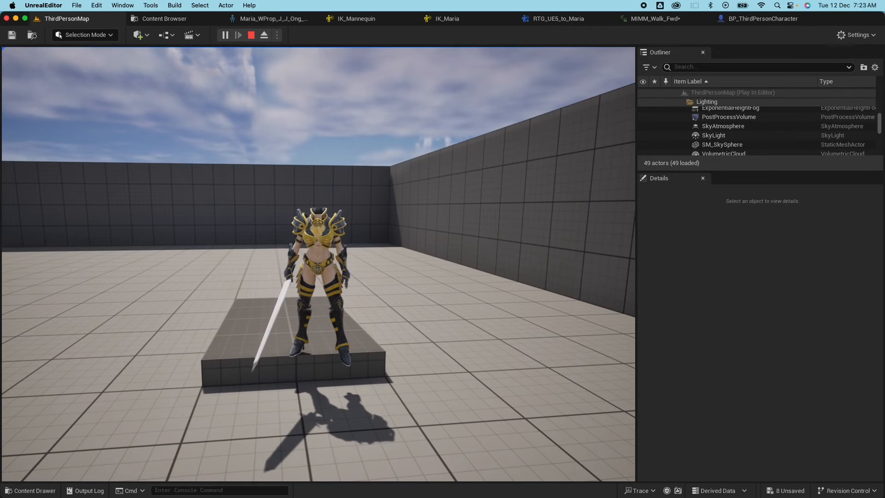
key("Escape")
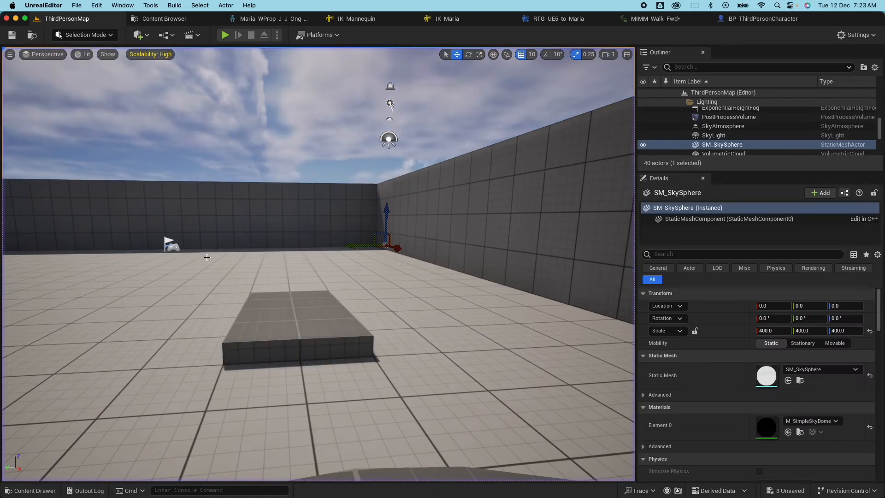
Open the ABP_Maria animation blueprint's AnimGraph from Maria's Animations folder.
left_click(33, 491)
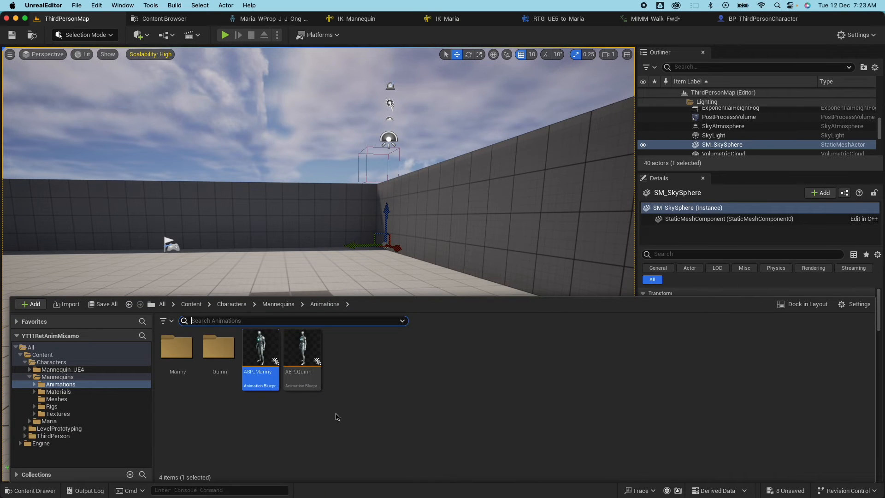
left_click(50, 421)
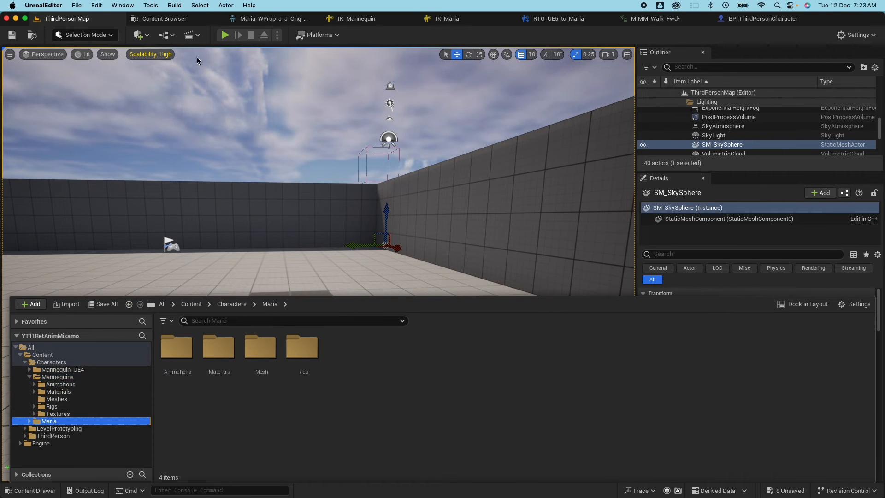
double_click(185, 347)
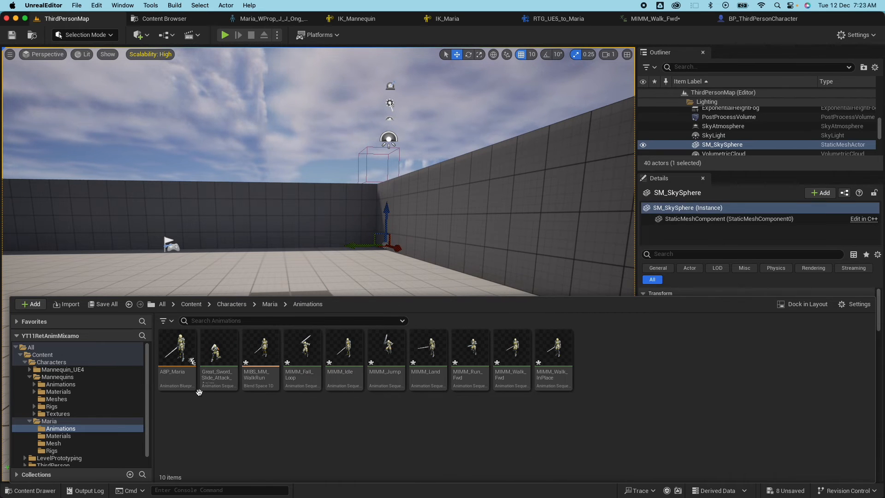
left_click(173, 356)
double_click(172, 356)
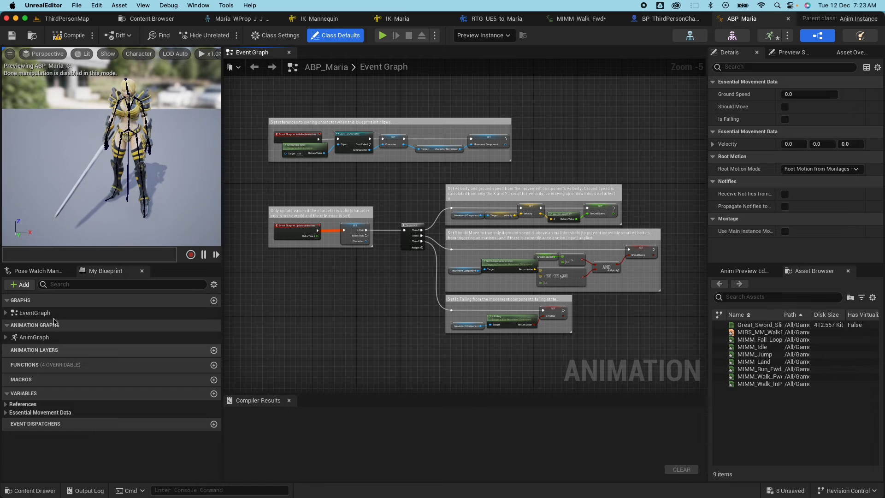
double_click(46, 337)
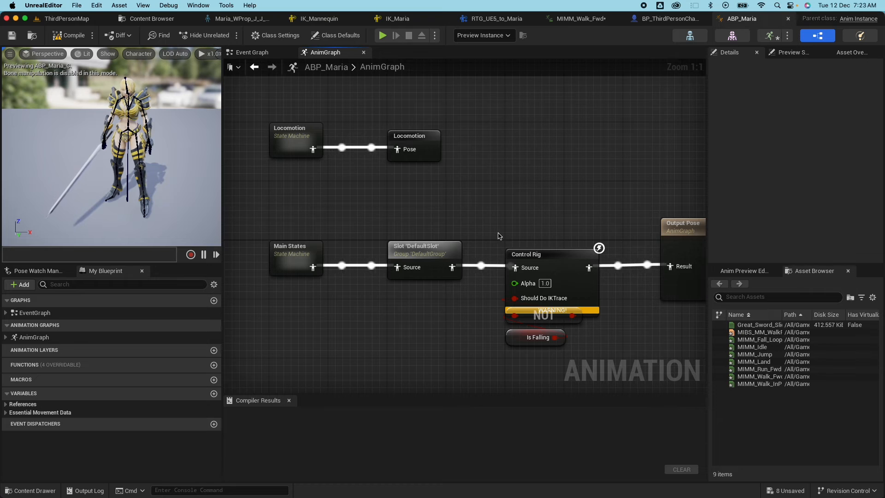
Delete the Control Rig, NOT and Is Falling nodes so DefaultSlot feeds Output Pose, then compile.
left_click(556, 255)
double_click(554, 259)
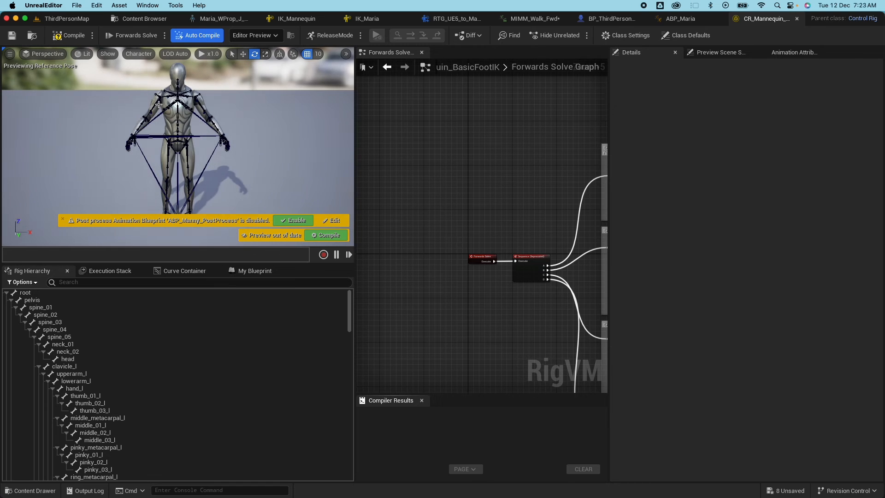
left_click(681, 19)
left_click_drag(541, 319, 618, 362)
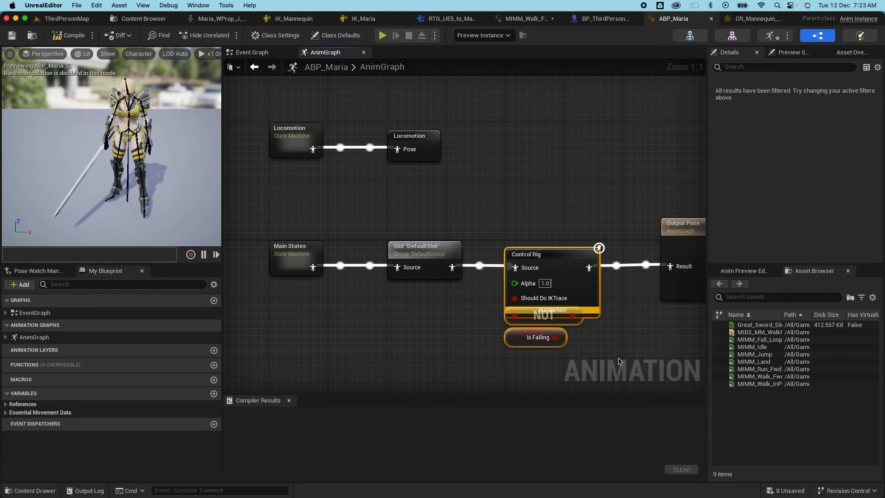
key("Delete")
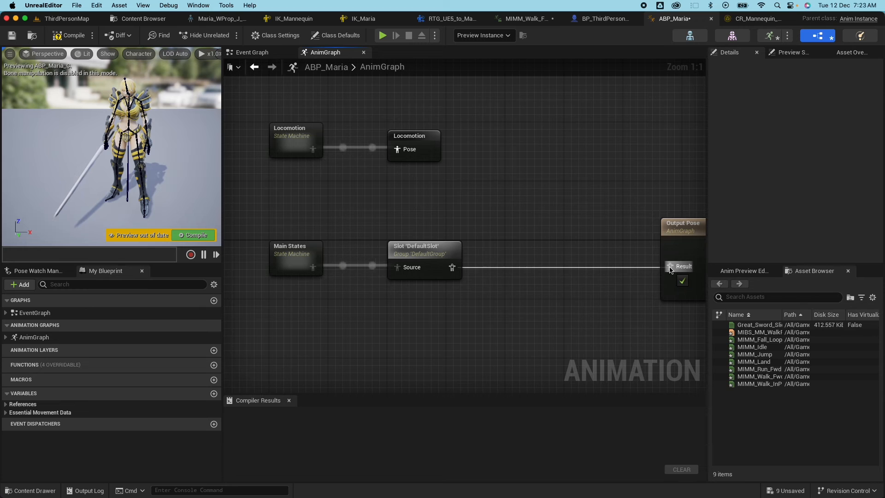
left_click(69, 35)
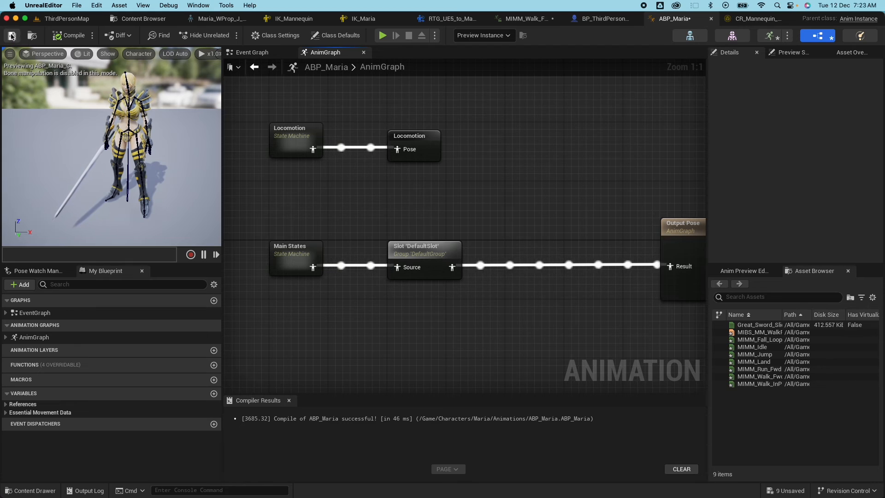
left_click(66, 18)
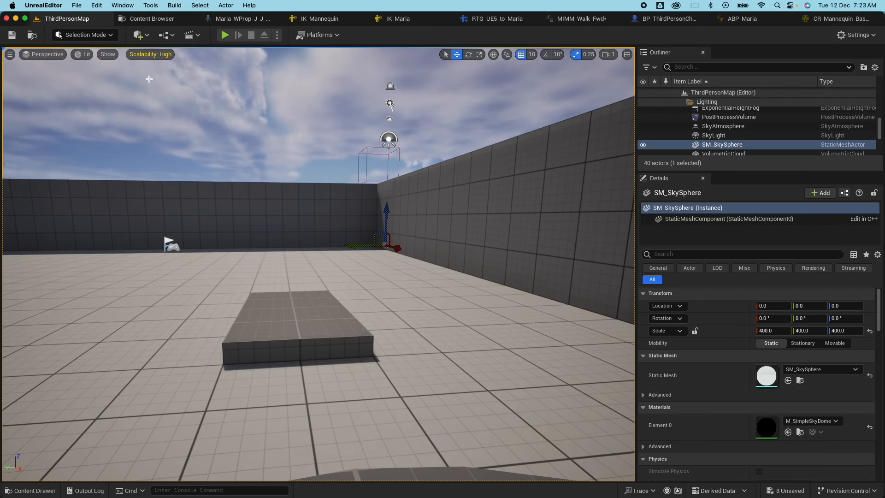
left_click(225, 35)
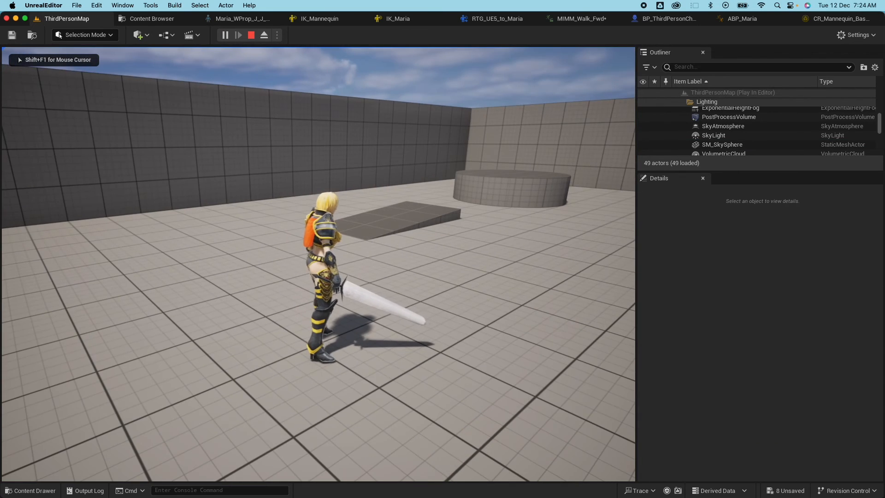
key("w")
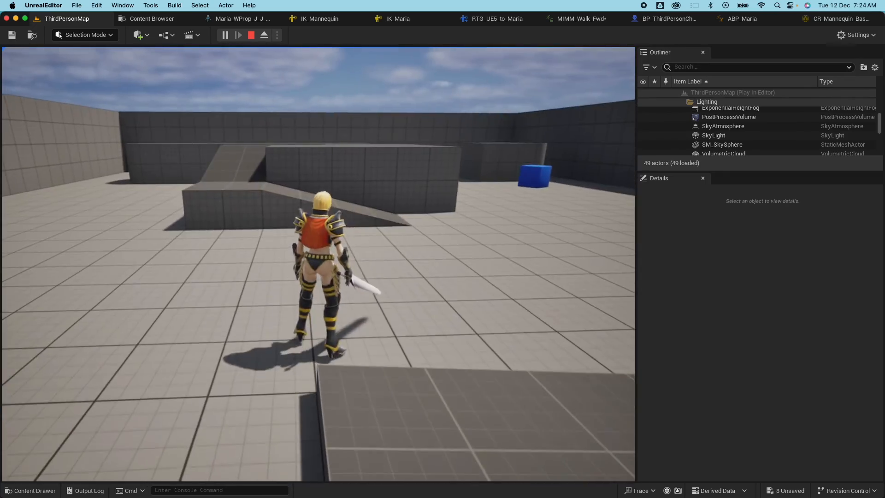
key("w")
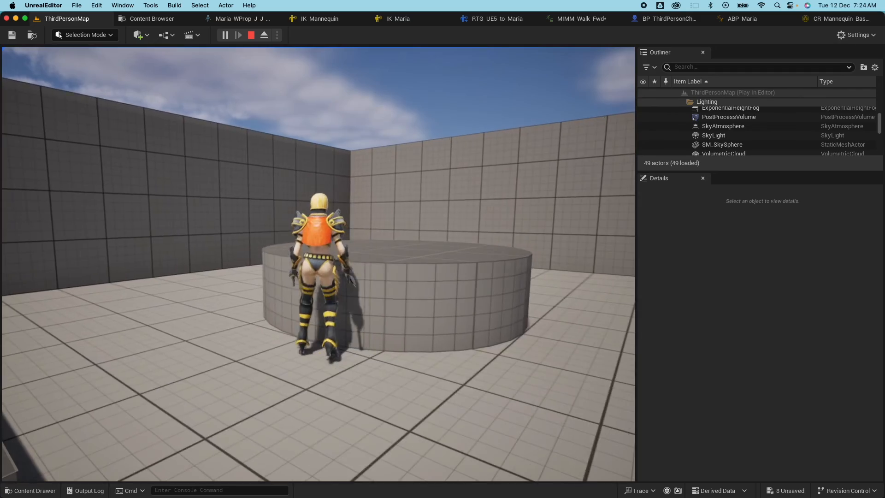
key("space")
key("space")
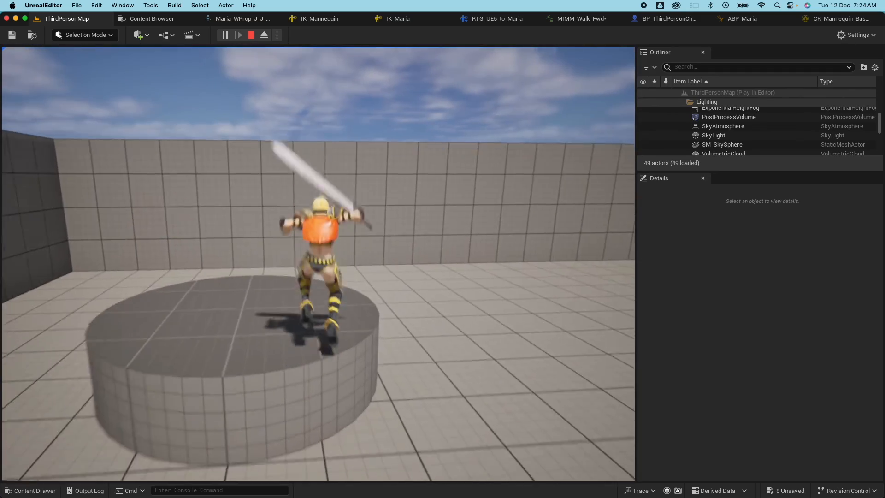
key("space")
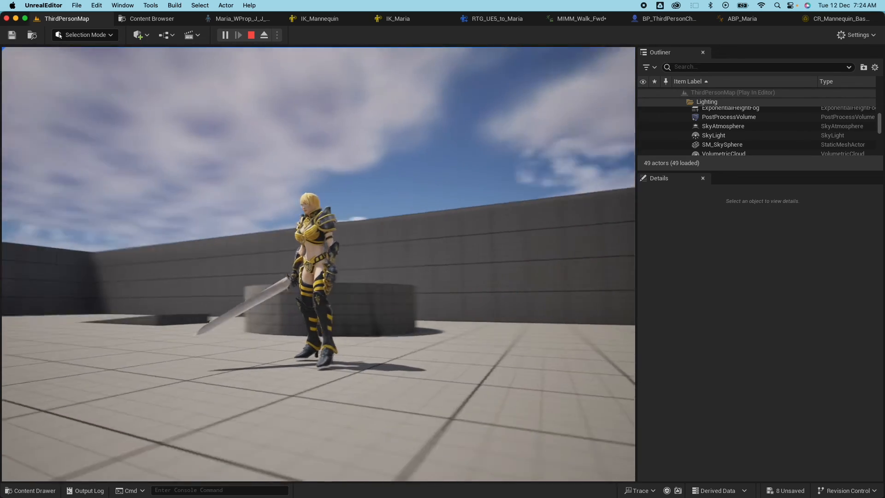
key("Escape")
left_click(428, 148)
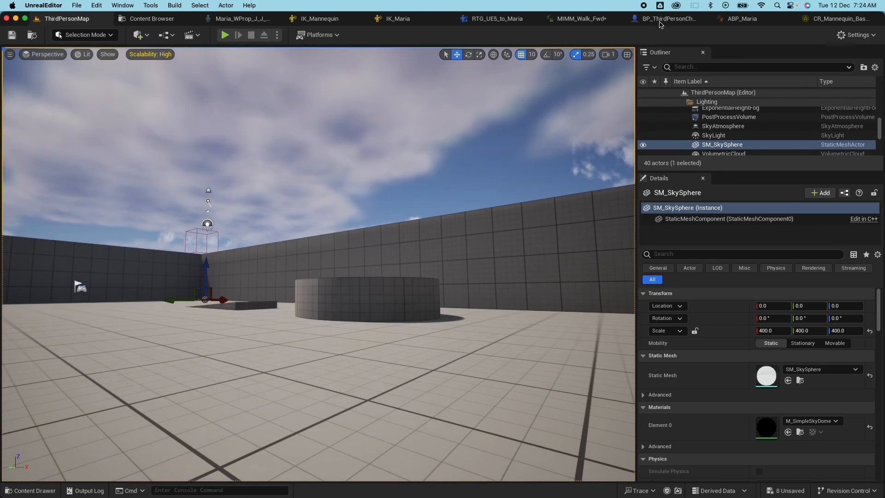
Disable grid snap and lower Maria's mesh in the character blueprint to about Z -92.17.
left_click(658, 19)
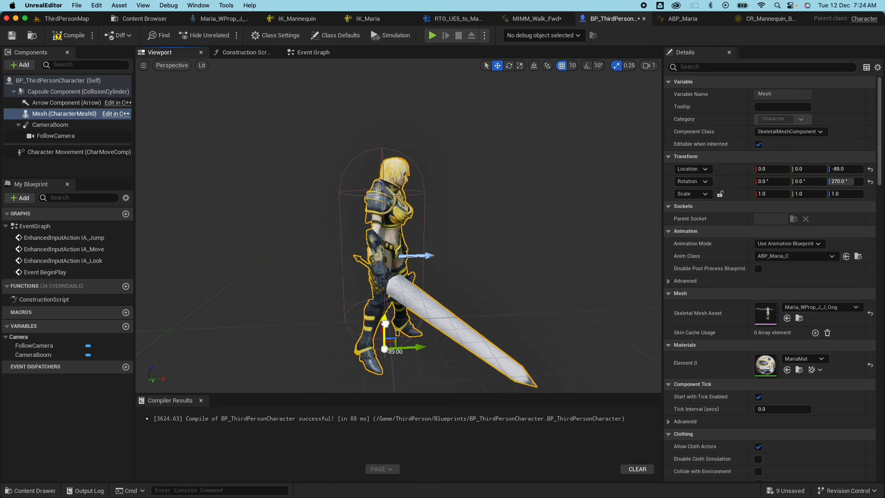
left_click(562, 68)
left_click_drag(384, 321, 384, 324)
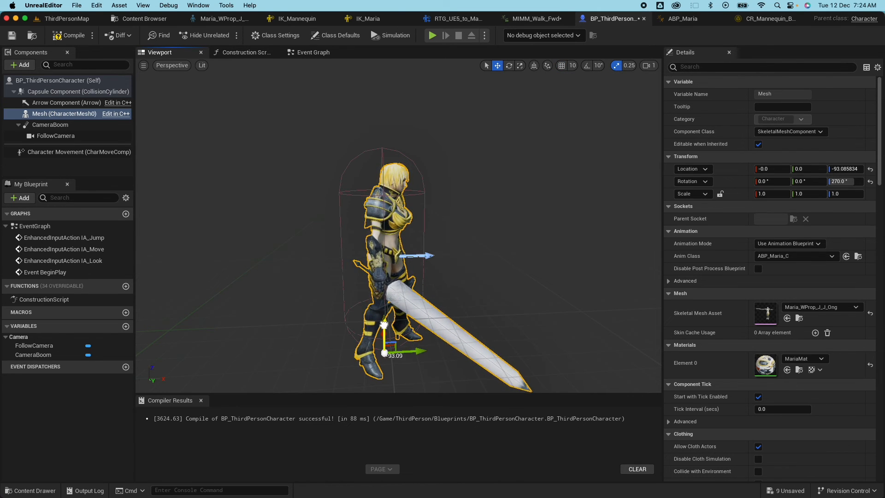
Playtest the level with the lowered mesh, then compile and save BP_ThirdPersonCharacter.
left_click(67, 19)
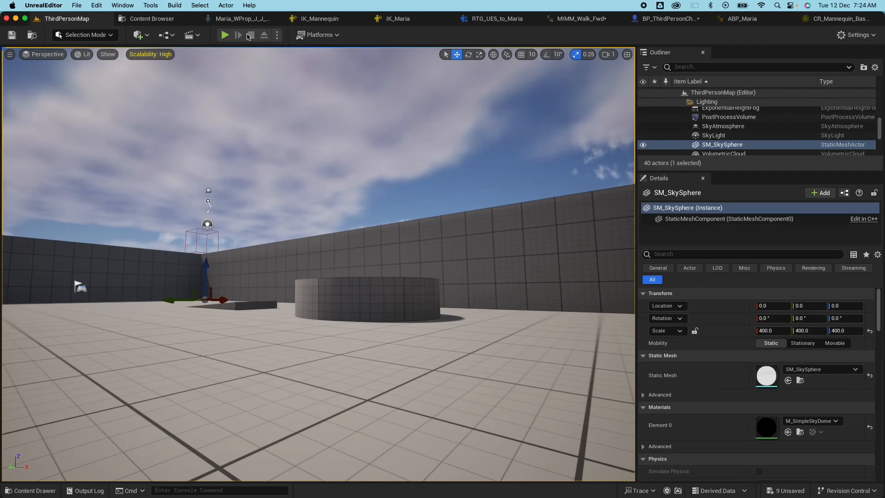
left_click(224, 36)
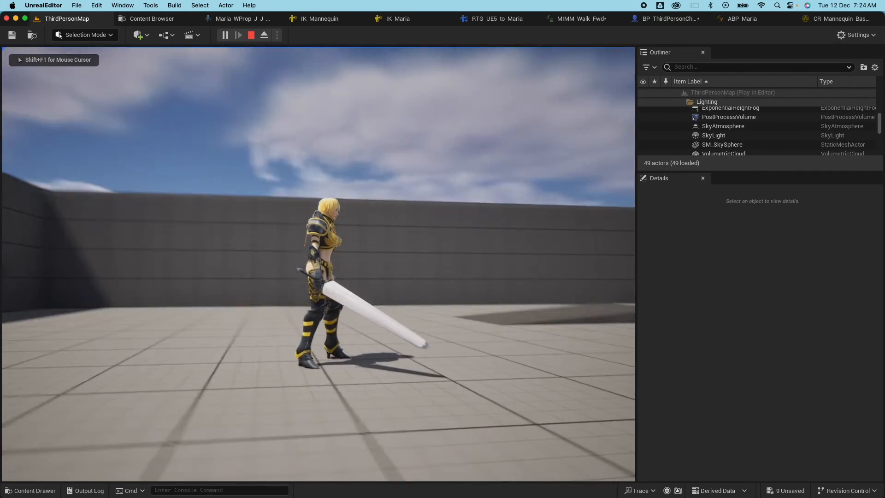
key("Escape")
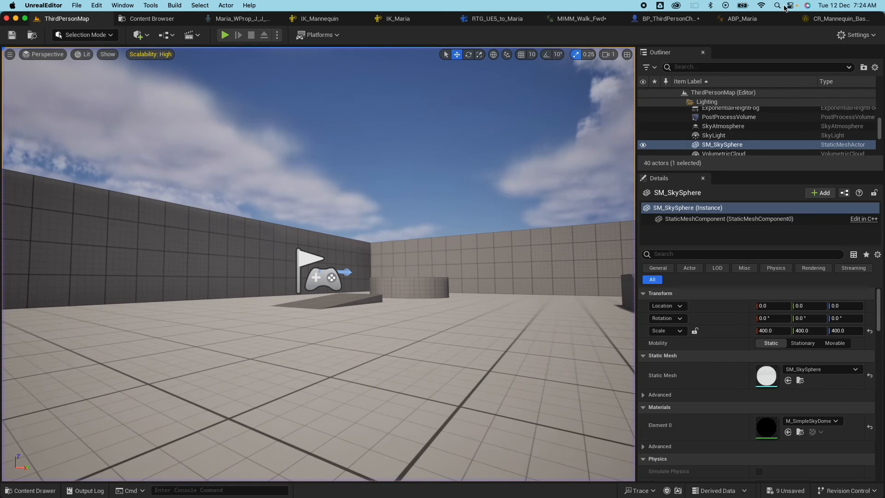
left_click(668, 19)
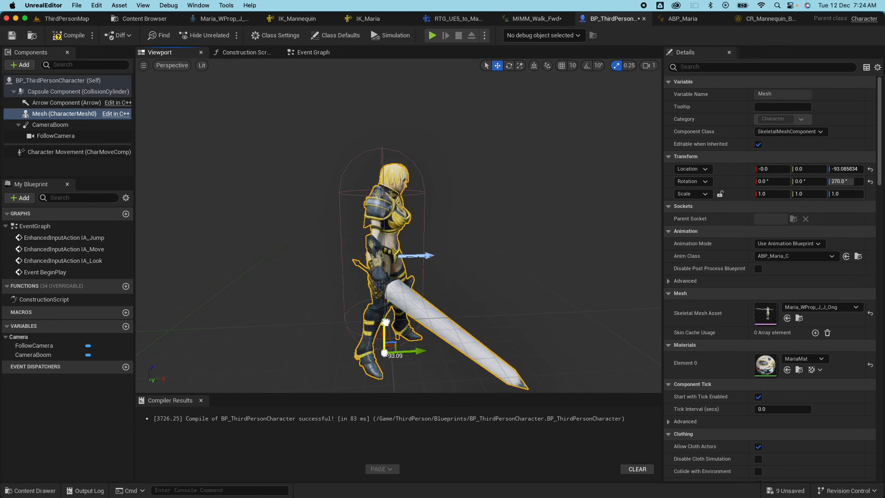
left_click(57, 39)
left_click(18, 41)
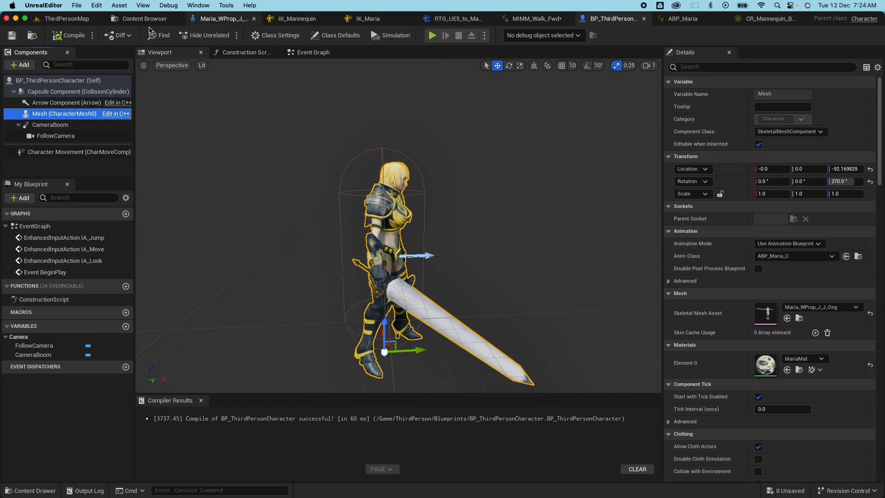
Build a new AnimMontage from Great_Sword_Slide_Attack_Anim in Maria's Animations folder.
left_click(138, 19)
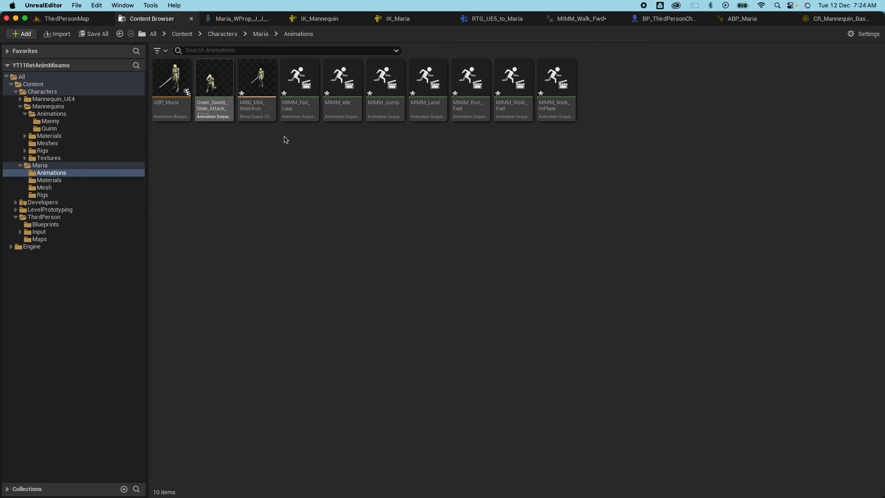
left_click(215, 83)
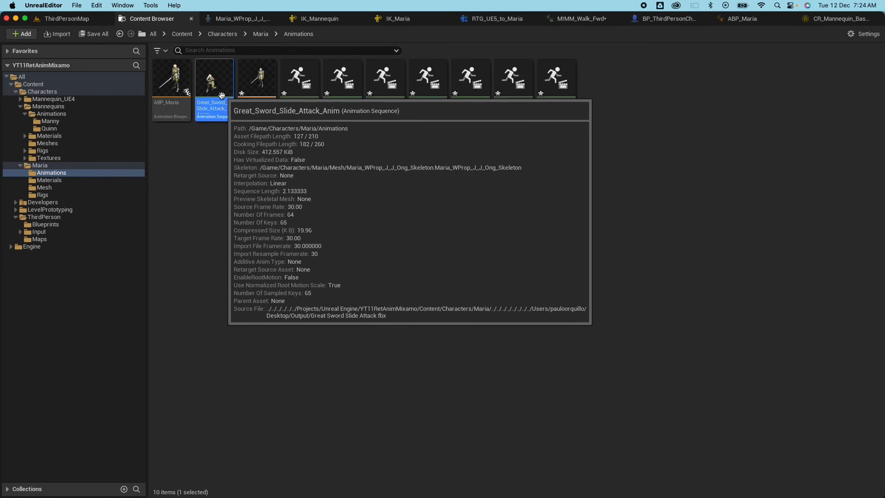
right_click(216, 88)
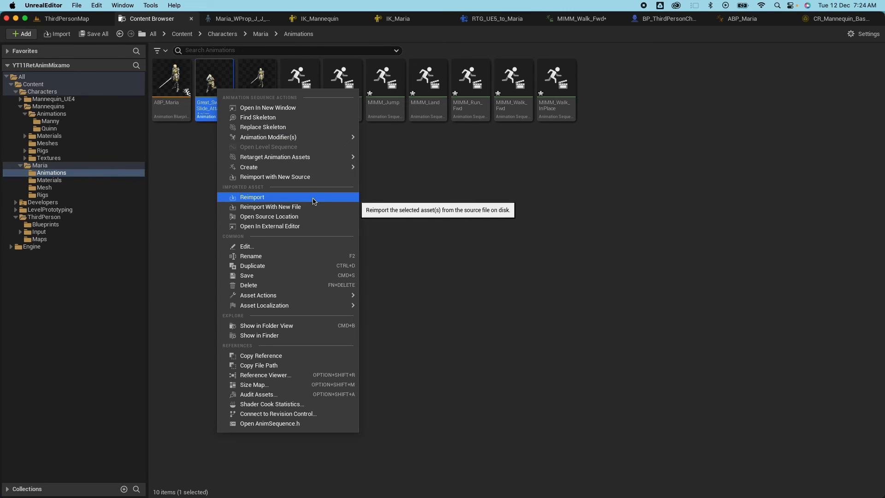
mouse_move(305, 169)
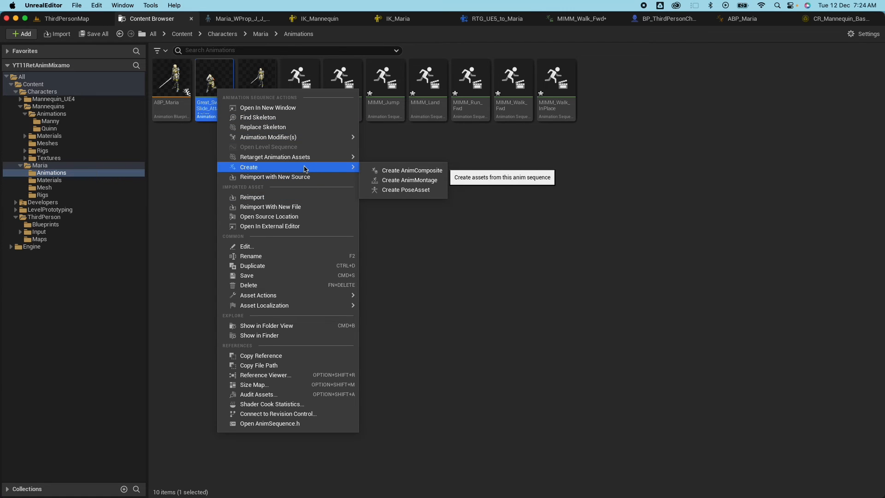
left_click(387, 181)
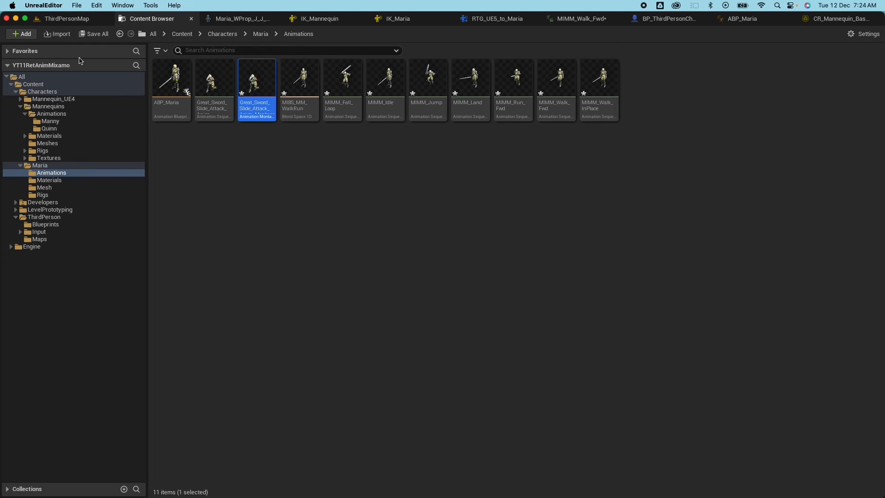
left_click(670, 21)
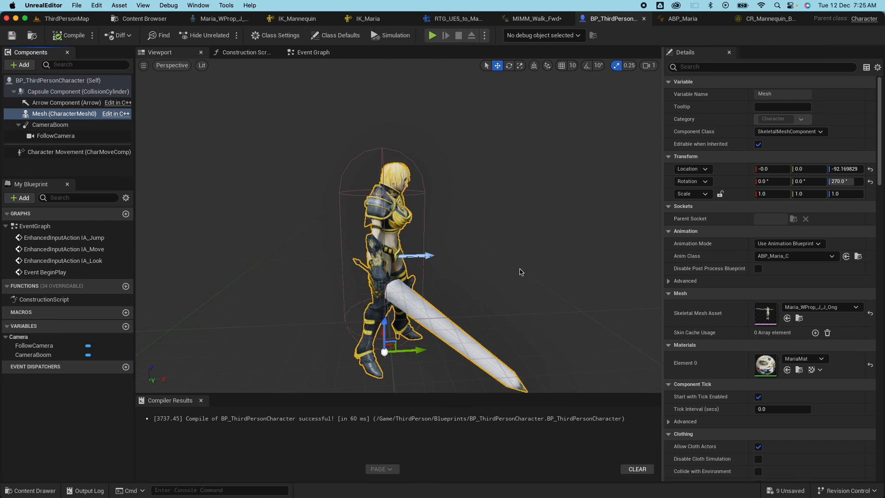
Add an M keyboard event to the character's event graph.
left_click(313, 52)
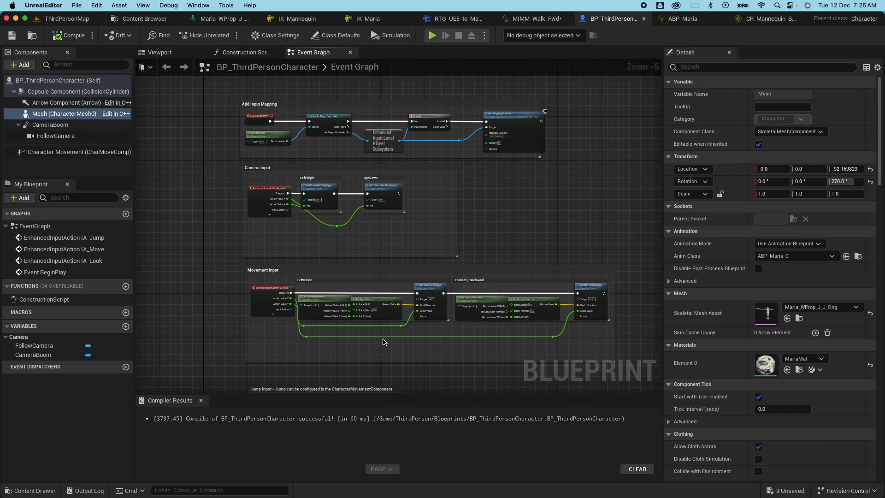
scroll(378, 328, "down", 5)
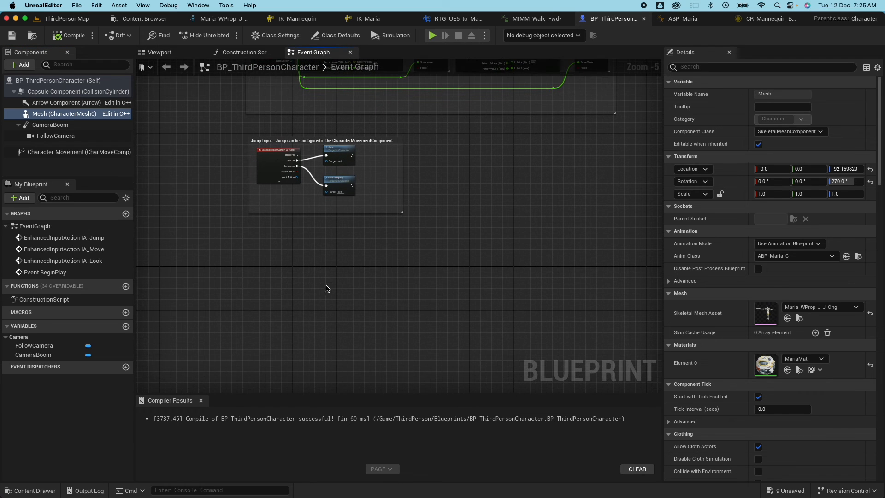
scroll(326, 288, "left", 4)
right_click(351, 256)
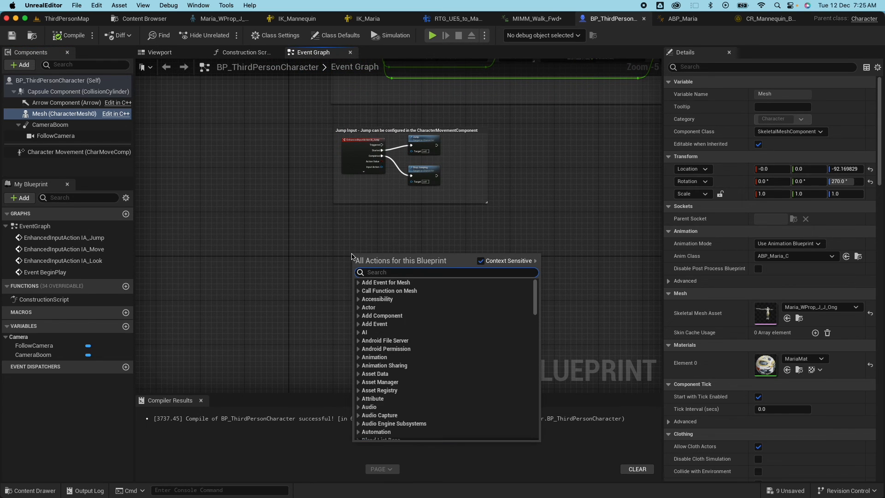
type("keyboard m")
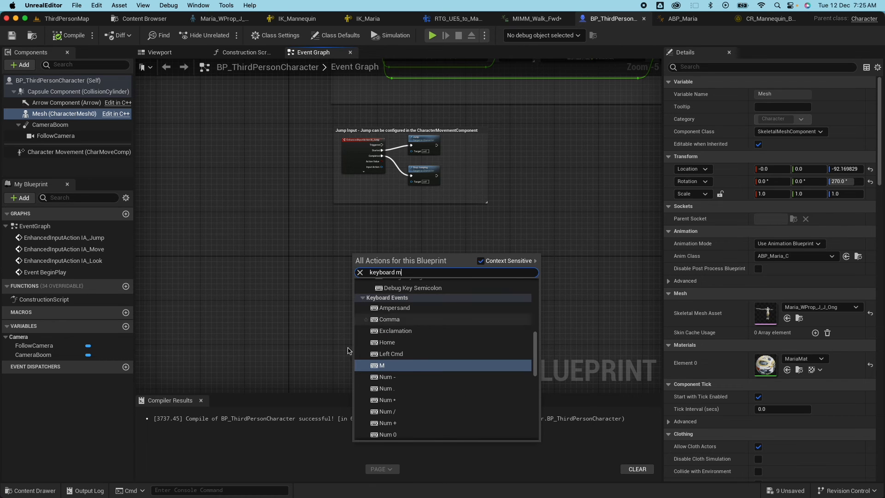
left_click(394, 365)
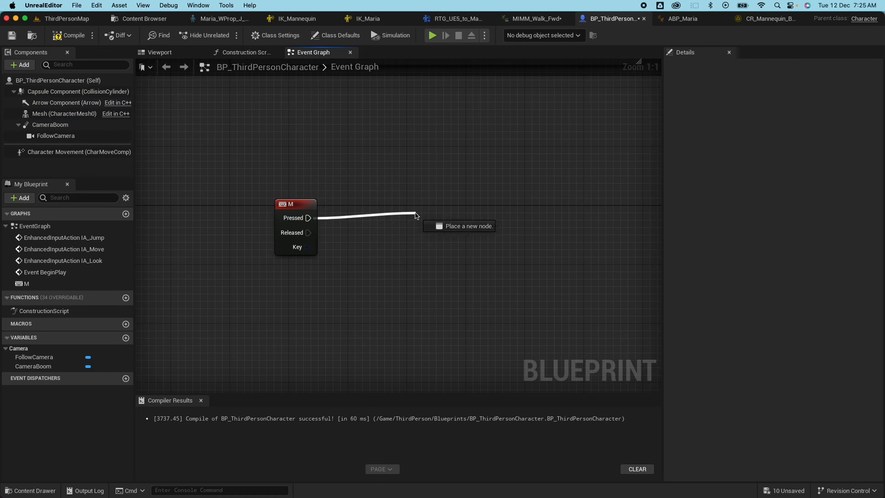
Connect a Play Anim Montage node using Great_Sword_Slide_Attack_Anim_Montage to M Pressed, then compile.
left_click_drag(416, 215, 416, 215)
type("play na")
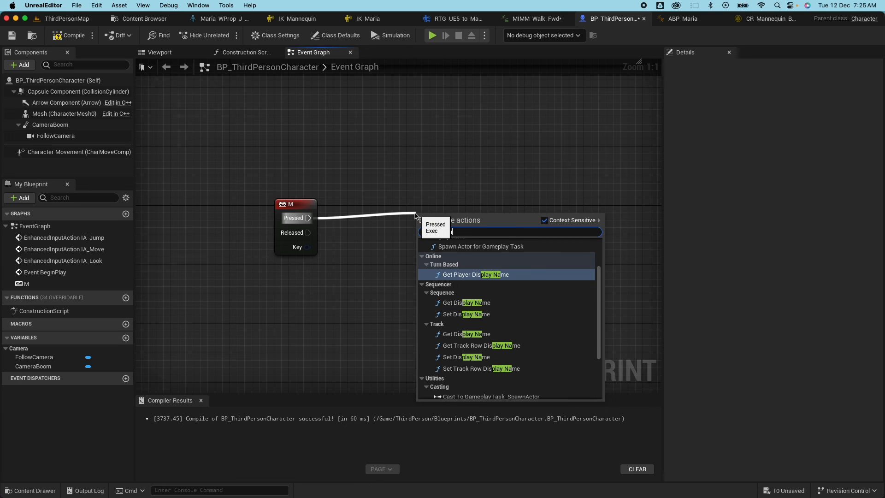
key("BackSpace")
key("BackSpace")
type("animation")
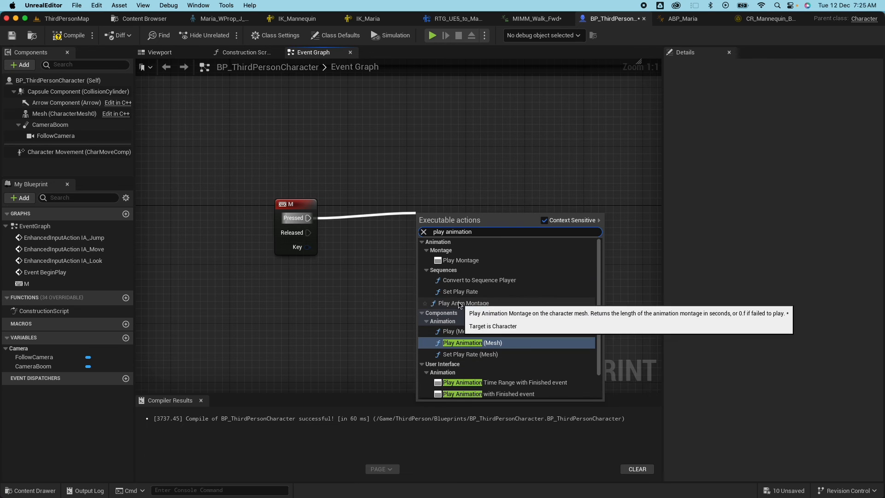
left_click(463, 274)
left_click_drag(503, 210, 503, 203)
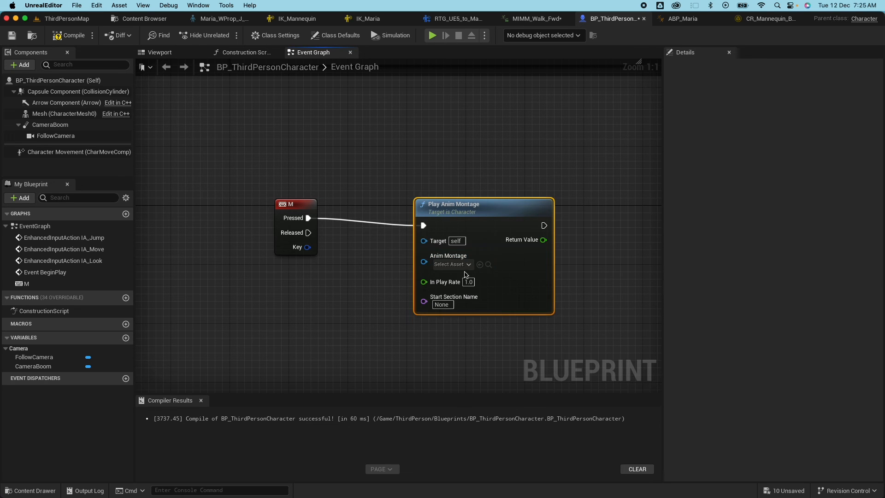
left_click(459, 263)
left_click(460, 323)
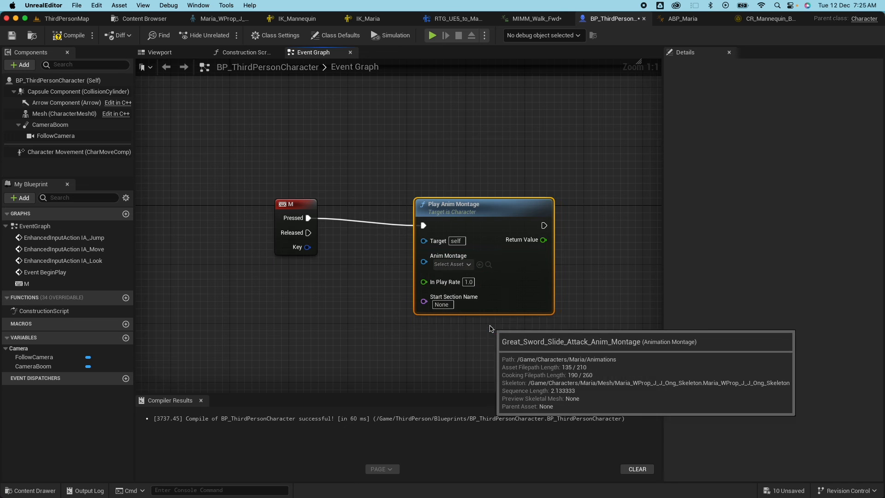
left_click(65, 39)
Playtest ThirdPersonMap, triggering Maria's slide attack twice, then go back to BP_ThirdPersonCharacter.
left_click(74, 20)
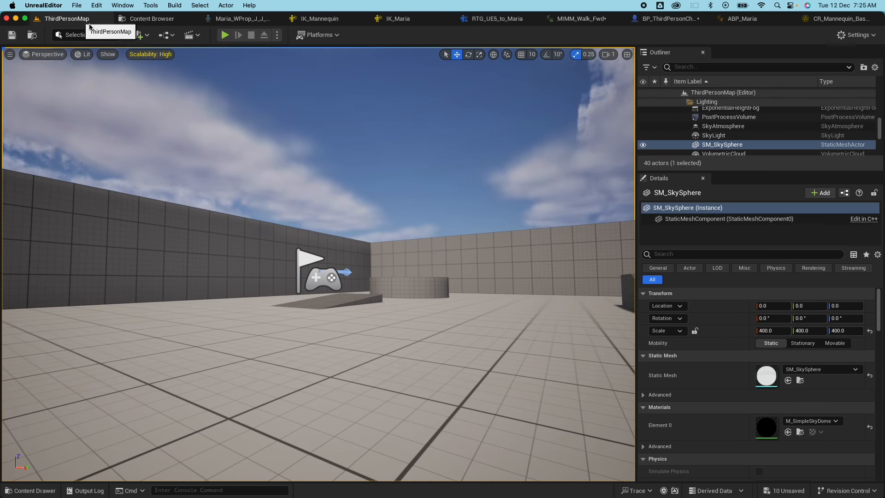
left_click(226, 35)
left_click(439, 215)
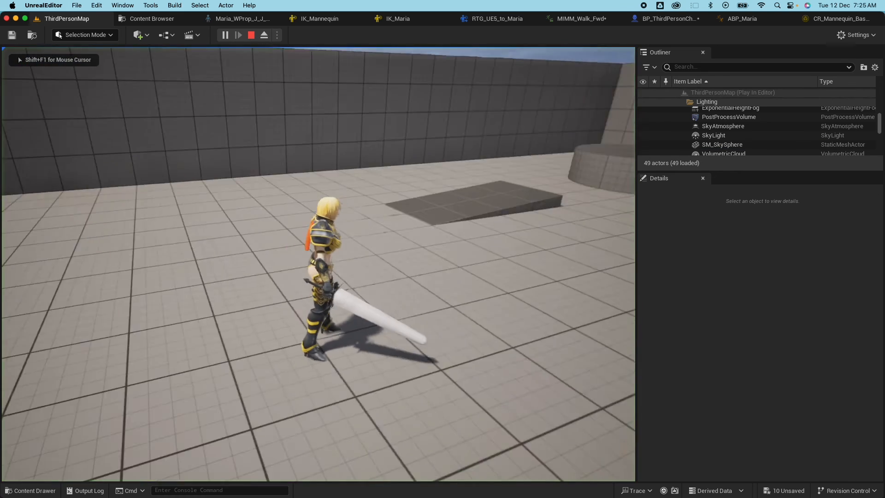
left_click(440, 215)
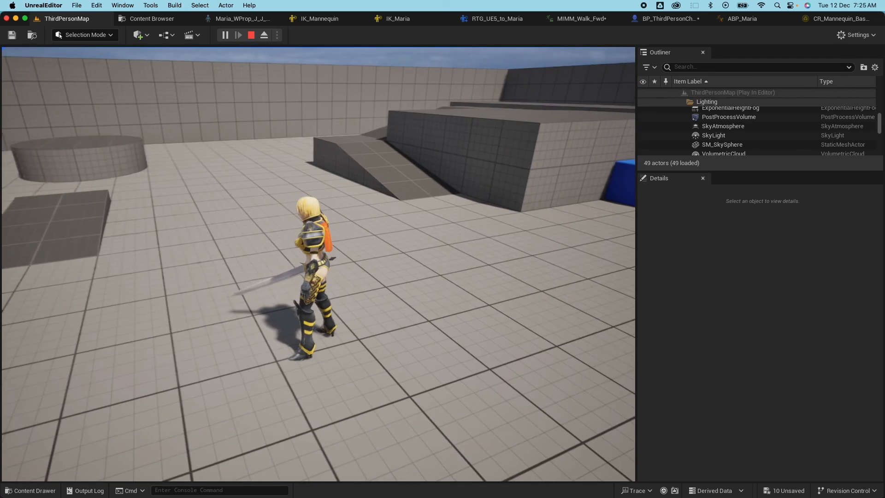
left_click(440, 215)
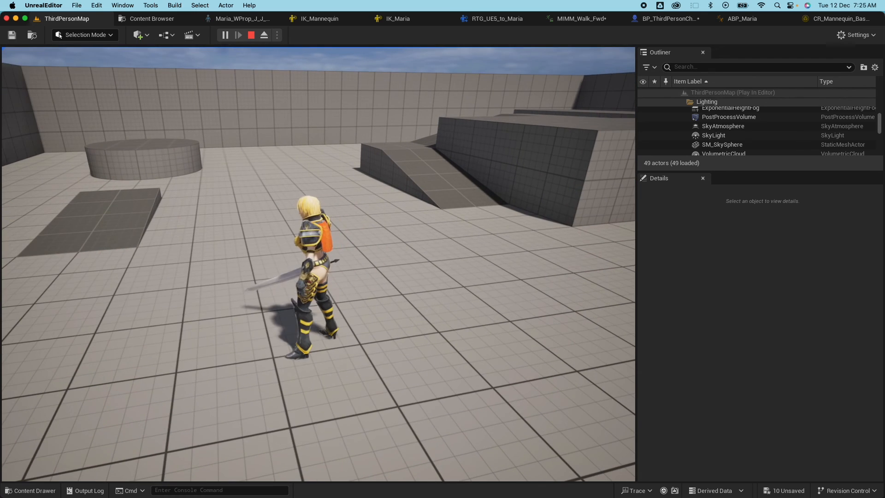
key("Escape")
left_click(660, 23)
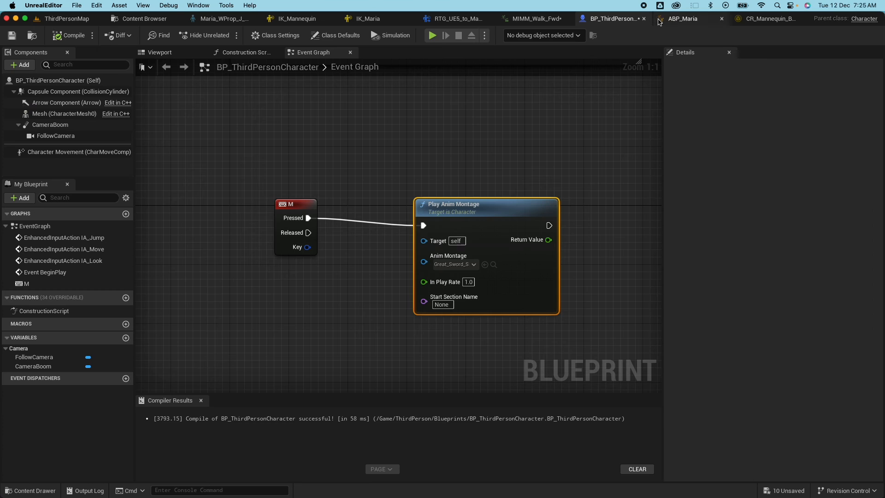
Uncheck Hidden in Game on the Capsule Component and compile the Blueprint.
left_click(74, 91)
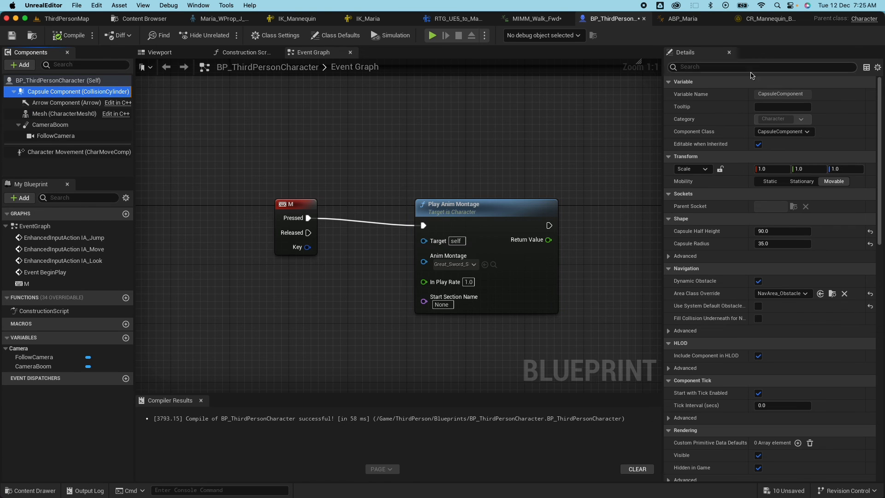
left_click(736, 66)
type("hidd")
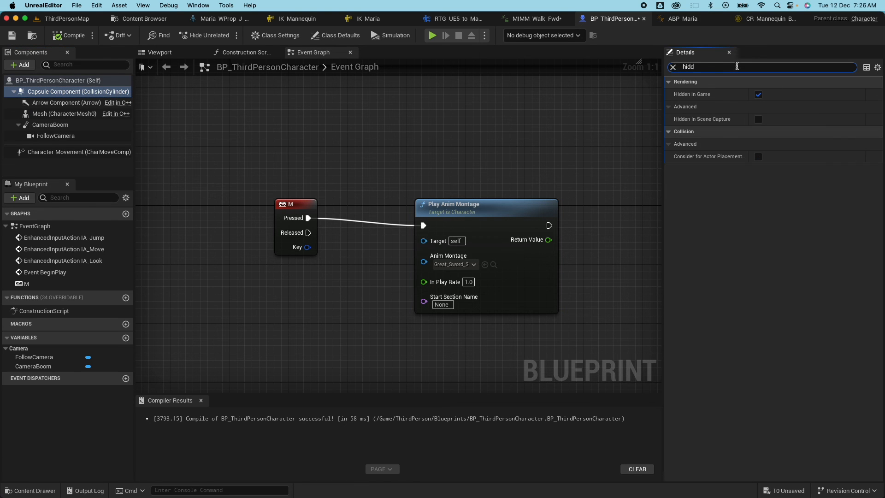
left_click(757, 94)
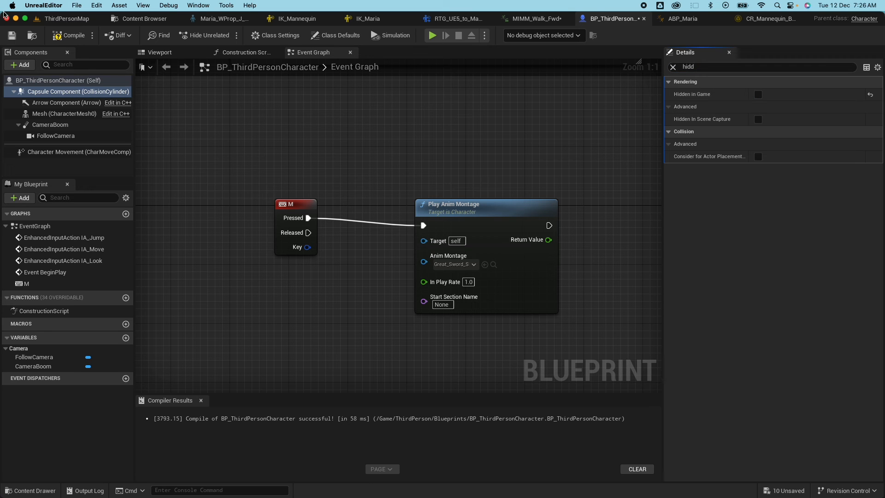
left_click(67, 37)
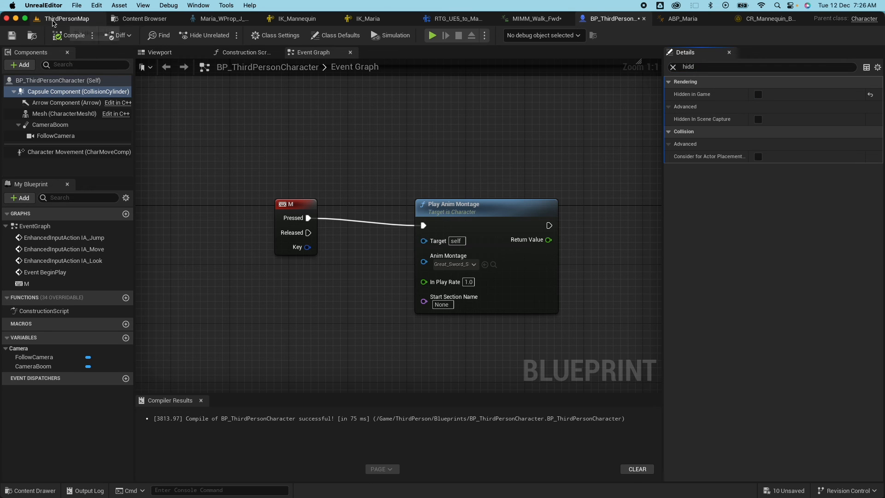
Playtest the map and trigger the attack to watch Maria leave the visible capsule behind.
left_click(53, 21)
left_click(226, 35)
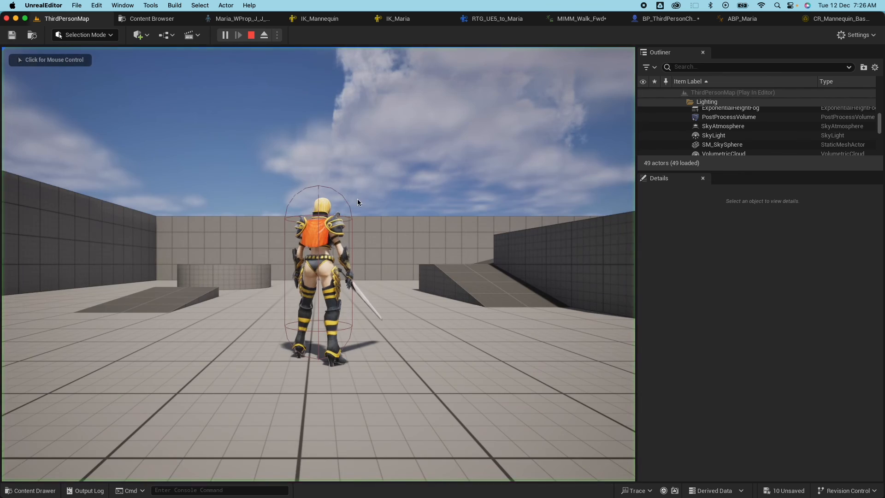
left_click(358, 199)
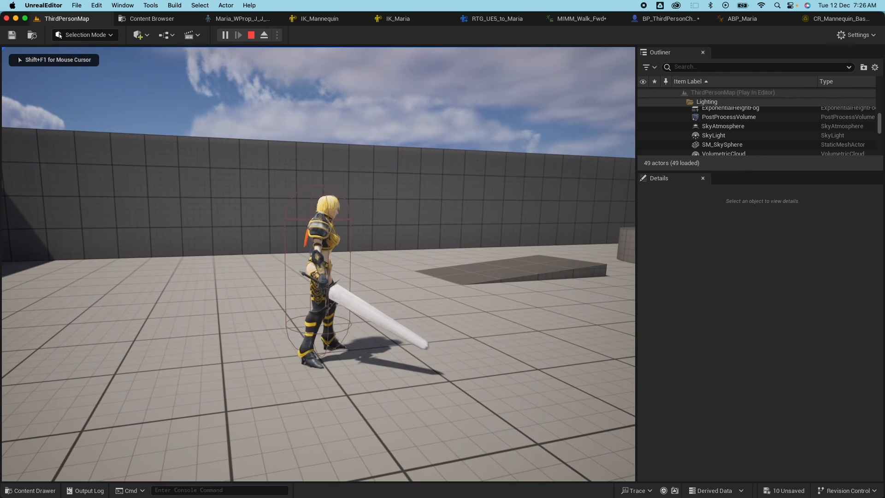
key("f")
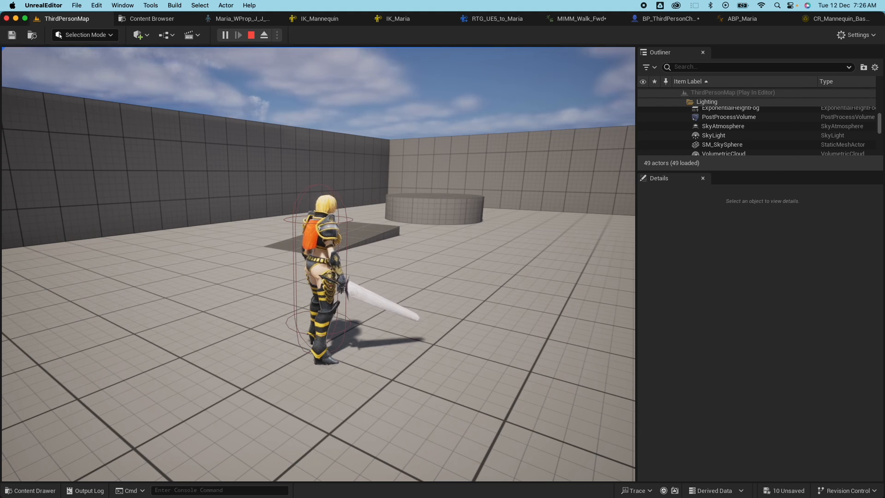
key("Escape")
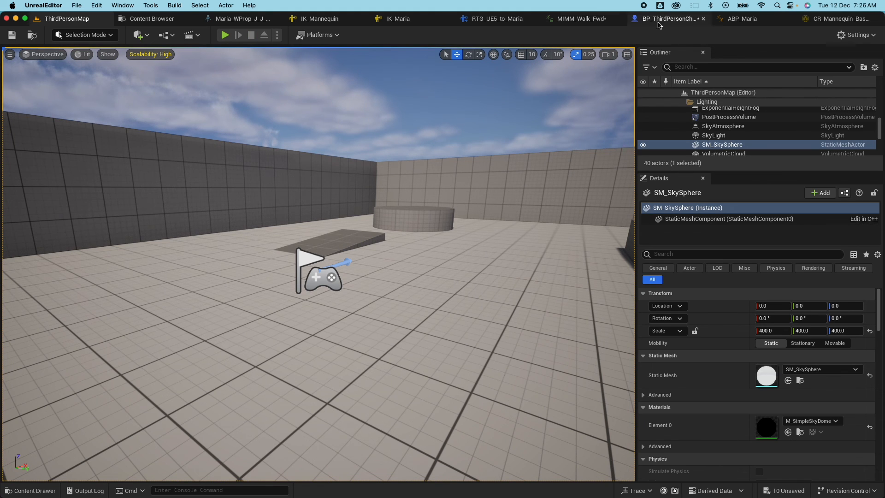
Check EnableRootMotion on Great_Sword_Slide_Attack_Anim and save the animation.
left_click(752, 22)
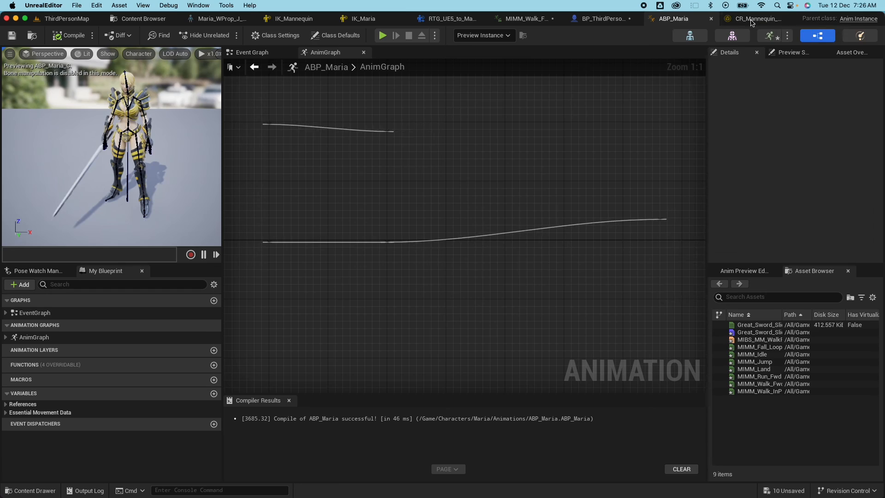
left_click(770, 37)
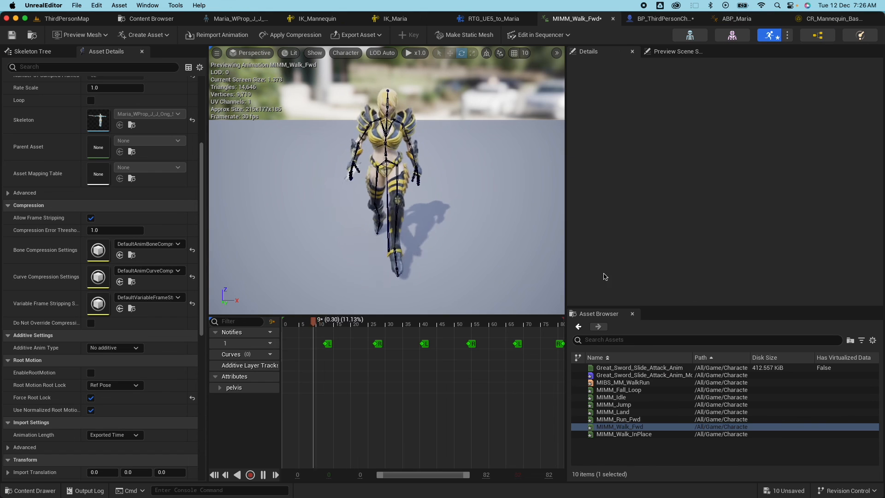
double_click(637, 368)
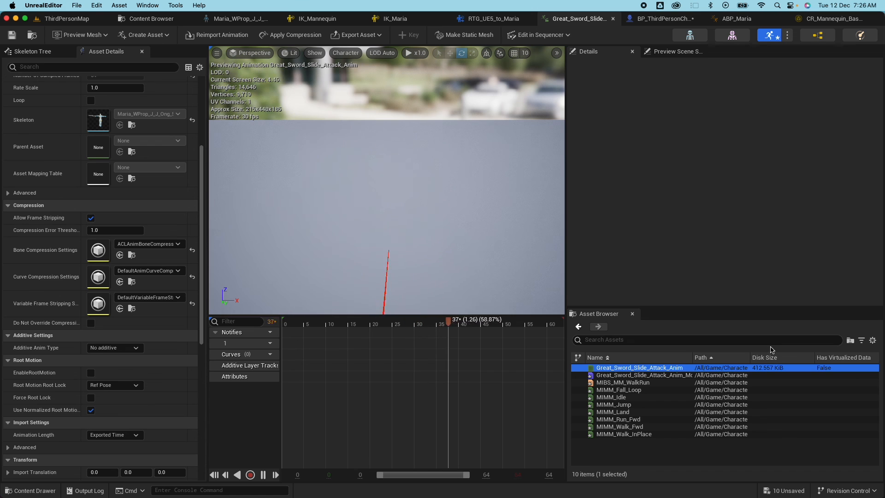
scroll(80, 292, "down", 3)
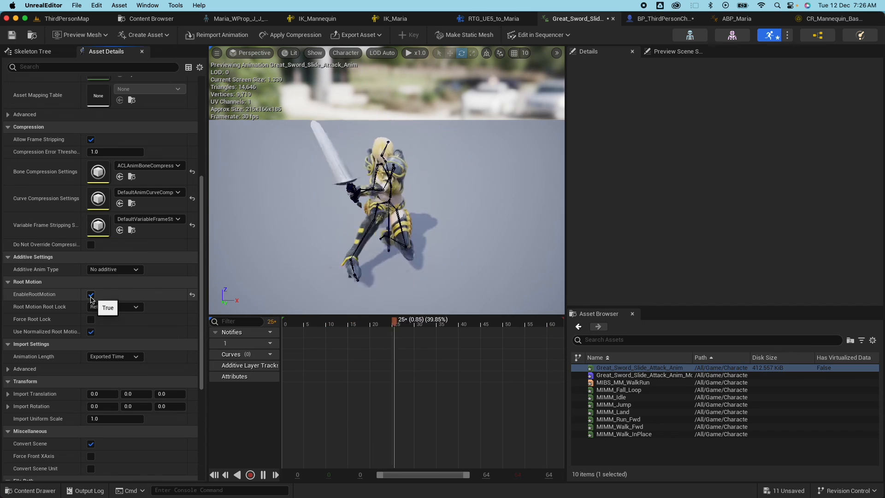
left_click(91, 295)
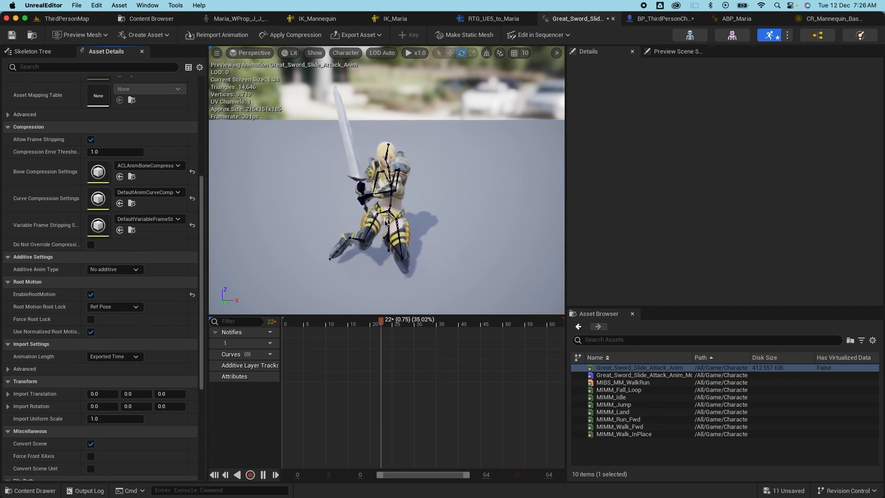
left_click(12, 35)
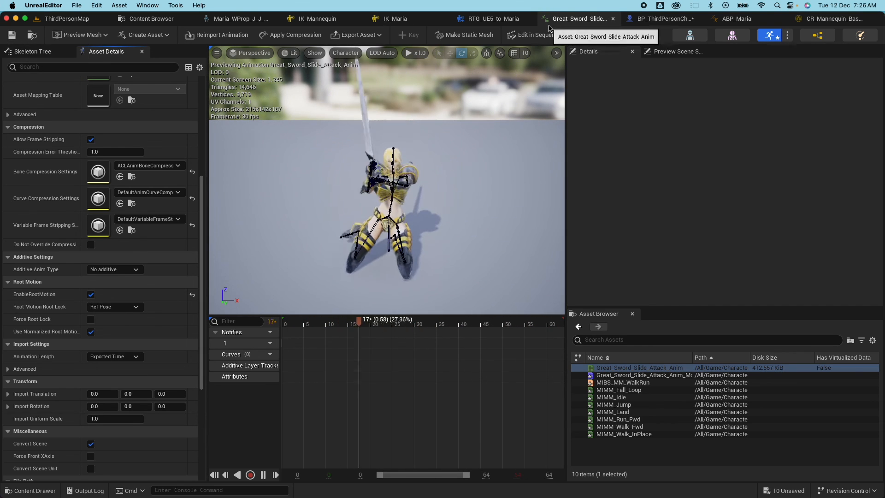
left_click(69, 19)
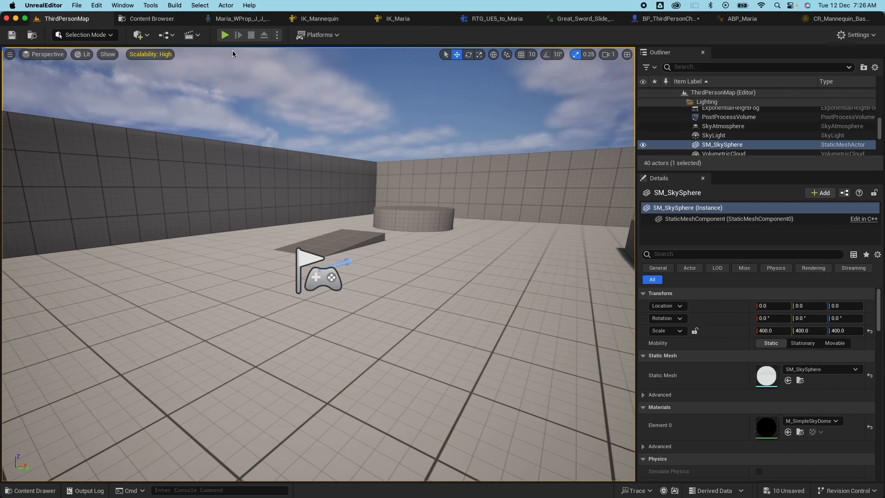
left_click(225, 35)
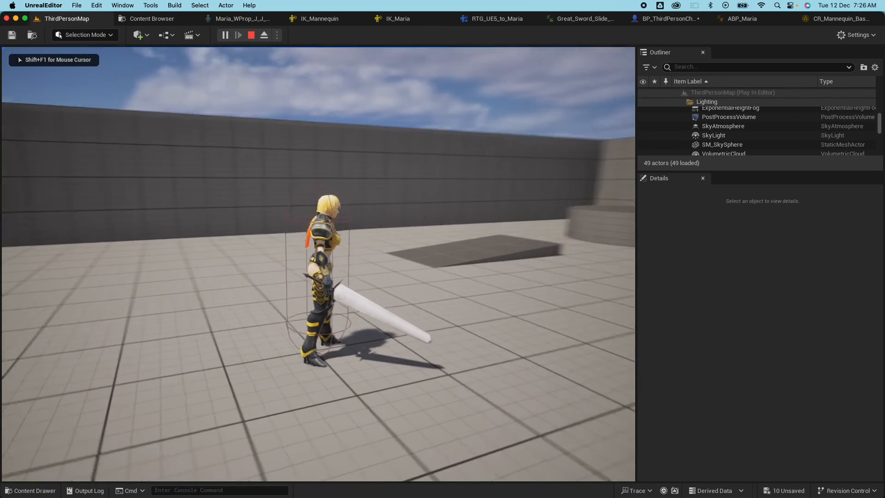
key("w")
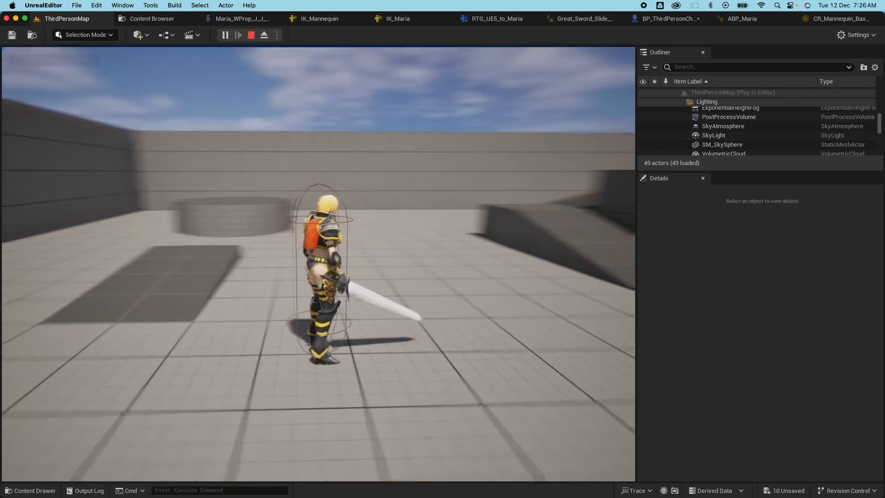
key("w")
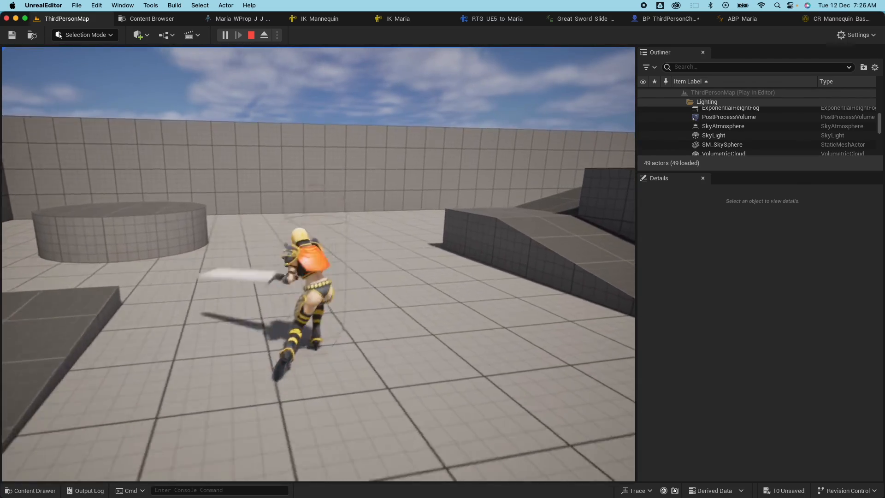
key("f")
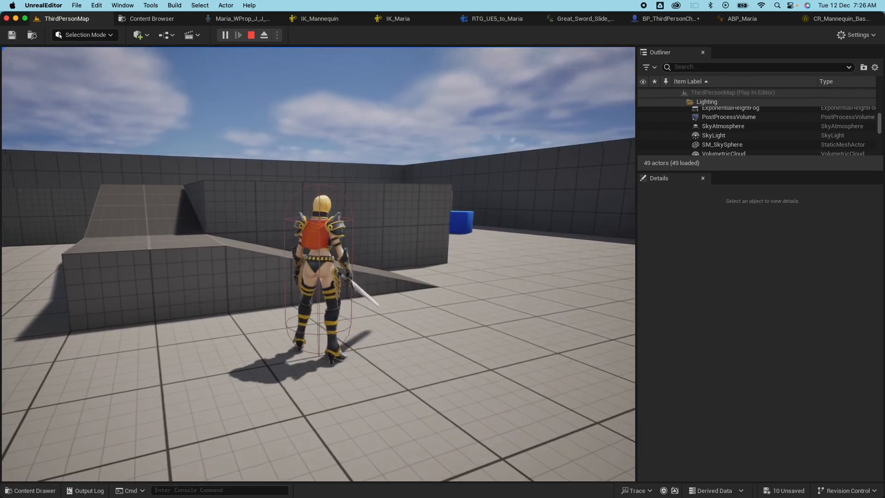
key("w")
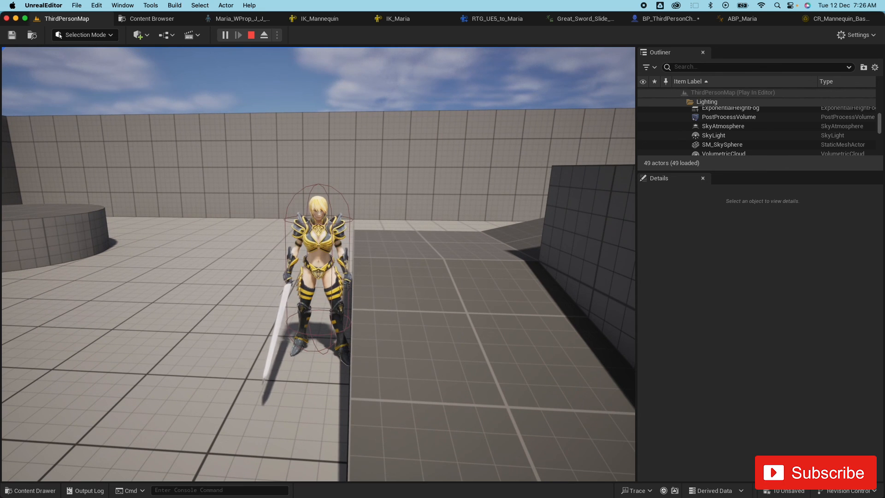
key("Escape")
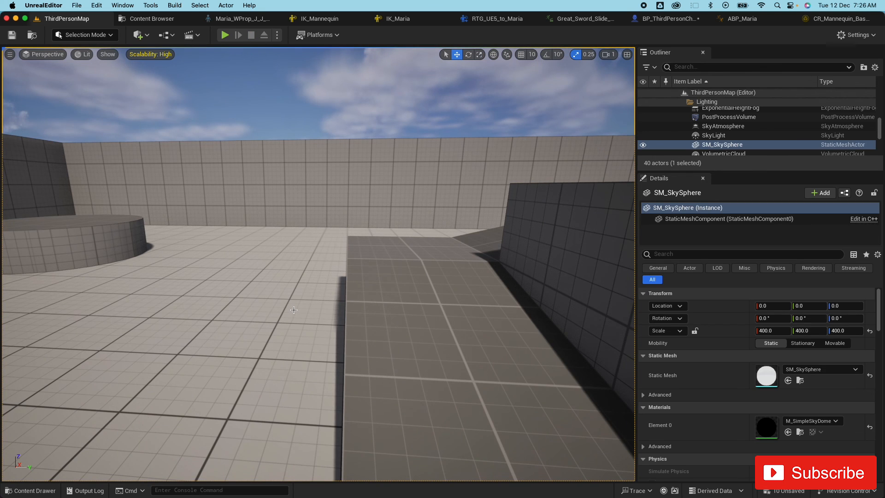